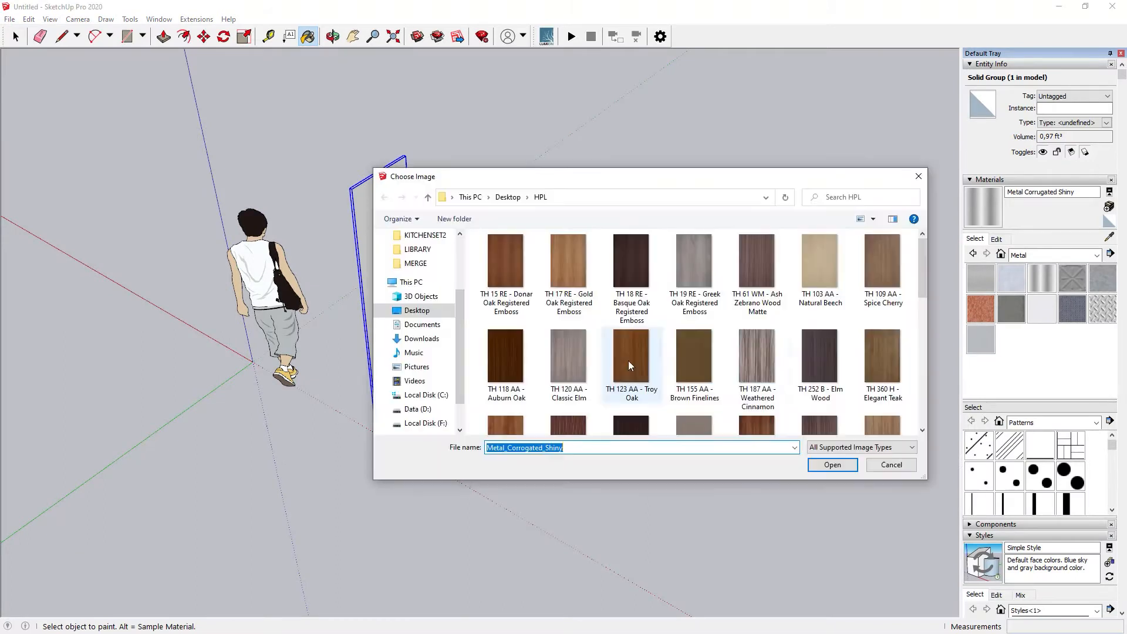
- Create a material from the TH 109 AA - Spice Cherry texture at 120 x 300 cm and apply it to the upright panel
double_click(882, 261)
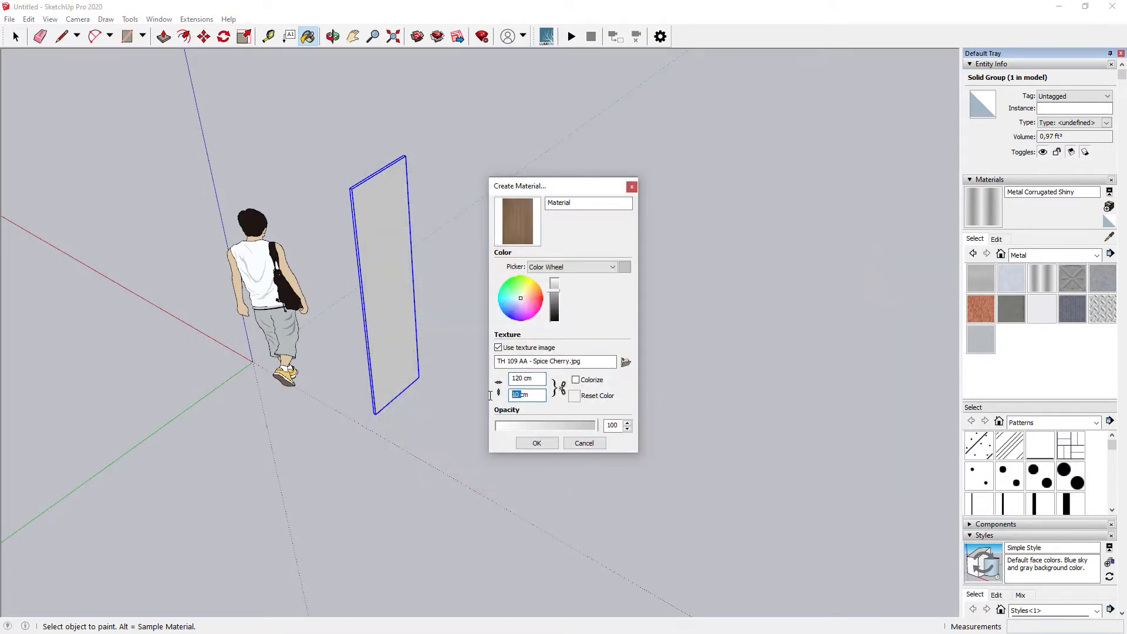
left_click(536, 443)
left_click(393, 305)
scroll(374, 233, "up", 1)
key("space")
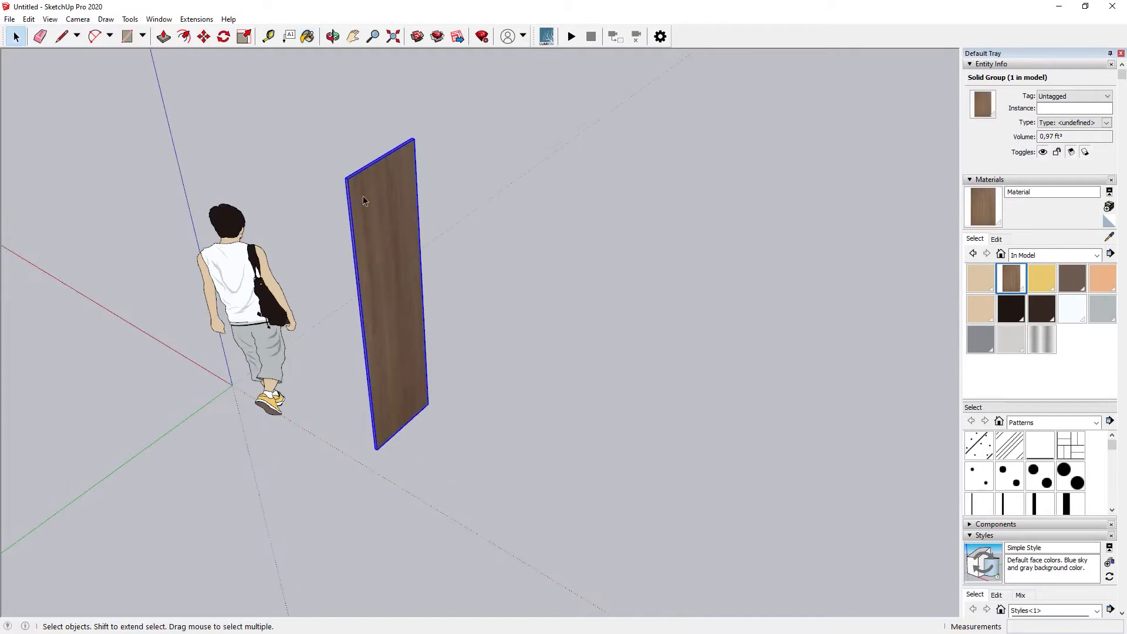
- Copy the upright panel along the red axis to make the cabinet's opposite side
scroll(363, 200, "up", 3)
key("m")
key("ctrl")
left_click(334, 192)
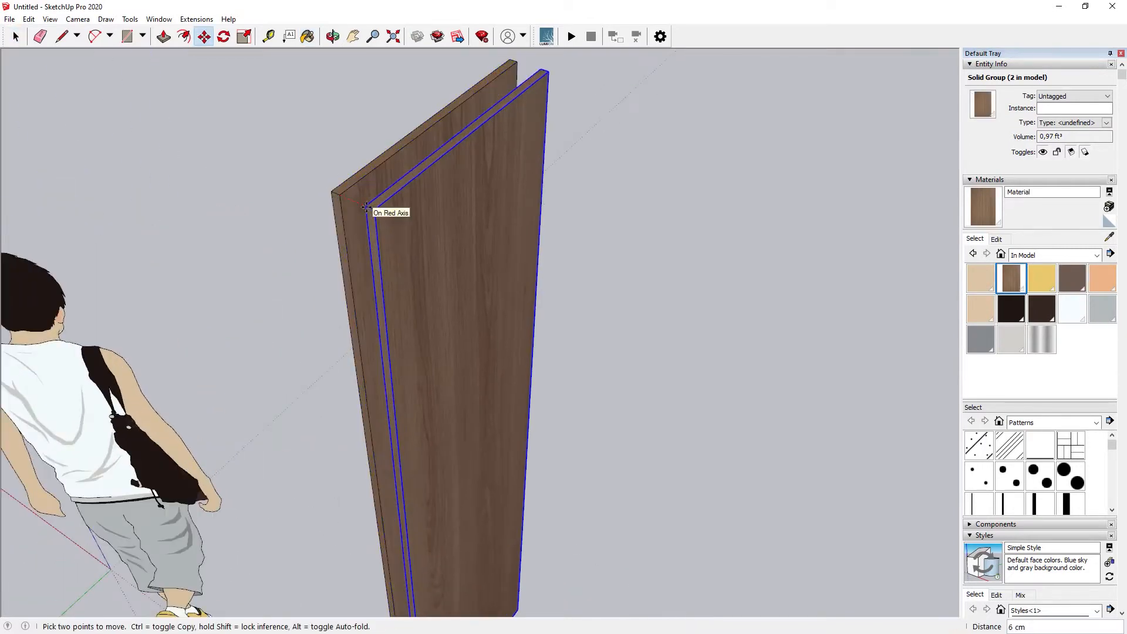
key("Return")
key("space")
- Copy the second side panel and rotate the copy 90 degrees so it lies horizontally
scroll(417, 229, "down", 5)
key("m")
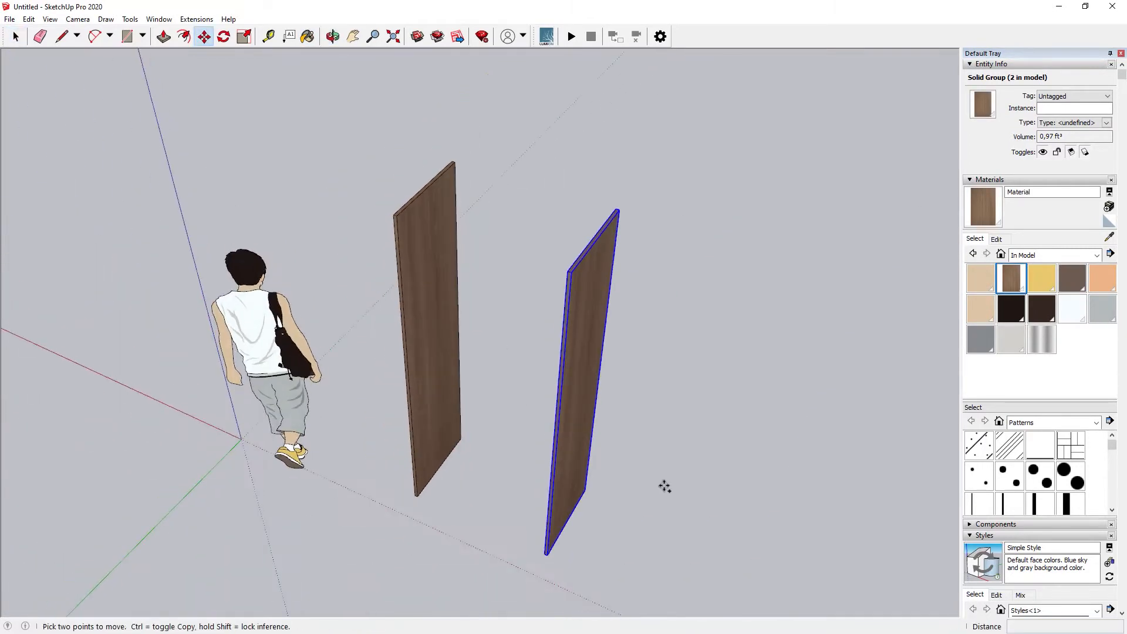
key("ctrl")
left_click(578, 560)
key("q")
left_click(582, 525)
type("90")
key("Return")
key("space")
- Move the horizontal panel by its corner to the lower end of the first side panel
scroll(338, 405, "up", 4)
key("m")
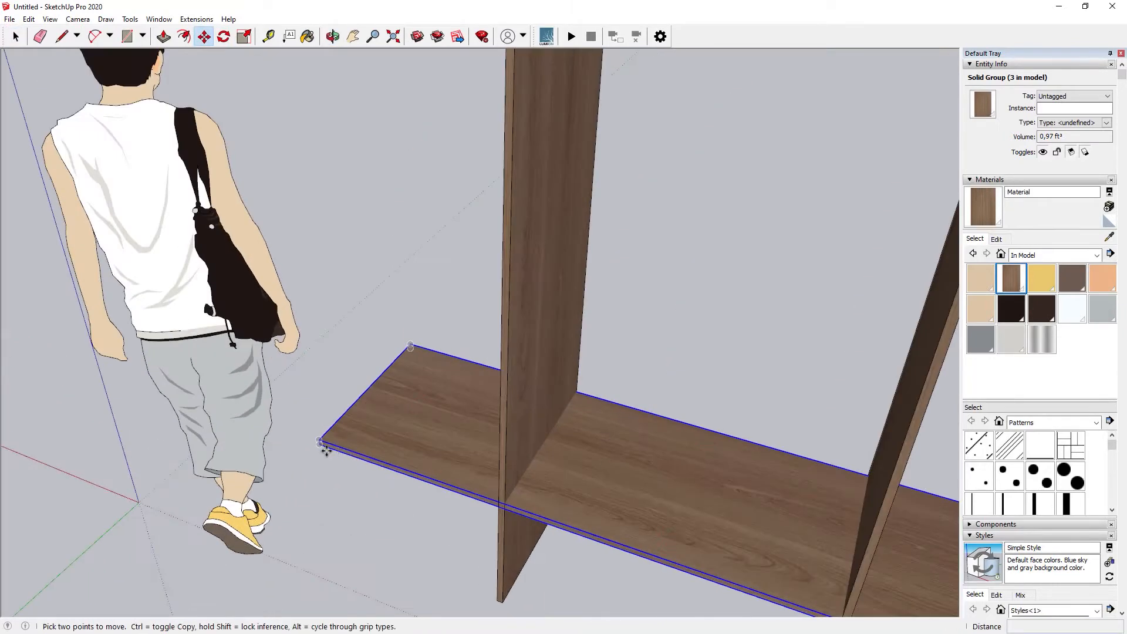
left_click(324, 448)
middle_click_drag(455, 437, 513, 325)
scroll(492, 487, "up", 2)
left_click(494, 513)
scroll(495, 512, "down", 5)
- Shorten the horizontal panel with Push/Pull so that it fits between the two side panels
key("space")
double_click(674, 546)
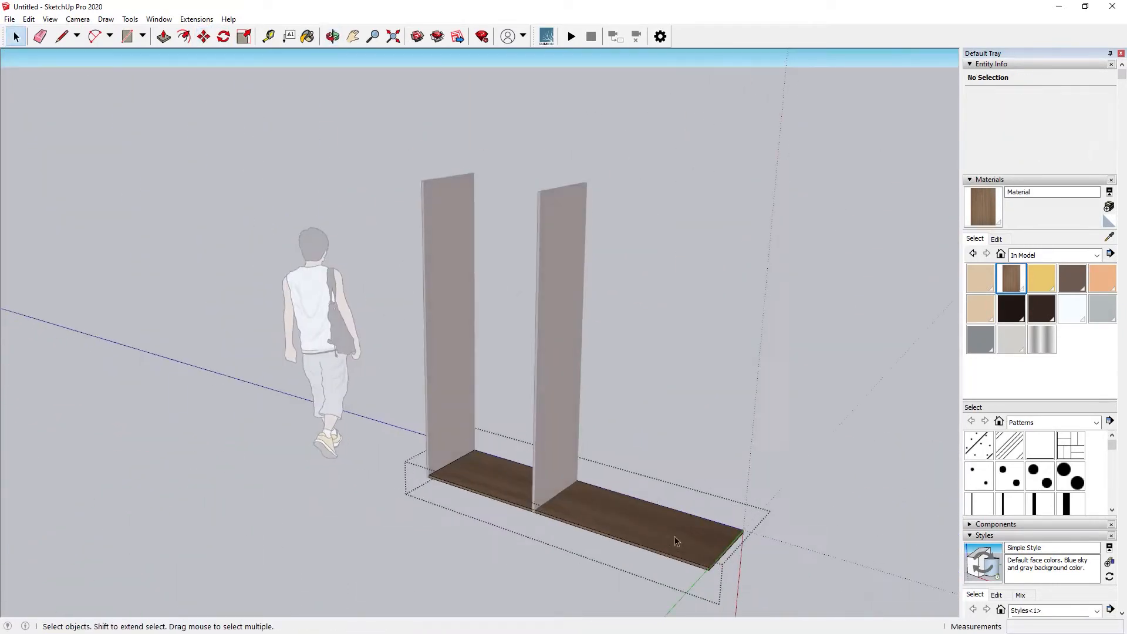
scroll(699, 552, "up", 3)
key("p")
middle_click_drag(675, 545, 587, 509)
left_click(708, 568)
left_click(380, 414)
key("space")
- Copy the bottom panel up to the upper ends of the side panels as the cabinet top
left_click(593, 493)
scroll(592, 493, "down", 2)
left_click(384, 436)
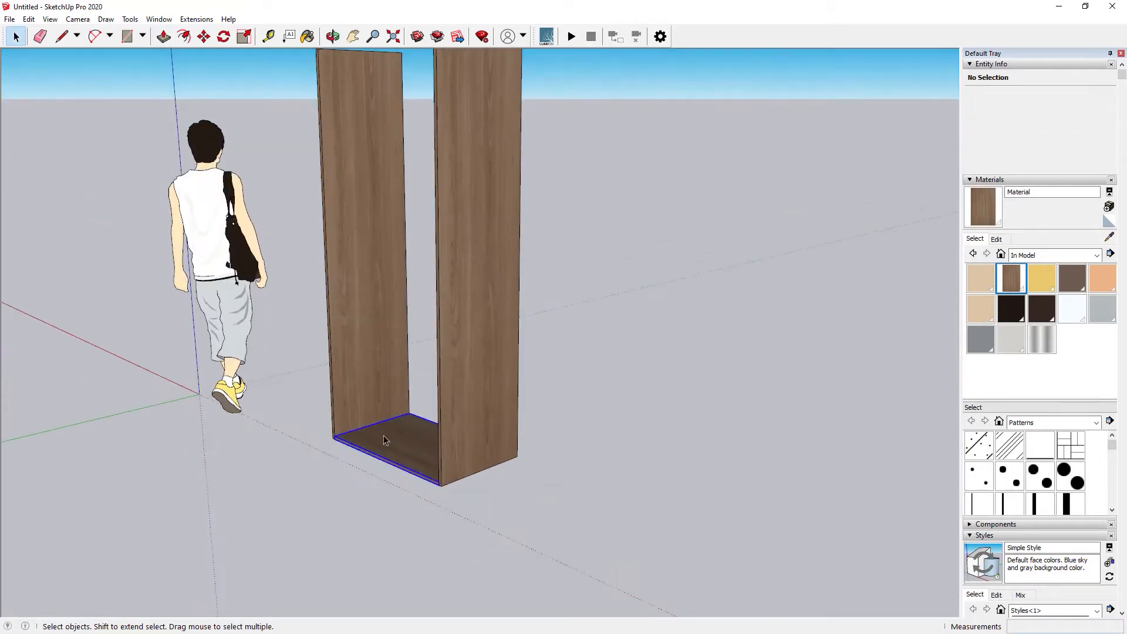
scroll(380, 400, "down", 2)
middle_click_drag(304, 217, 571, 400)
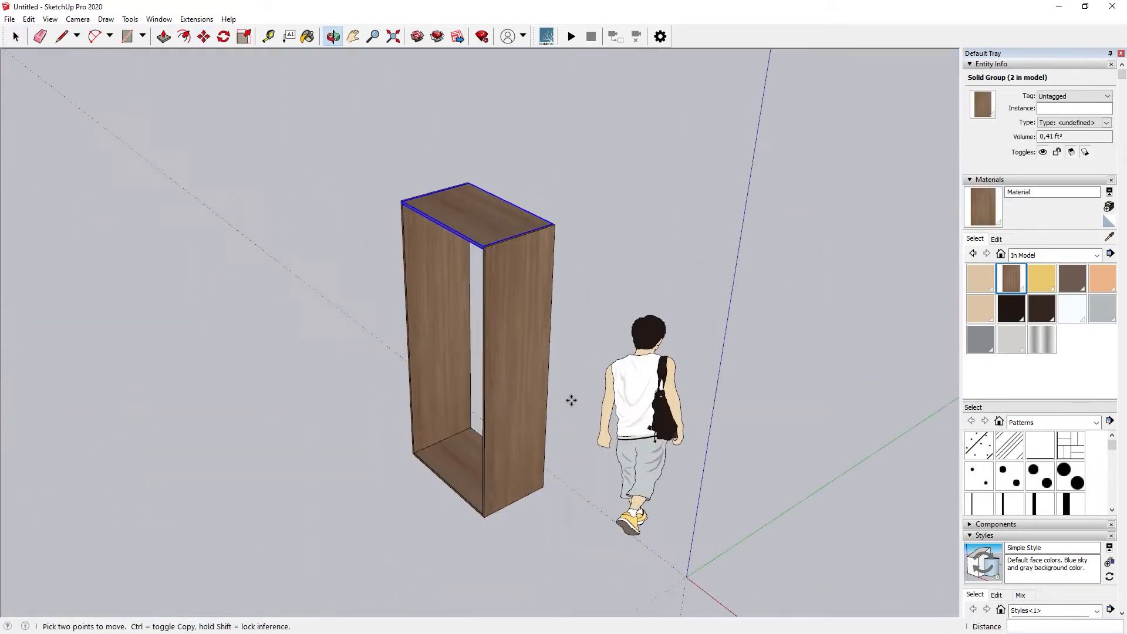
- Copy a side panel and rotate the copy 90 degrees to make the cabinet's back panel
key("ctrl")
left_click(549, 512)
key("q")
left_click(498, 531)
type("90")
key("Return")
key("space")
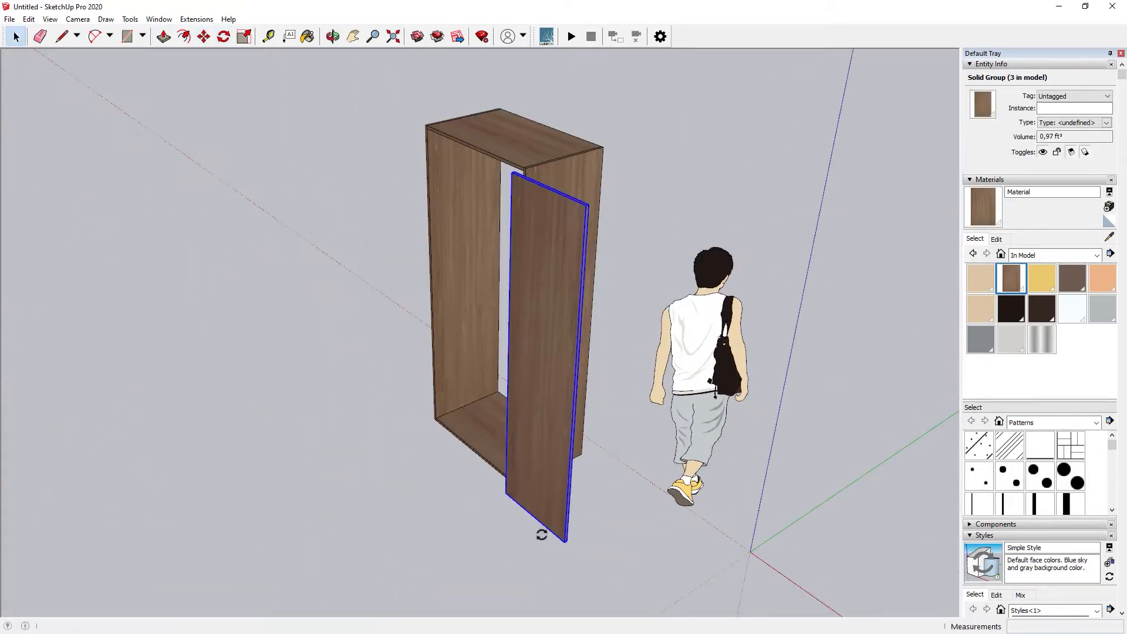
- Move the rotated panel by its corner into place at the back of the cabinet
scroll(543, 534, "up", 4)
key("m")
left_click(575, 553)
left_click(491, 451)
middle_click_drag(194, 347, 481, 341)
- Widen the back panel with Push/Pull so that it spans the cabinet's width
key("space")
double_click(531, 352)
key("p")
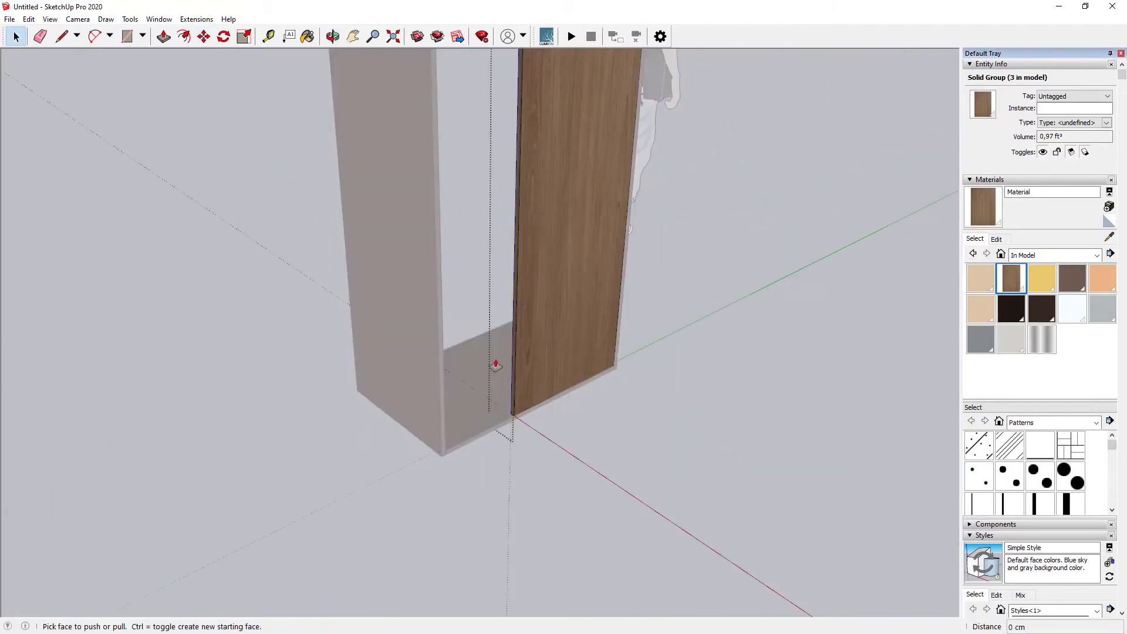
left_click(512, 363)
left_click(442, 329)
key("space")
- Copy the cabinet's bottom panel a short distance upward between the side panels
middle_click_drag(306, 352, 485, 423)
left_click(485, 433)
left_click(450, 353)
scroll(449, 351, "up", 4)
key("m")
key("ctrl")
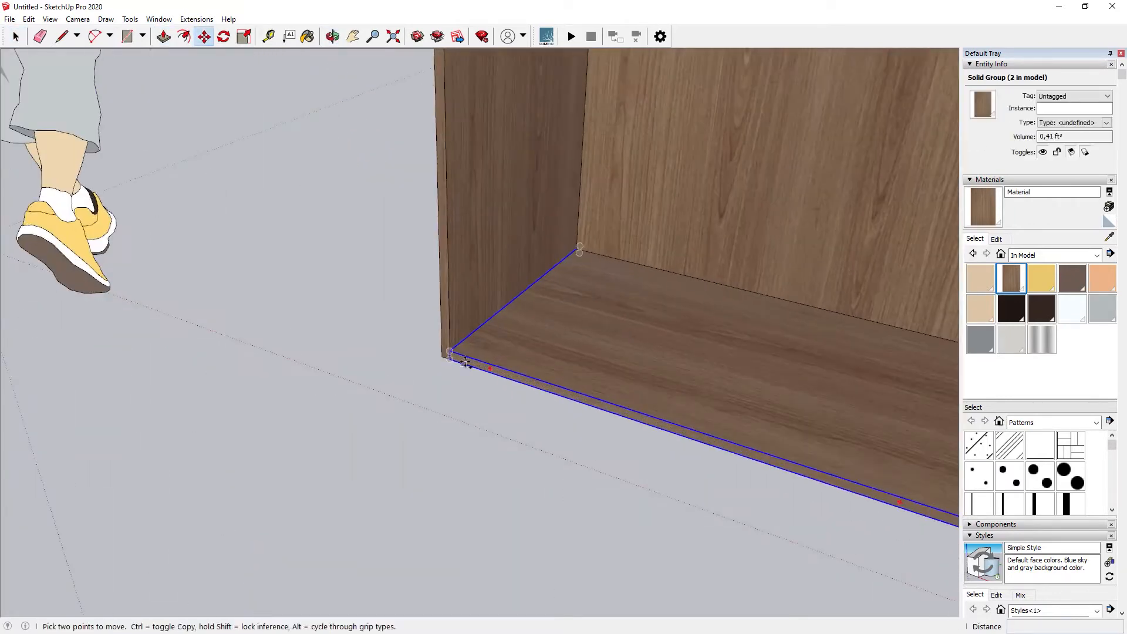
left_click(453, 355)
left_click(468, 312)
- Push/Pull the face of the panel at the cabinet's base by 4 cm to shape the plinth
key("space")
double_click(548, 270)
middle_click_drag(496, 364, 539, 315)
key("p")
left_click(551, 273)
type("8")
key("Return")
type("4")
key("Return")
- Adjust the back panel's upper edge with Push/Pull to fit against the cabinet's top panel
scroll(550, 271, "down", 3)
double_click(705, 245)
left_click(683, 342)
middle_click_drag(651, 258, 351, 389)
middle_click_drag(443, 138, 440, 177)
double_click(481, 240)
triple_click(481, 240)
scroll(481, 239, "up", 2)
key("p")
left_click(443, 177)
left_click(450, 188)
key("space")
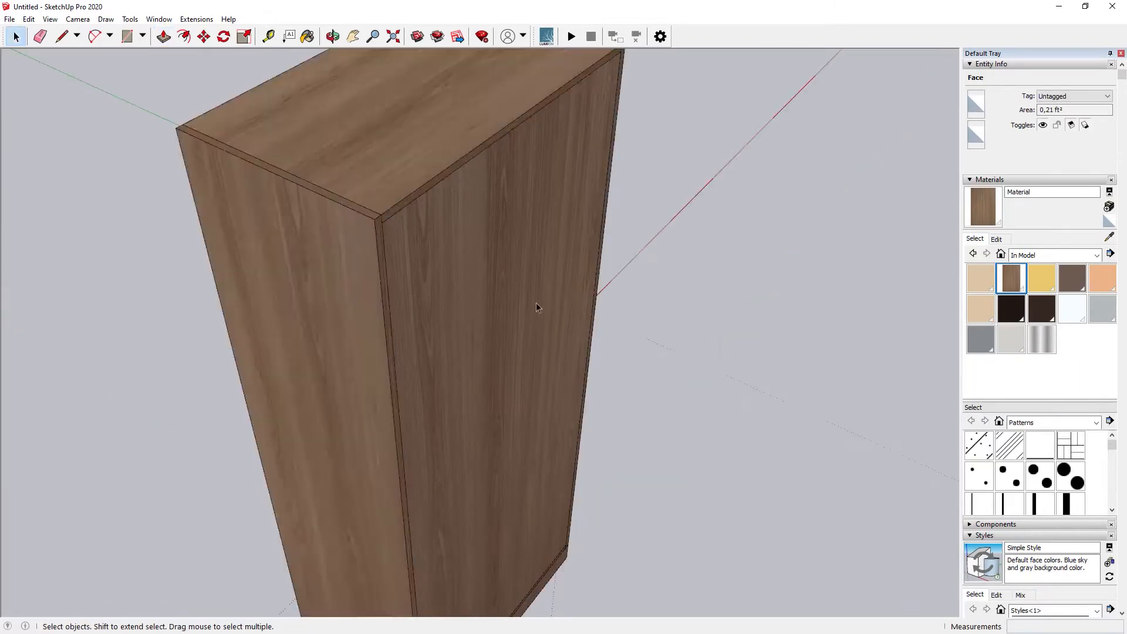
- Copy the cabinet's top panel straight down inside the carcass as a middle shelf
scroll(536, 302, "down", 5)
middle_click_drag(536, 302, 638, 226)
left_click(587, 161)
key("m")
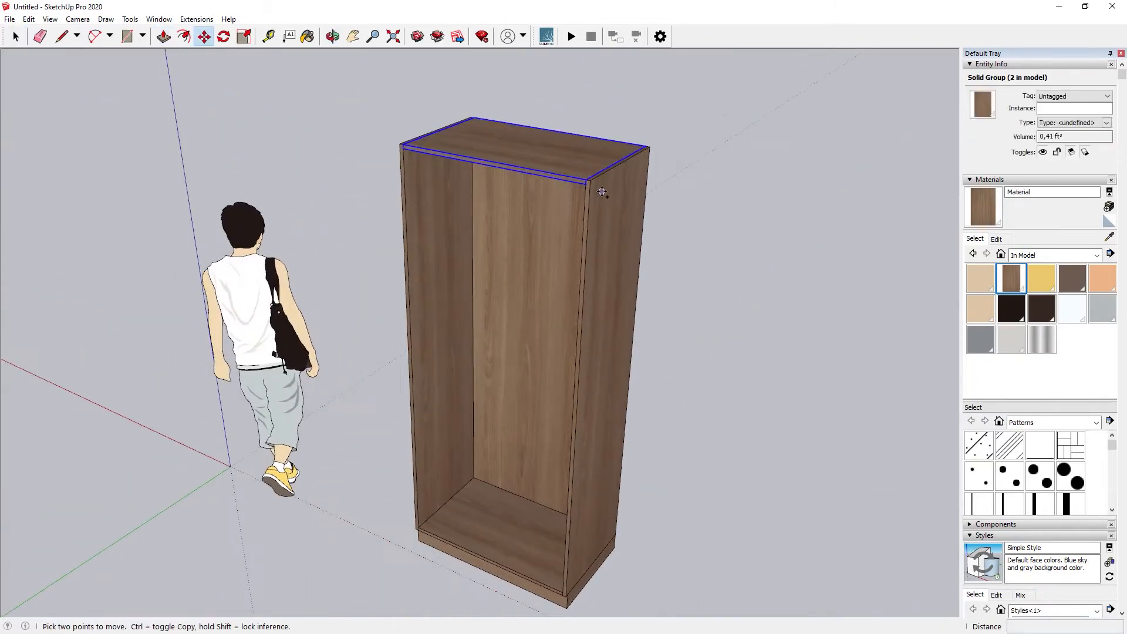
scroll(581, 180, "up", 3)
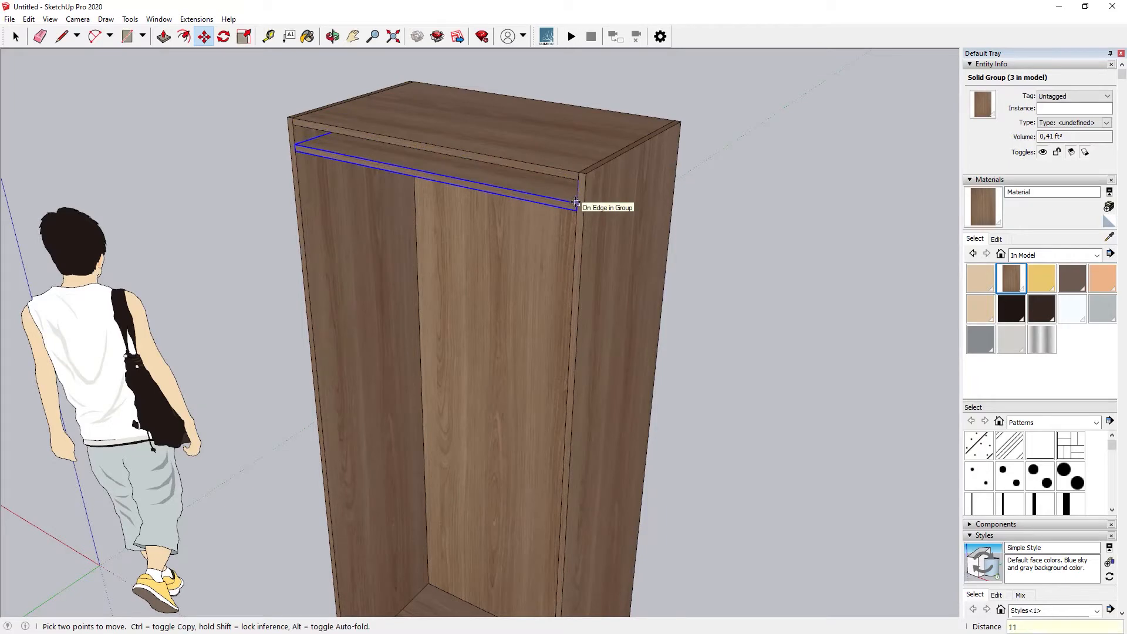
key("Return")
- Reduce the middle shelf's depth with Push/Pull so that it fits against the back panel
left_click(405, 407)
middle_click_drag(404, 410, 358, 379)
left_click(462, 383)
key("space")
scroll(469, 392, "down", 2)
double_click(475, 395)
scroll(411, 417, "up", 4)
key("p")
left_click(336, 364)
key("space")
key("Escape")
- Copy the middle shelf directly beneath itself as the base for a drawer
scroll(370, 384, "up", 2)
left_click(326, 382)
middle_click_drag(411, 434, 463, 297)
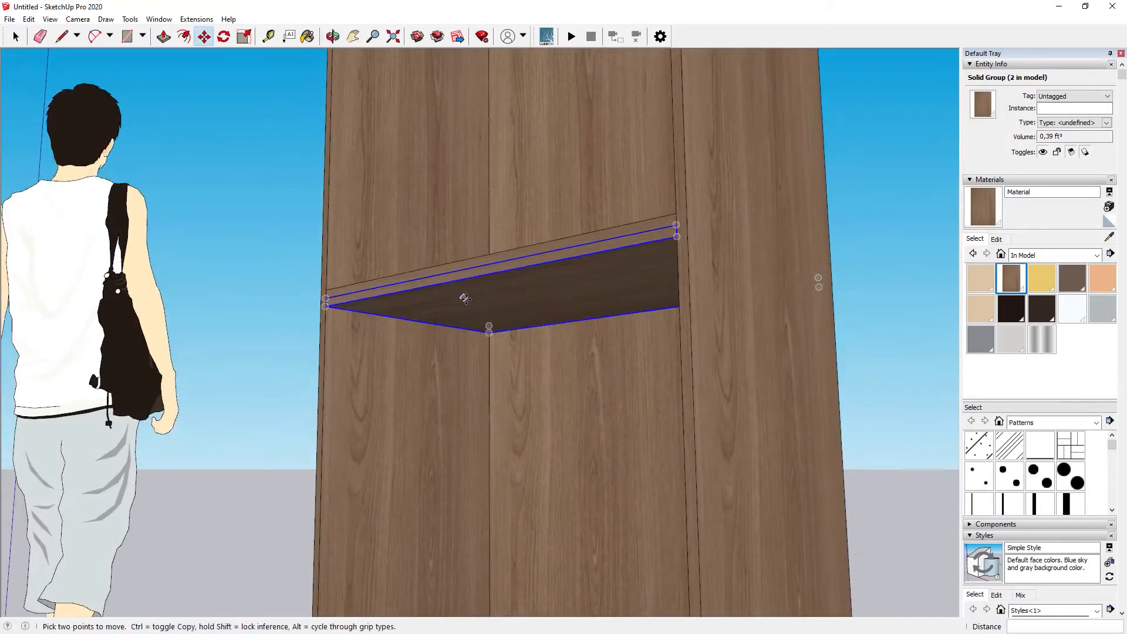
- Thicken the lower shelf copy downward into a drawer block and push its front face in 1 cm
key("space")
double_click(469, 301)
key("p")
left_click(477, 305)
left_click(478, 321)
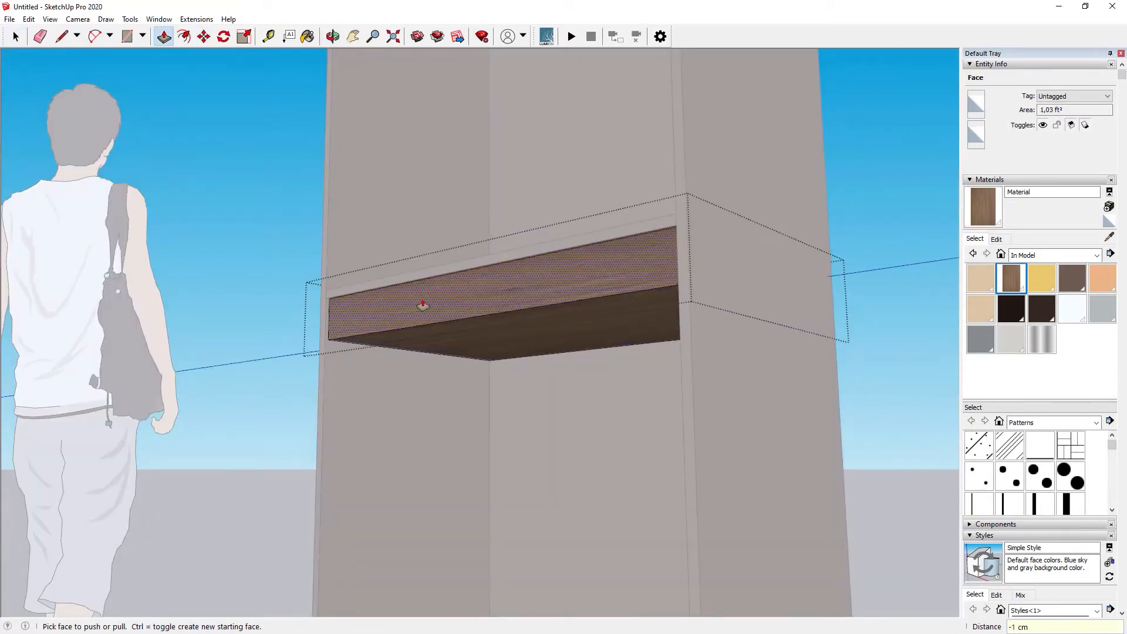
left_click(262, 270)
- Copy the drawer block forward so that it projects from the front of the cabinet
middle_click_drag(399, 358, 412, 375)
key("r")
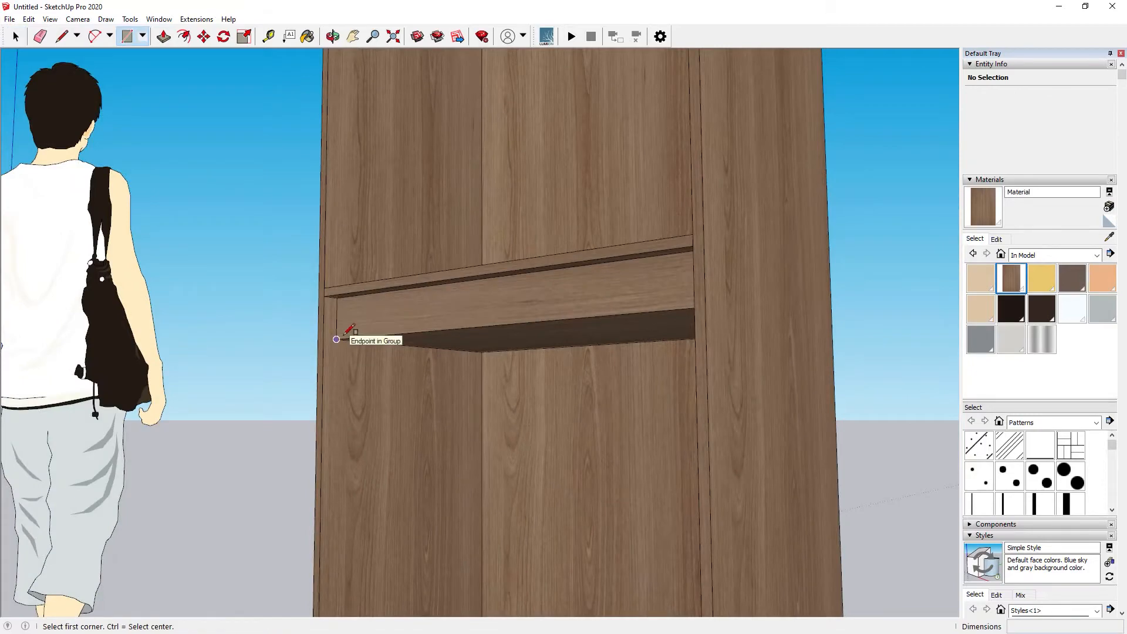
key("space")
left_click(354, 324)
middle_click_drag(353, 324, 357, 284)
key("m")
key("ctrl")
left_click(487, 378)
left_click(430, 362)
middle_click_drag(430, 362, 390, 304)
- Push the projecting block's front face back 52 cm to leave a thin drawer front
key("l")
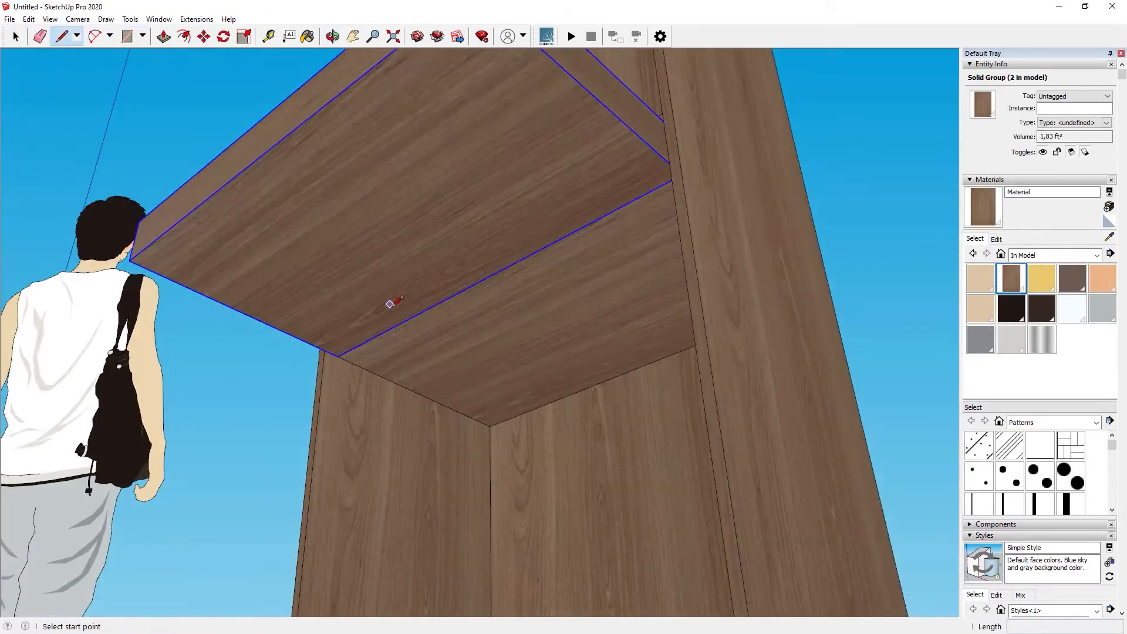
double_click(370, 296)
key("p")
left_click(229, 165)
left_click(391, 324)
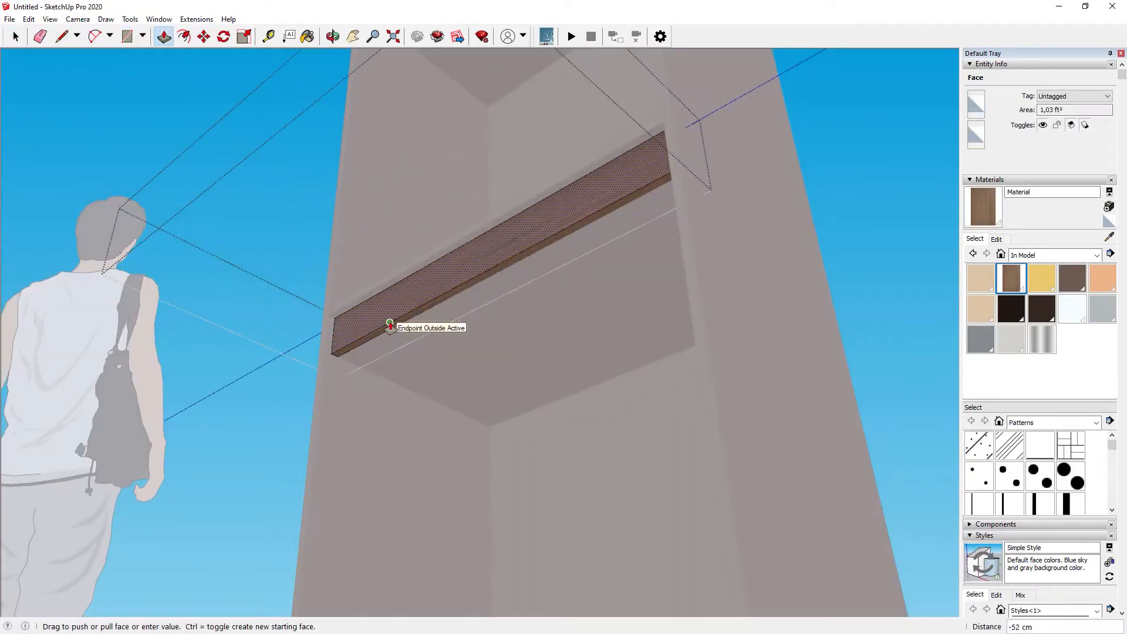
key("space")
left_click(433, 343)
middle_click_drag(433, 343, 447, 384)
- Create a second material from the TH 881 J - Fernor Walnut texture at 120 x 300 cm
left_click(1109, 206)
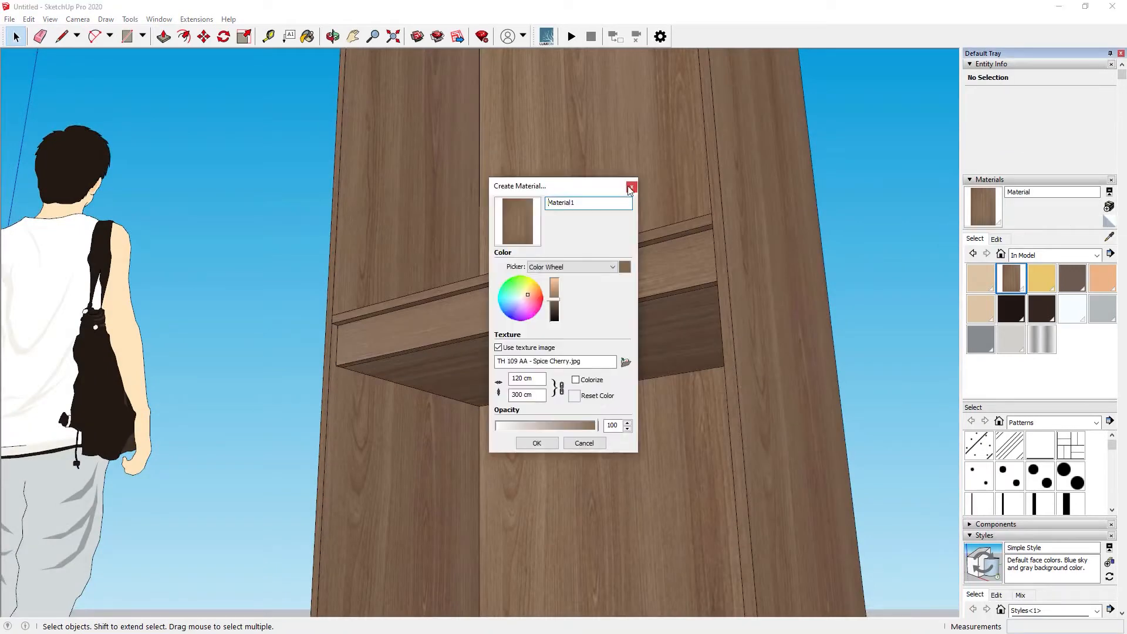
left_click(625, 364)
scroll(870, 272, "down", 10)
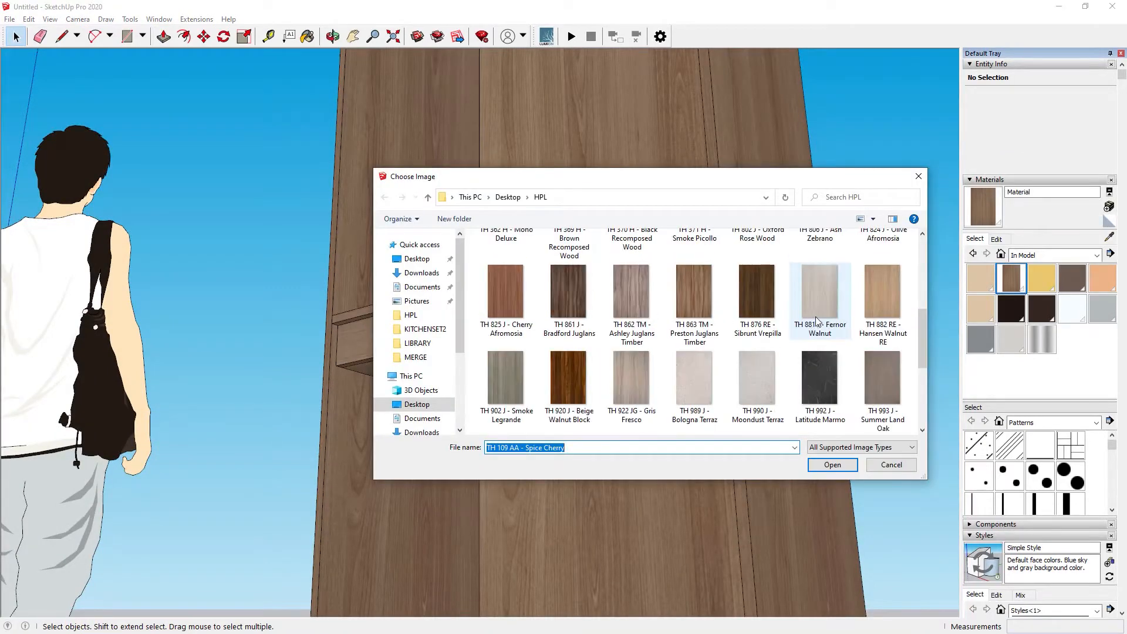
scroll(816, 316, "up", 3)
double_click(828, 343)
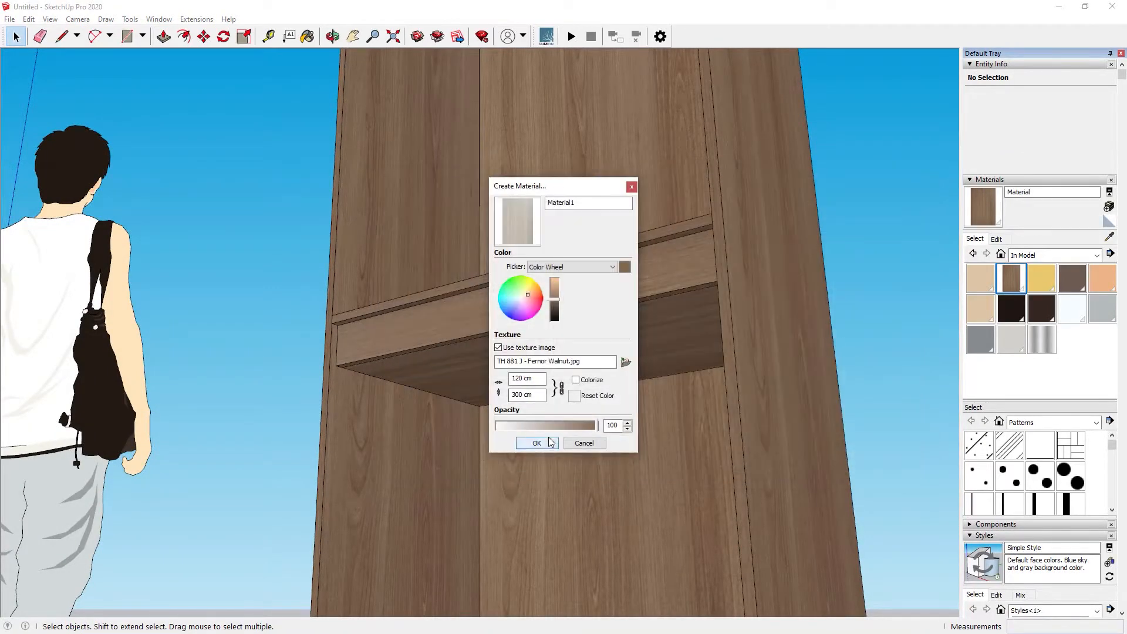
left_click(549, 439)
- Paint the drawer front with the Fernor Walnut material
key("b")
left_click(567, 299)
mouse_move(567, 298)
middle_mouse_down()
mouse_move(523, 417)
mouse_move(690, 345)
middle_mouse_up()
key("space")
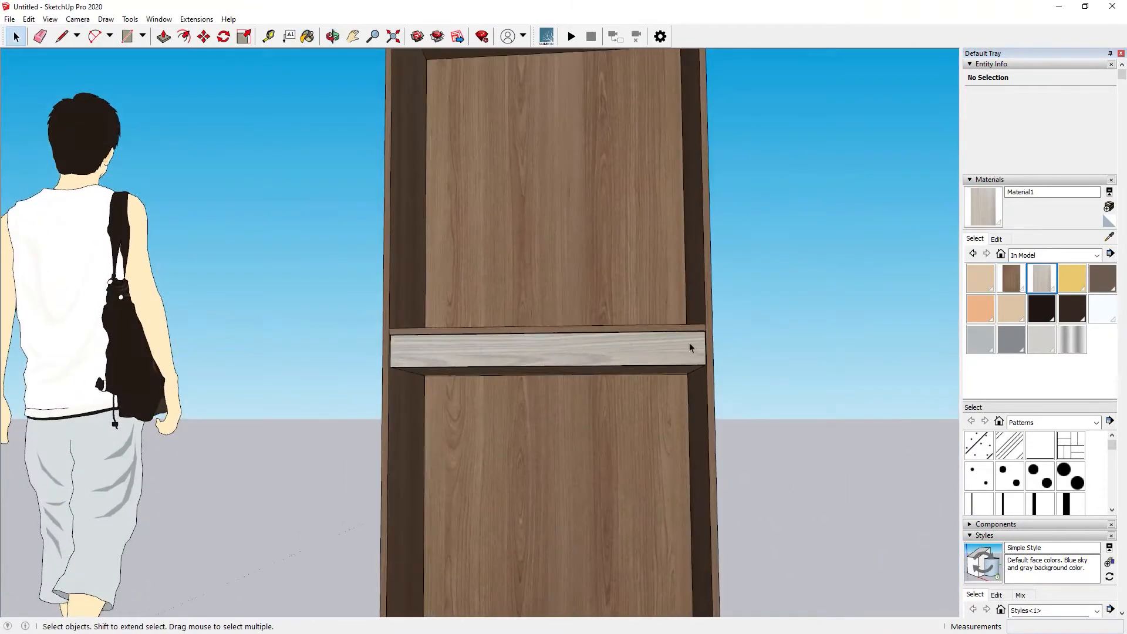
- Move both end faces of the drawer front inward to leave narrow gaps beside the cabinet sides
double_click(689, 347)
scroll(690, 349, "up", 4)
left_click_drag(692, 296, 728, 391)
key("m")
left_click(689, 345)
key("Return")
key("space")
left_click_drag(170, 269, 217, 394)
key("m")
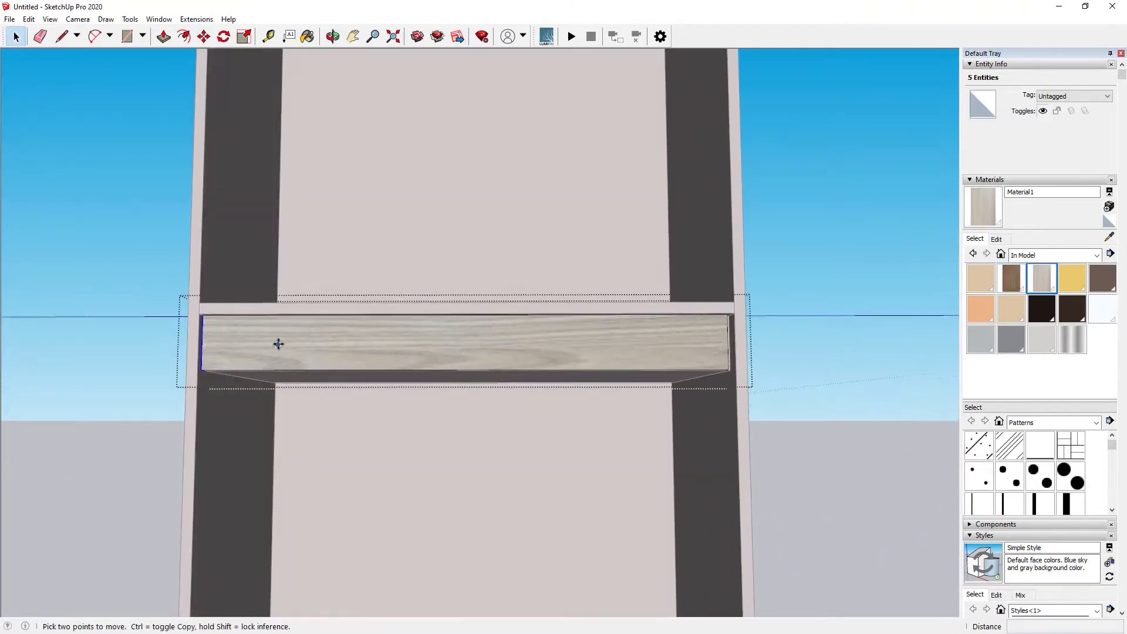
- Lower the top face of the drawer front by 3 cm to leave a gap beneath the shelf
left_click_drag(741, 297, 766, 339)
scroll(766, 338, "up", 2)
middle_click_drag(766, 338, 780, 336)
key("m")
left_click(742, 318)
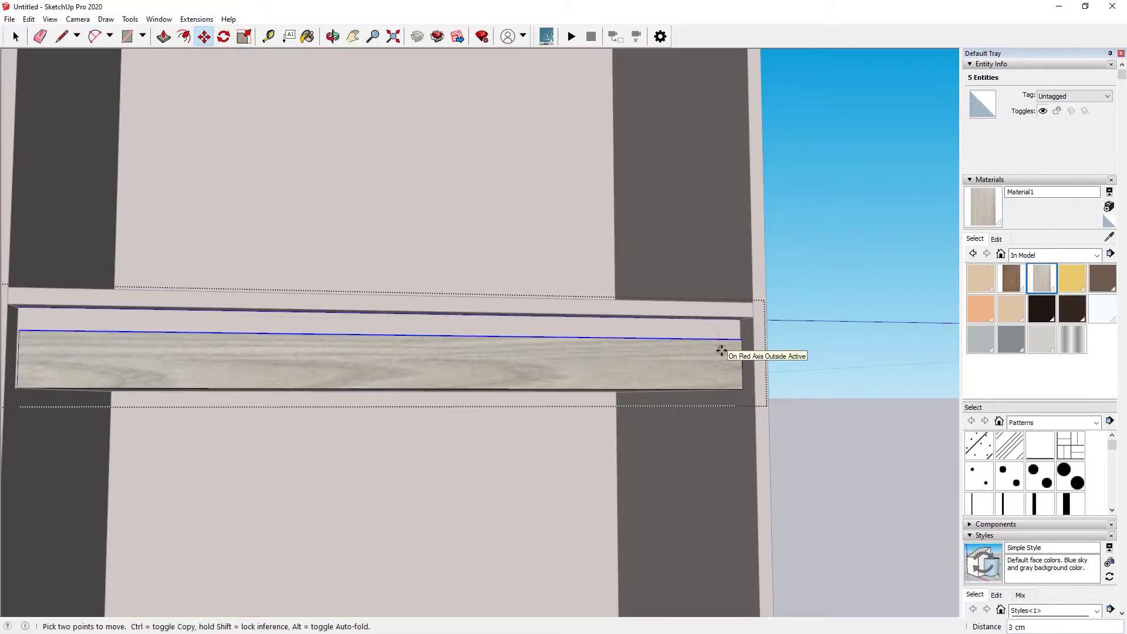
key("Return")
key("space")
scroll(720, 354, "down", 6)
middle_click_drag(720, 354, 546, 446)
scroll(510, 516, "down", 2)
left_click(478, 575)
- Draw a small rectangle about 2 cm wide on the ground before the cabinet and offset its outline inward
middle_click_drag(446, 543, 414, 573)
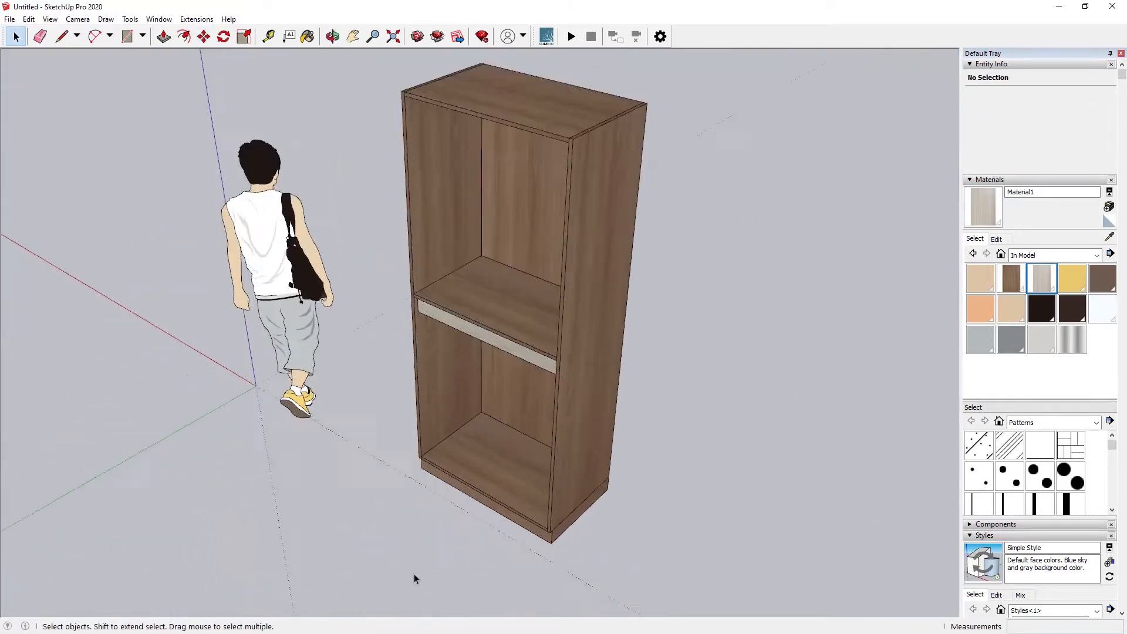
scroll(417, 535, "up", 3)
key("l")
left_click(416, 534)
scroll(420, 531, "up", 5)
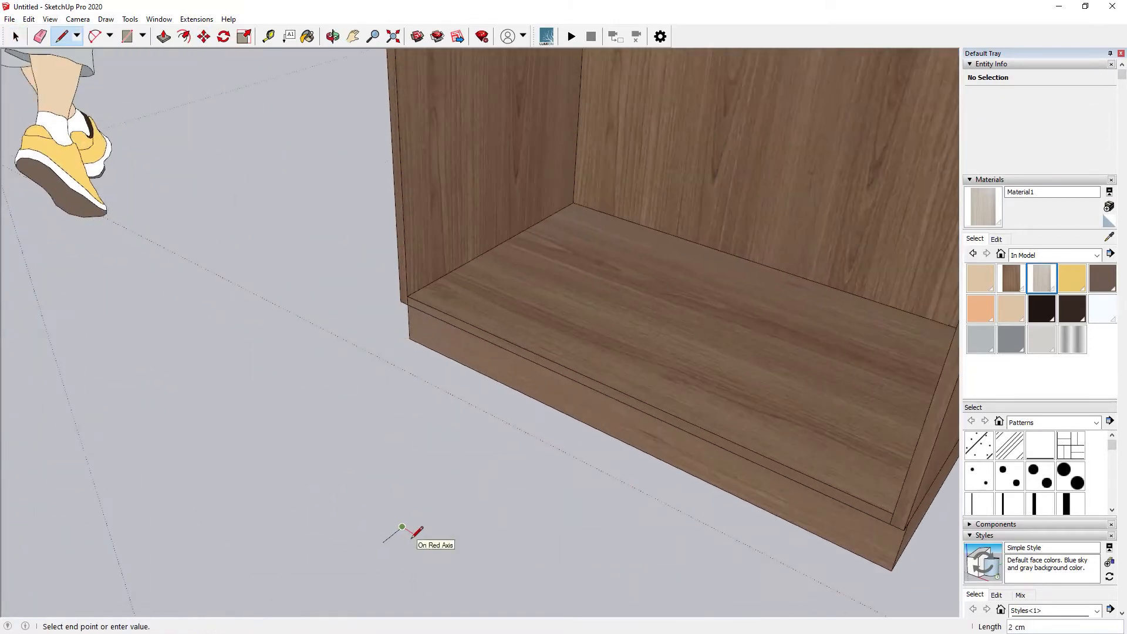
key("r")
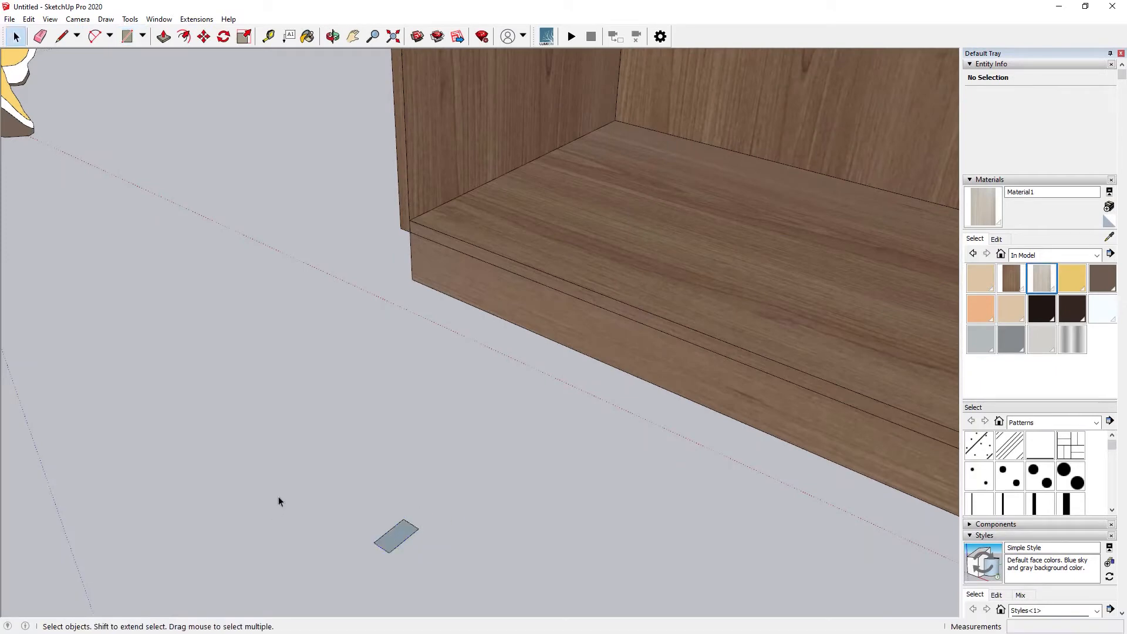
scroll(396, 534, "up", 1)
left_click(396, 534)
scroll(395, 534, "up", 3)
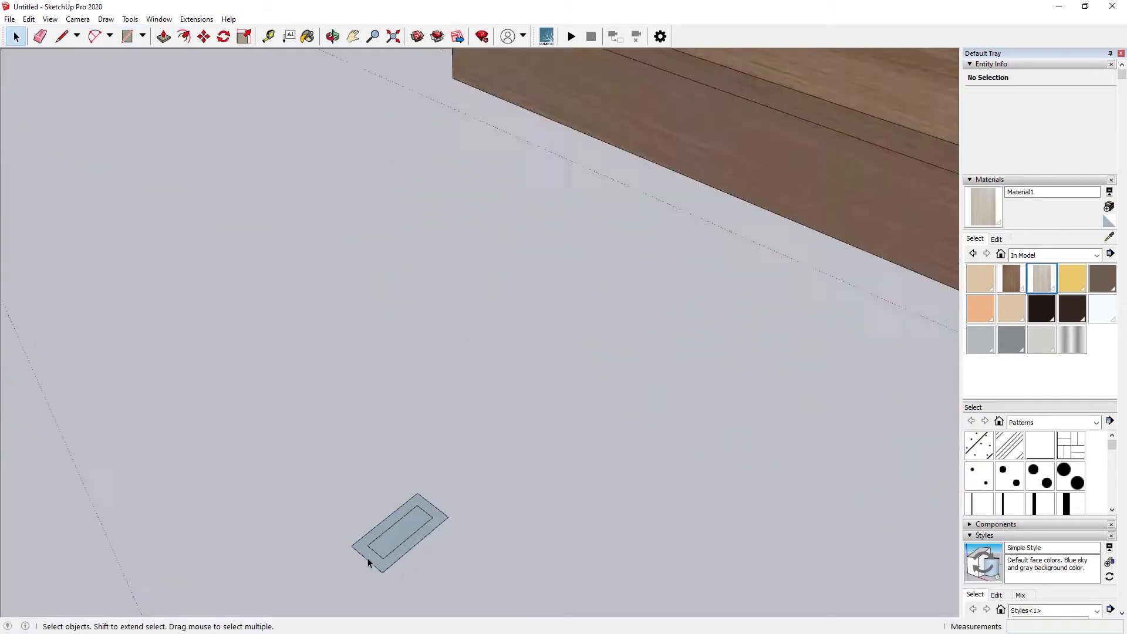
- Trim the offset rectangle to an L-shaped profile and push/pull it up 90 cm
key("l")
left_click(366, 541)
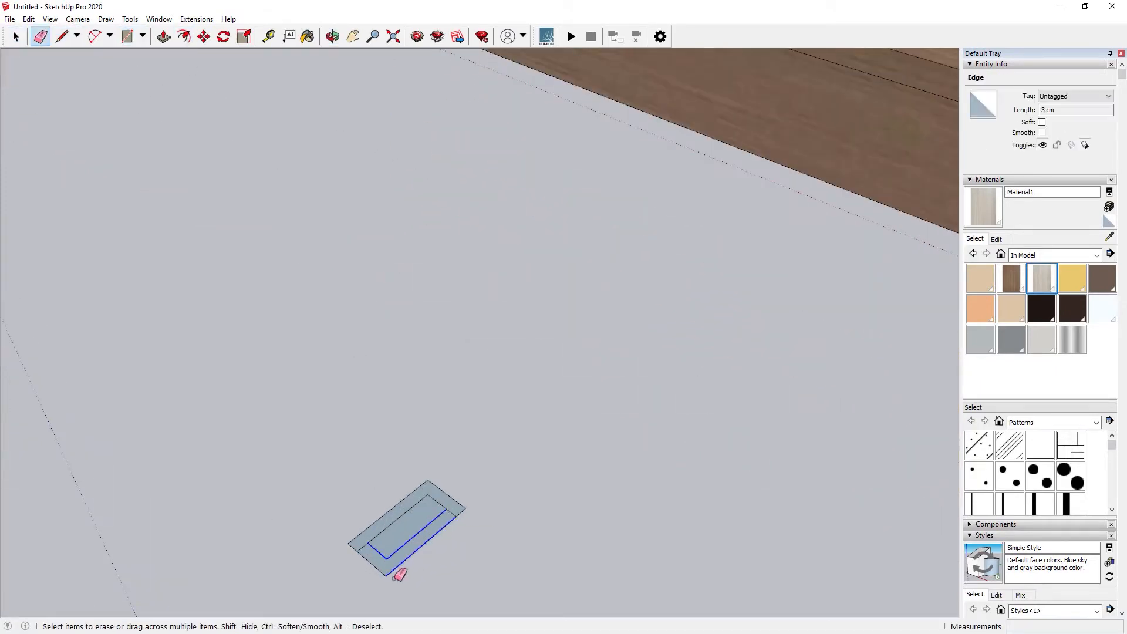
left_click_drag(397, 577, 435, 552)
left_click(410, 508)
type("80")
key("Return")
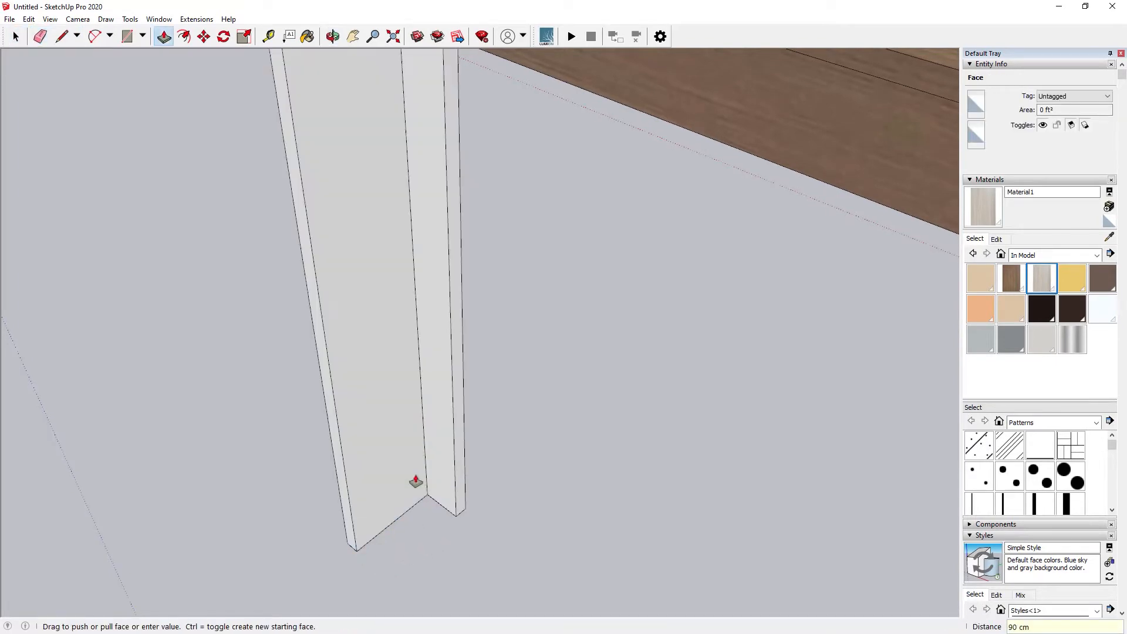
- Group the L-shaped bar and paint it with the Metal Corrugated Shiny material
key("space")
scroll(406, 449, "down", 5)
triple_click(406, 449)
scroll(406, 449, "down", 2)
right_click(407, 448)
left_click(446, 550)
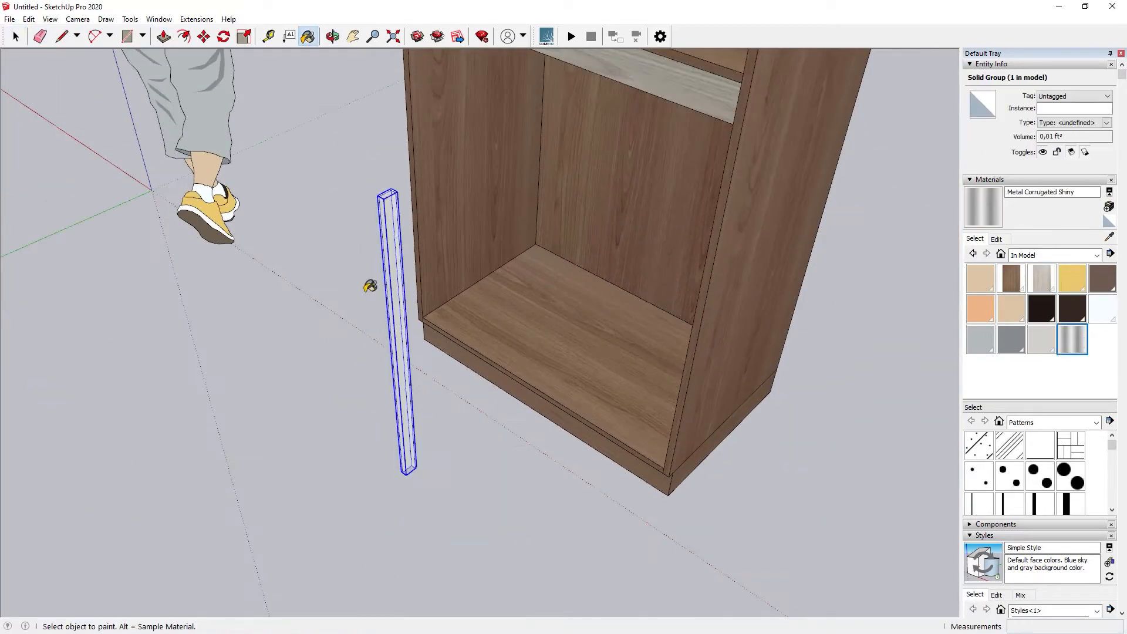
left_click(1120, 53)
key("space")
- Rotate the metal bar 180 degrees in plan, then 90 degrees so it lies horizontally along the cabinet front
middle_click_drag(531, 450, 556, 464)
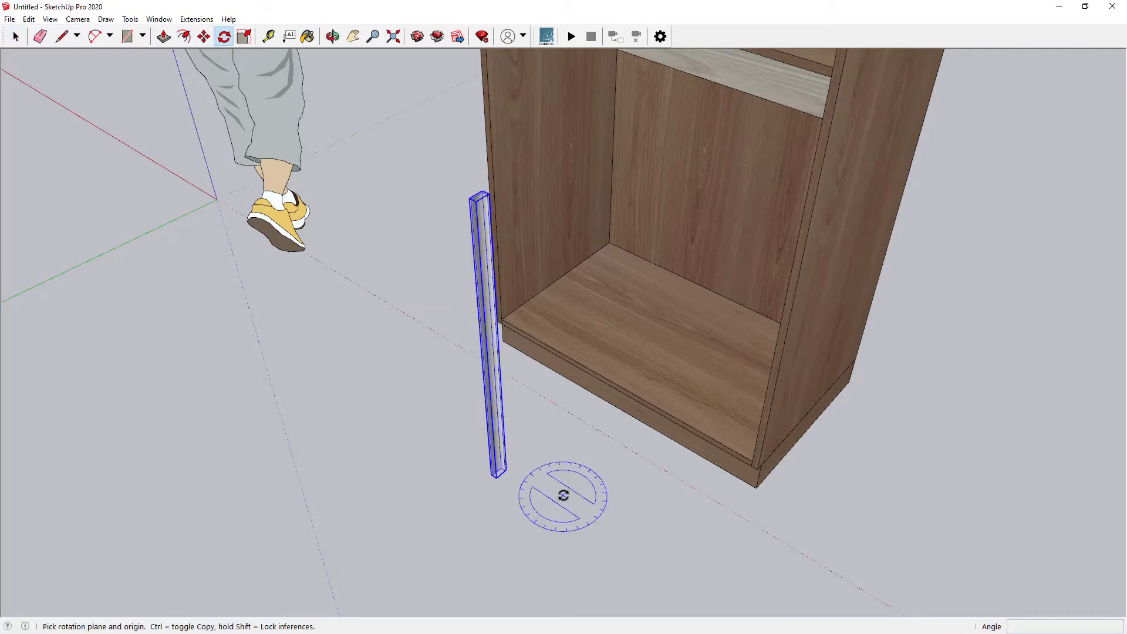
left_click(565, 496)
left_click(596, 467)
type("180")
key("Return")
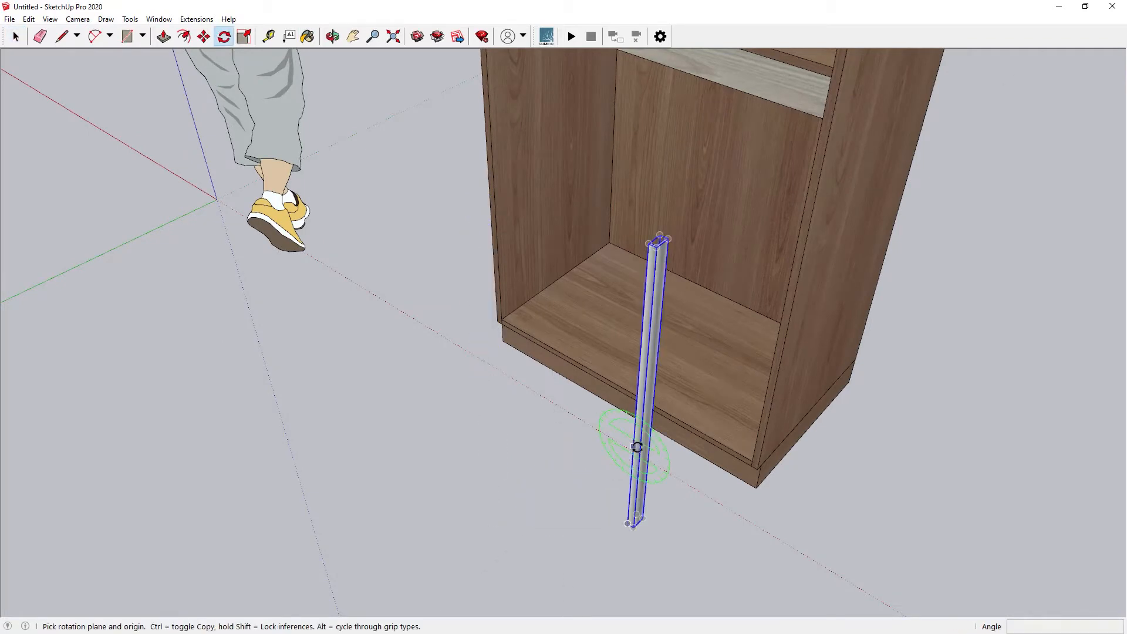
left_click(680, 463)
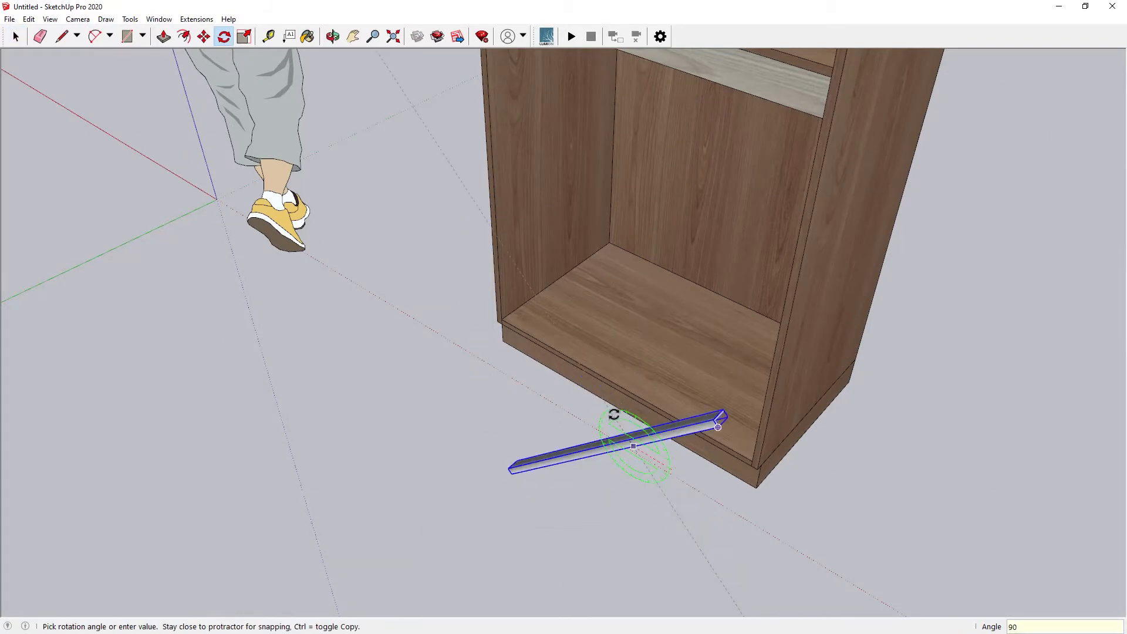
key("Return")
- Move the drawer front 15 cm forward out of the cabinet
middle_click_drag(505, 405, 548, 297)
left_click(593, 109)
middle_click_drag(543, 255, 565, 280)
type("m15")
key("Return")
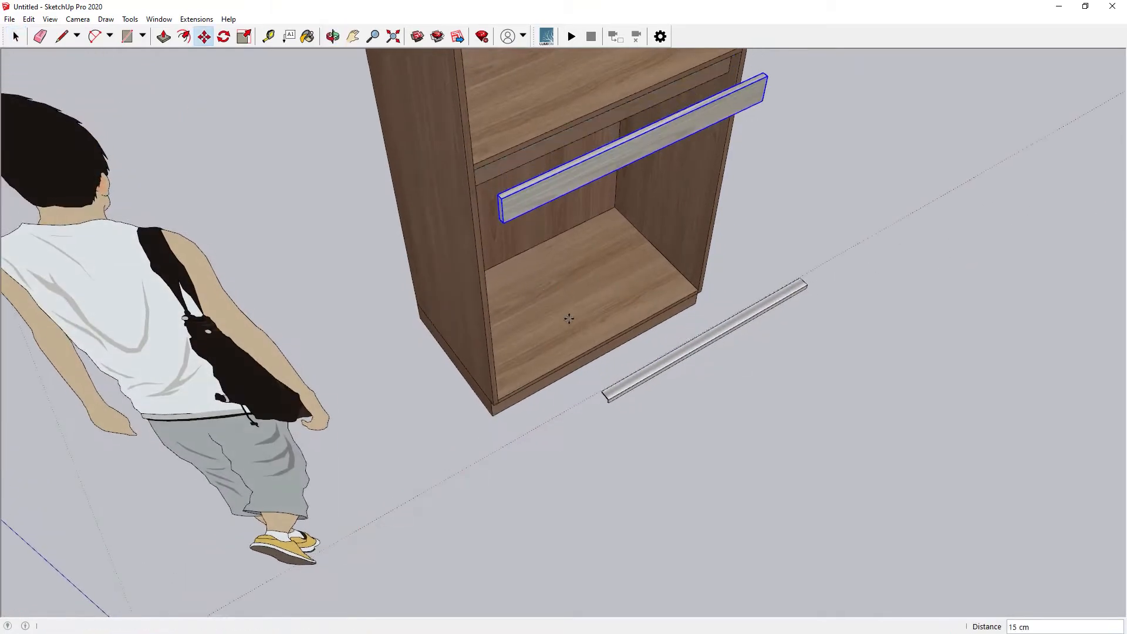
- Move the metal bar by its end corner onto the top corner of the drawer front
scroll(604, 393, "up", 4)
left_click(604, 393)
left_click(604, 392)
scroll(415, 178, "up", 6)
left_click(415, 178)
- Open the drawer front group and push/pull its faces so its ends line up with the metal handle
key("space")
double_click(526, 317)
triple_click(526, 317)
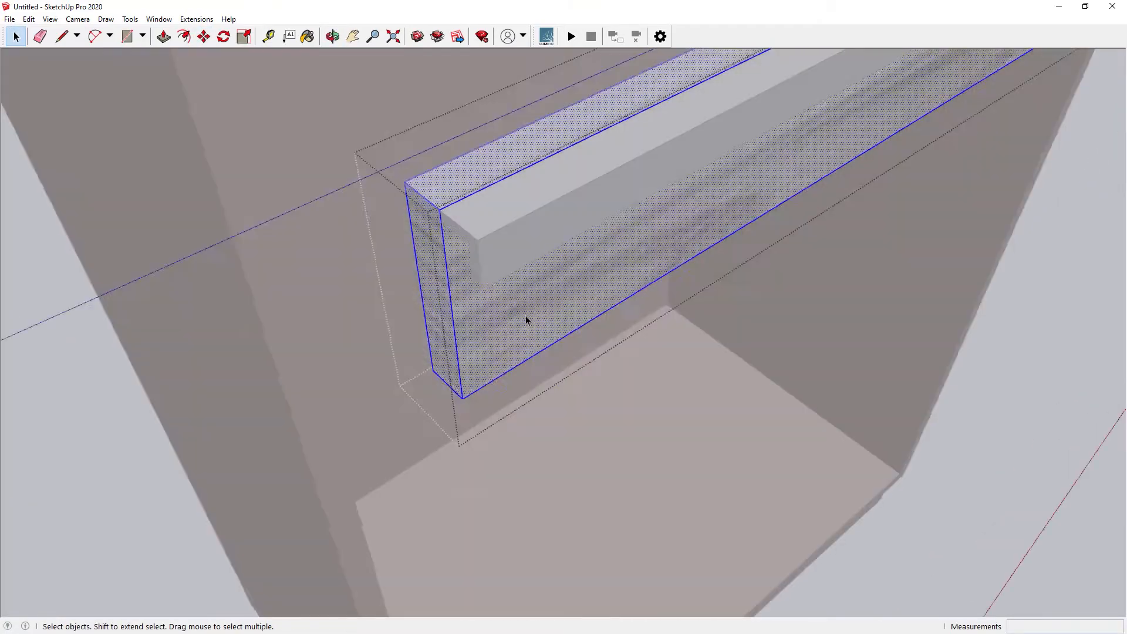
key("p")
scroll(443, 234, "up", 2)
left_click(442, 191)
middle_click_drag(442, 192, 272, 291)
scroll(271, 292, "down", 5)
middle_click_drag(781, 234, 650, 241)
key("space")
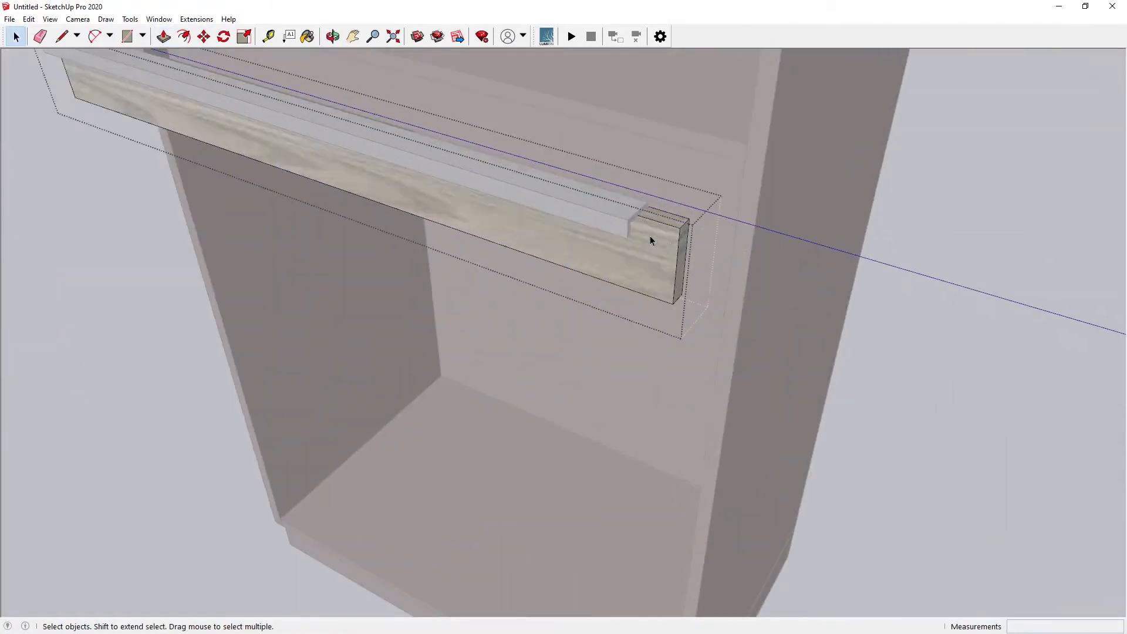
key("p")
scroll(640, 232, "up", 2)
left_click(700, 290)
key("space")
- Select the drawer front and its handle and move them back into the cabinet beneath the shelf
scroll(700, 289, "down", 4)
left_click(632, 340)
left_click(624, 356, "shift")
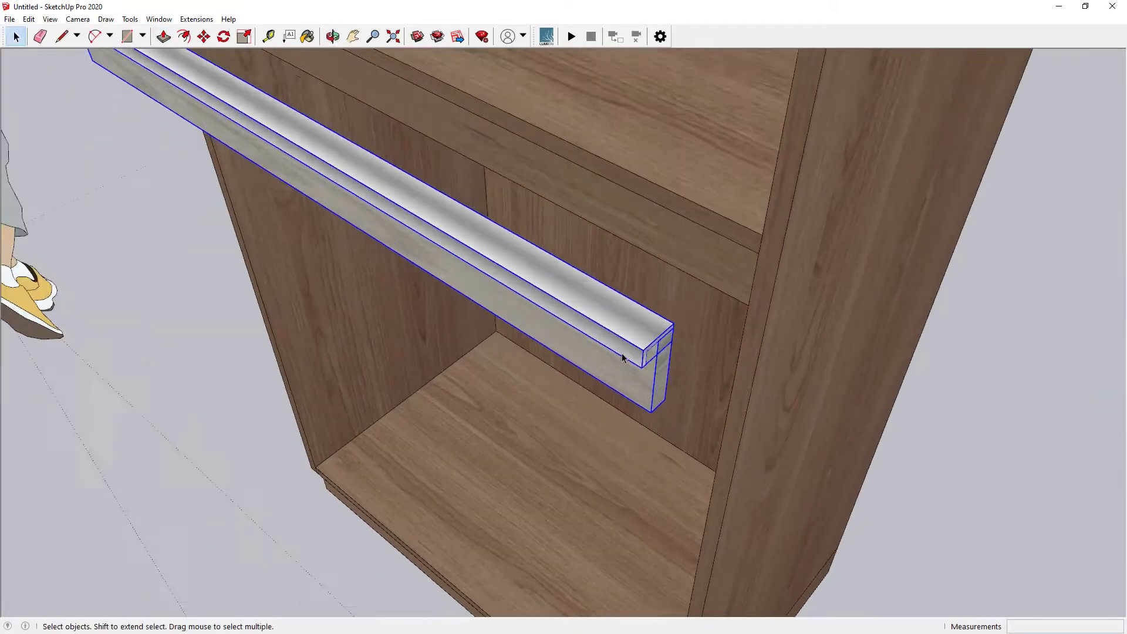
key("m")
left_click(687, 314)
left_click(767, 246)
scroll(607, 322, "down", 6)
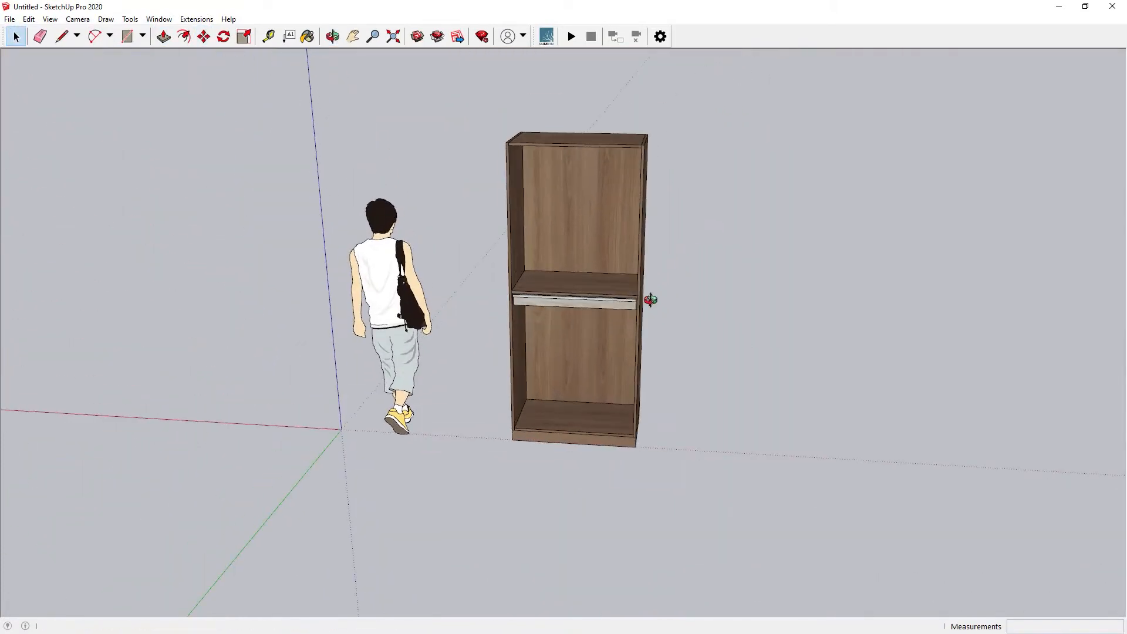
- Draw a door rectangle over half of the cabinet's front opening and place a copy of the metal handle beside the cabinet
scroll(493, 434, "up", 5)
key("e")
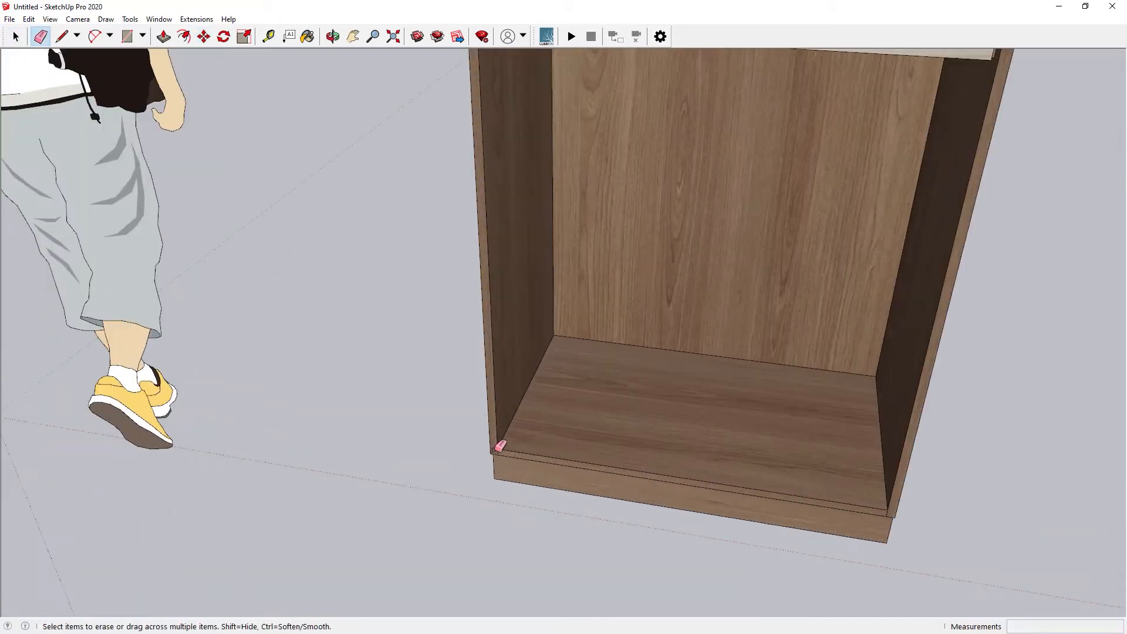
key("r")
left_click(495, 452)
scroll(519, 491, "down", 5)
left_click(591, 173)
middle_click_drag(665, 243, 571, 262)
key("space")
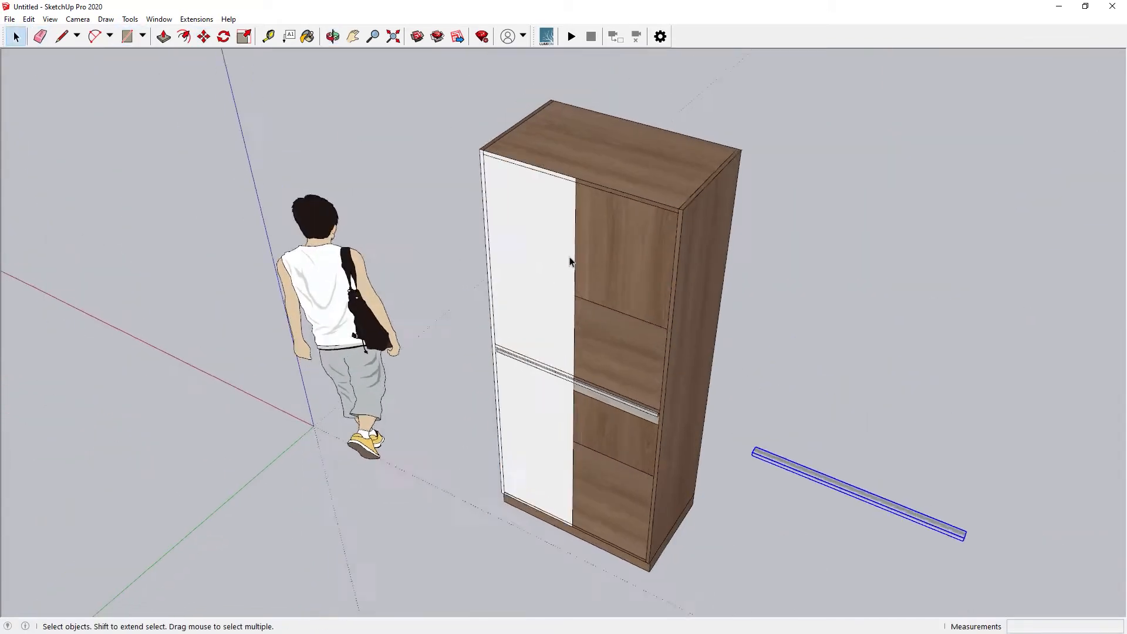
- Push/pull the rectangle into a door panel and push its inner side face in by 0.4 cm
scroll(571, 261, "up", 1)
key("p")
double_click(554, 262)
scroll(584, 176, "up", 5)
left_click(565, 198)
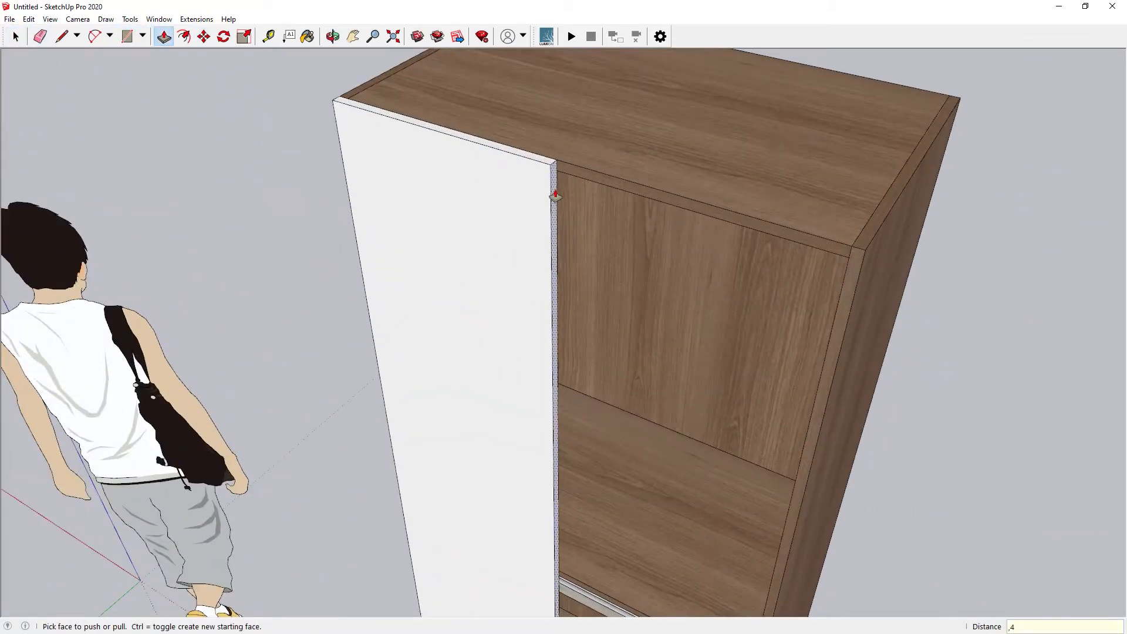
key("Return")
key("space")
- Paint the whole door panel with the light wood Material1 and make it a group
scroll(543, 232, "down", 6)
left_click(533, 226)
key("b")
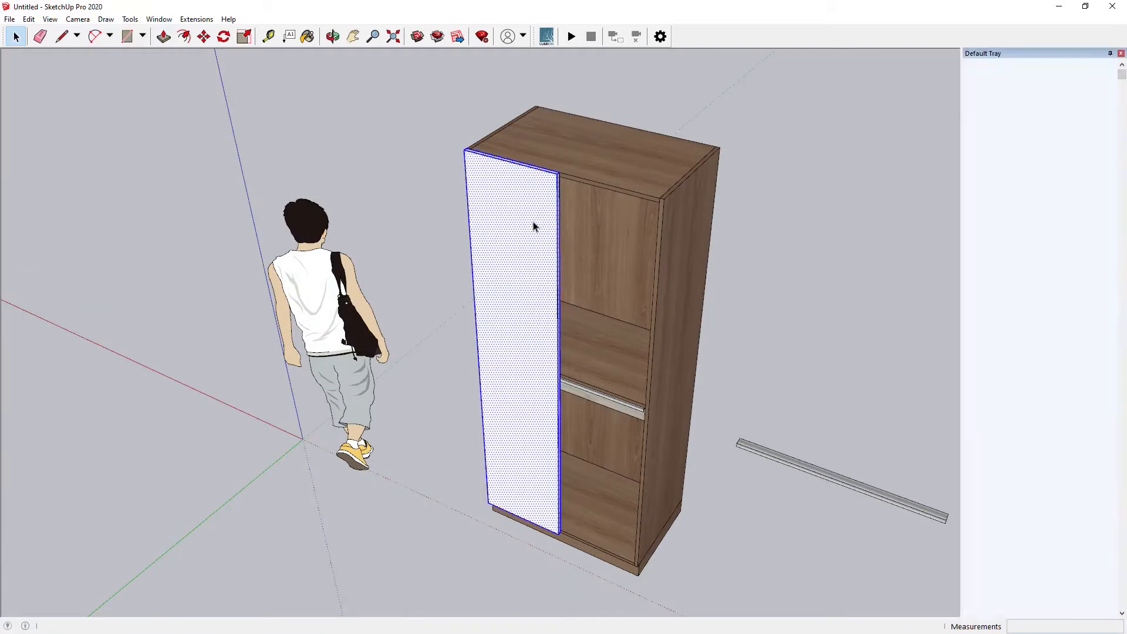
left_click(422, 287)
key("space")
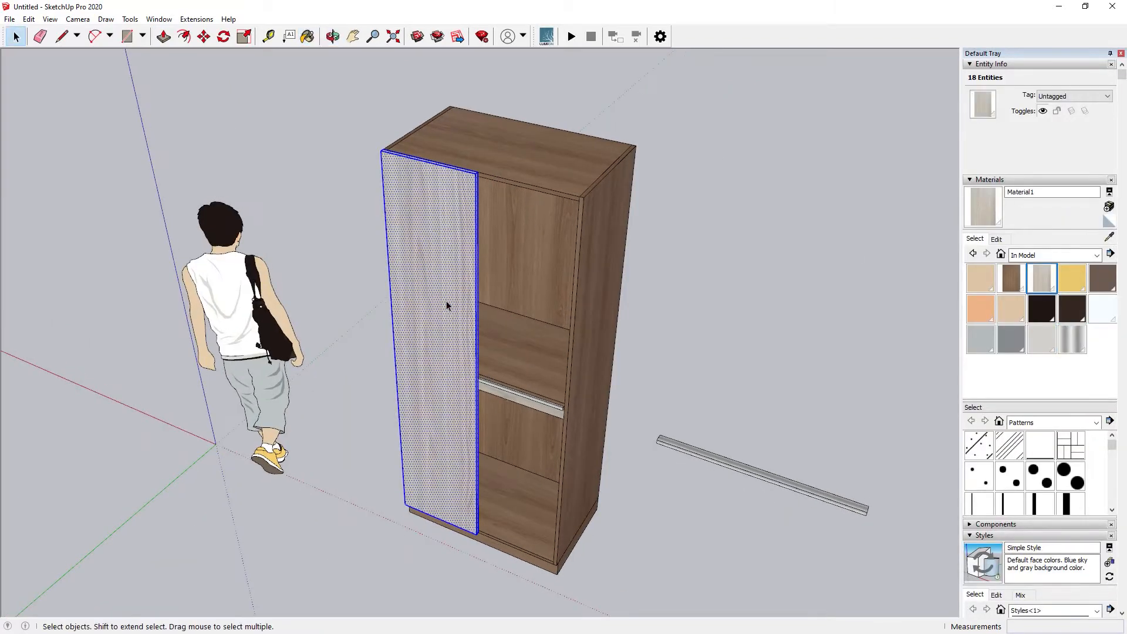
right_click(446, 301)
left_click(478, 402)
- Rotate the spare metal handle 90 degrees so it stands upright
scroll(792, 459, "up", 2)
left_click(863, 482)
type("90")
key("Return")
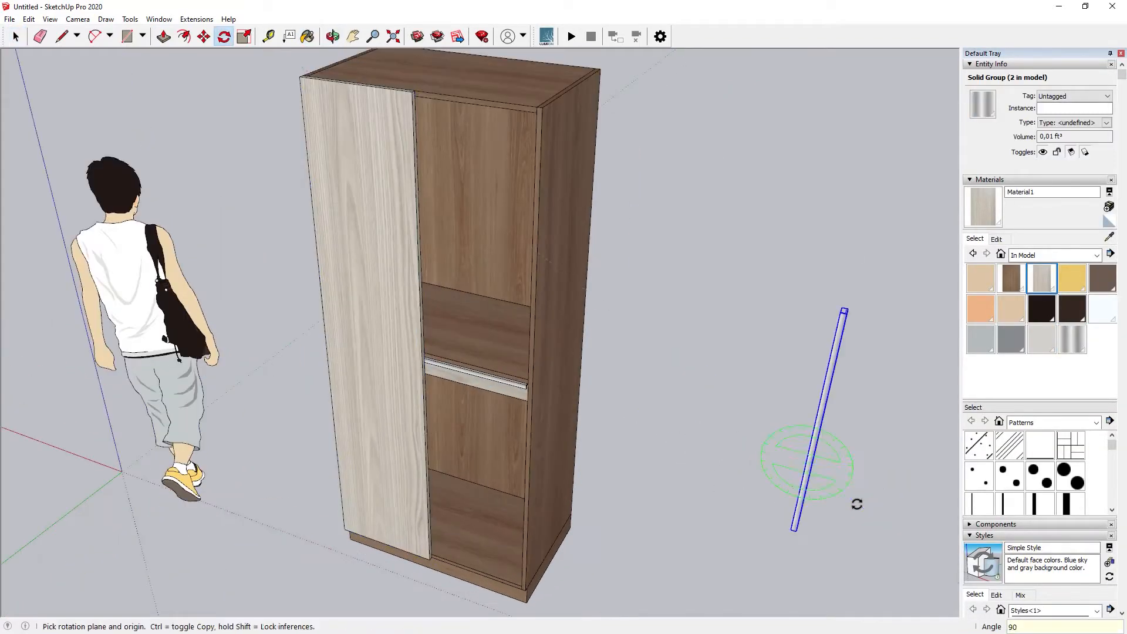
- Move the upright metal handle onto the bottom inner corner of the door panel
key("m")
middle_click_drag(745, 473, 651, 448)
scroll(699, 587, "up", 3)
left_click(700, 583)
middle_click_drag(493, 469, 458, 177)
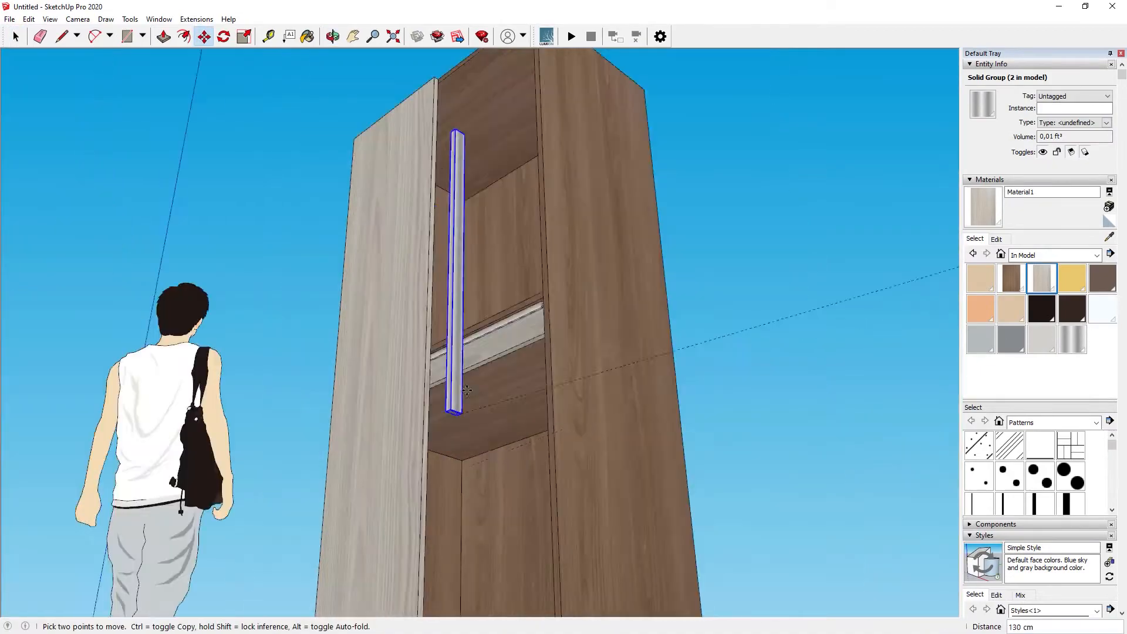
middle_click_drag(455, 446, 464, 170, "shift")
scroll(490, 461, "up", 4)
left_click(490, 461)
- Open the door group and push its inner side face back to fit inside the metal handle profile
key("space")
scroll(489, 461, "up", 4)
double_click(487, 458)
key("p")
left_click(506, 445)
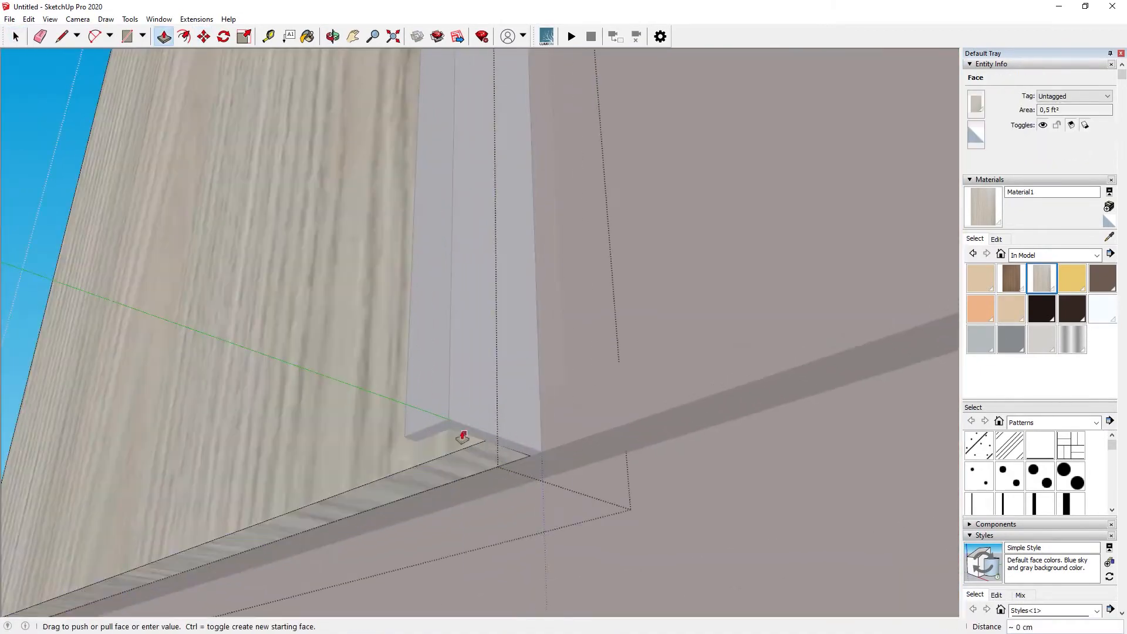
left_click(449, 424)
key("space")
- Extend the top end of the vertical metal handle up to the top edge of the door
middle_click_drag(476, 437, 531, 544)
scroll(531, 543, "down", 5)
middle_click_drag(530, 411, 526, 540)
scroll(510, 329, "up", 5)
double_click(511, 301)
key("p")
scroll(510, 305, "up", 3)
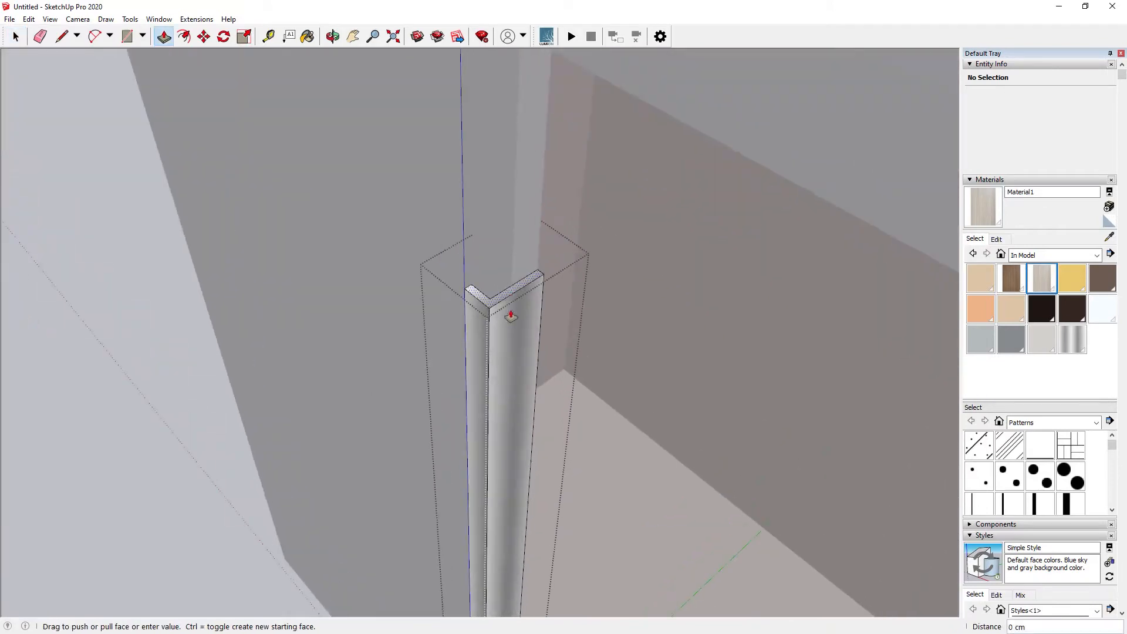
left_click(509, 310)
scroll(510, 311, "down", 4)
middle_click_drag(511, 312, 520, 460, "shift")
scroll(521, 460, "down", 3)
left_click(499, 196)
key("space")
- Select the vertical handle together with the door panel and make them one group
middle_click_drag(631, 273, 629, 311)
left_click(562, 264)
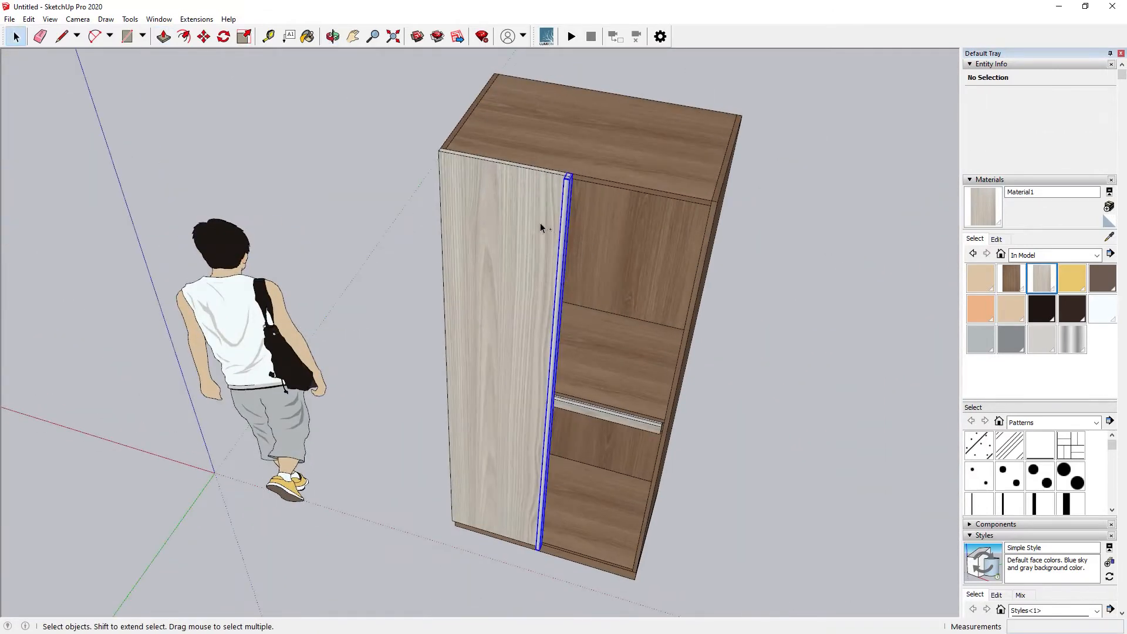
left_click(540, 223, "shift")
right_click(539, 223)
left_click(580, 338)
- Copy the door group sideways and flip the copy along Group's Red
left_click(483, 212)
left_click(524, 221)
key("space")
right_click(578, 232)
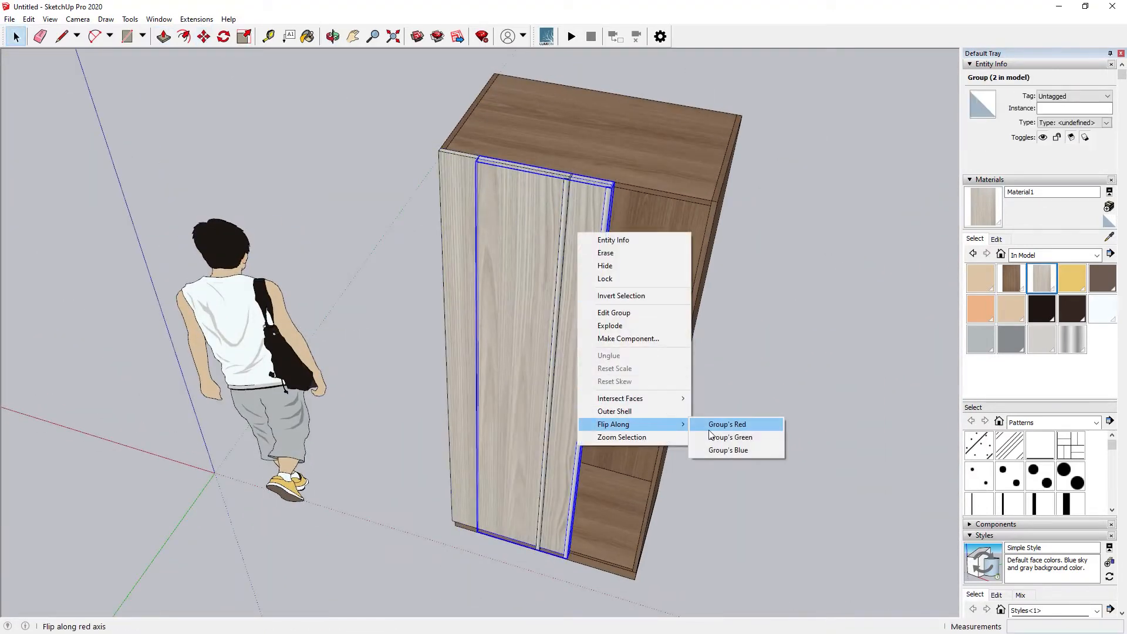
left_click(712, 426)
- Move the mirrored door by its top corner to cover the open half of the cabinet front
scroll(599, 200, "up", 3)
middle_click_drag(592, 203, 581, 256)
key("m")
left_click(596, 254)
left_click(761, 301)
key("space")
scroll(674, 306, "down", 3)
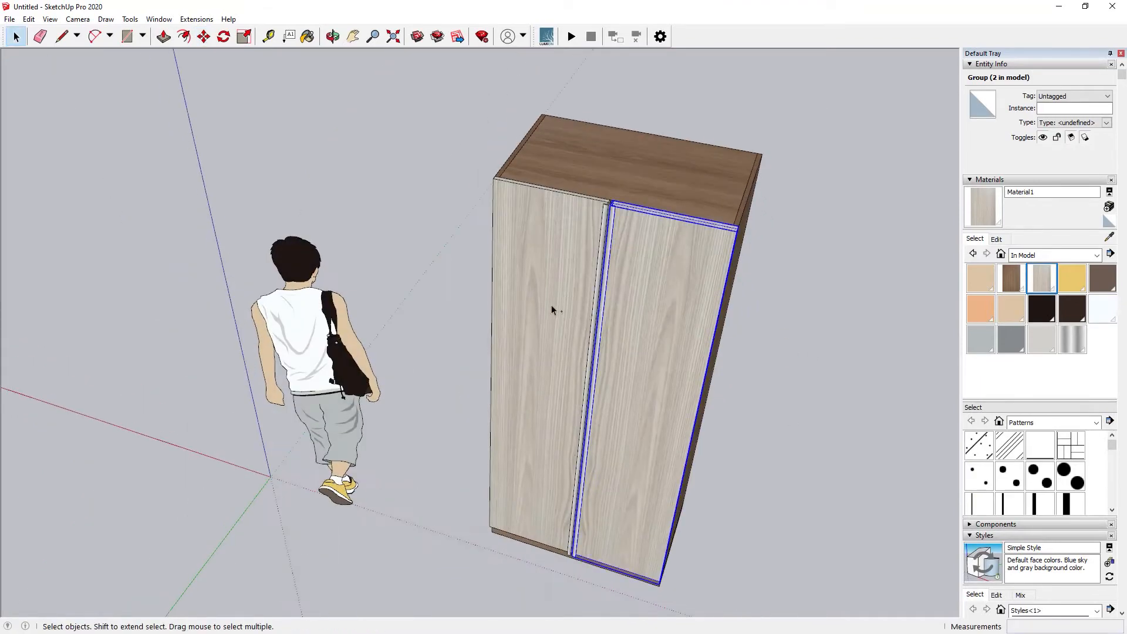
- Select both door groups and hide them
left_click(551, 310, "shift")
middle_click_drag(554, 310, 567, 264)
middle_click_drag(631, 314, 624, 327)
right_click(623, 327)
left_click(664, 360)
- Copy the cabinet's bottom panel straight up to the underside of the drawer
middle_click_drag(556, 352, 555, 273)
scroll(527, 338, "up", 4)
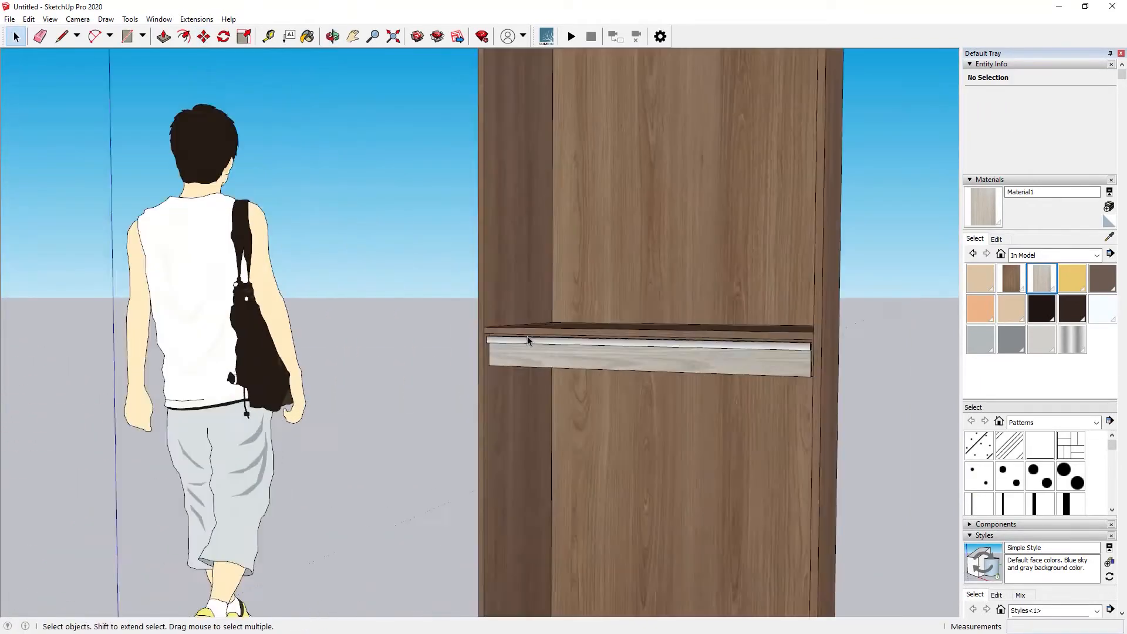
mouse_move(527, 338)
middle_mouse_down()
mouse_move(569, 284)
mouse_move(521, 341)
middle_mouse_up()
left_click(518, 331)
scroll(519, 332, "down", 5)
scroll(559, 561, "up", 1)
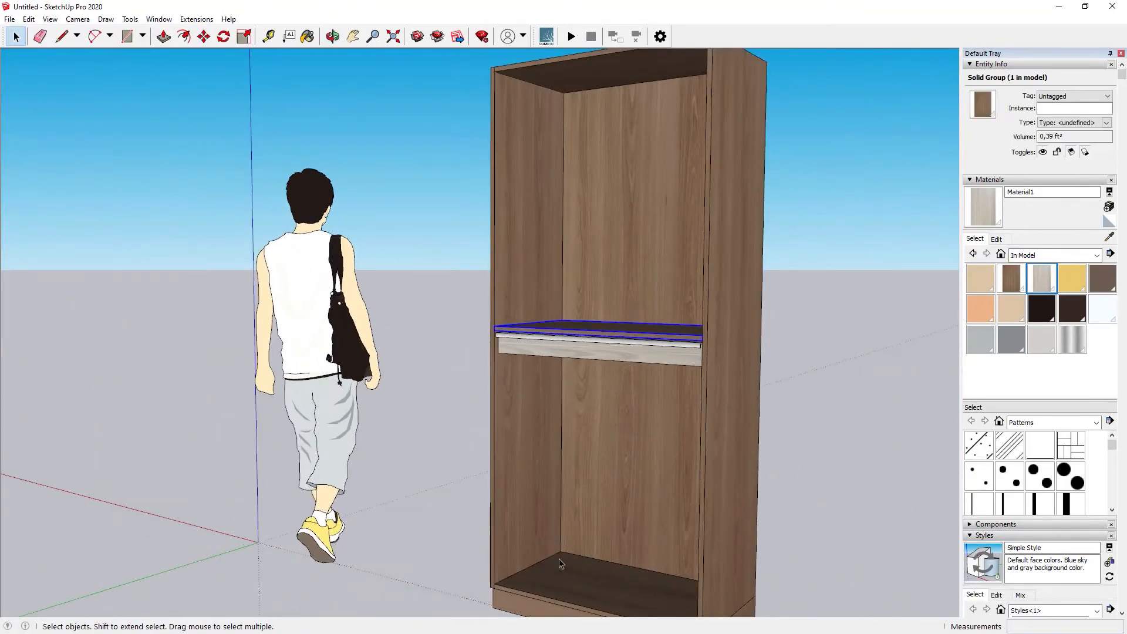
left_click(559, 564)
scroll(546, 563, "up", 6)
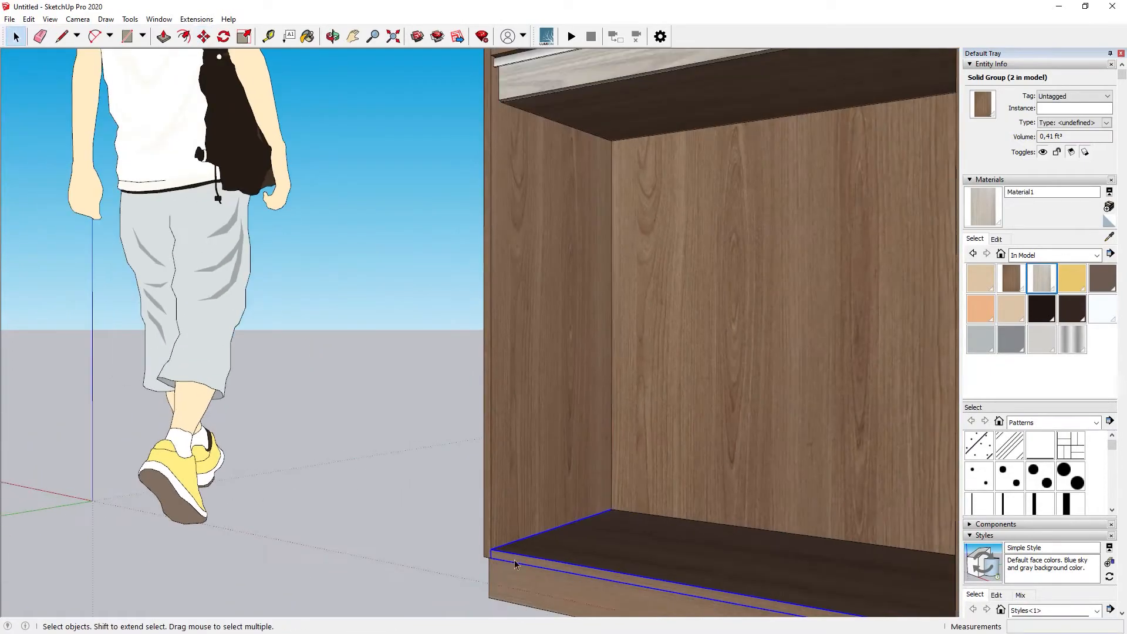
key("m")
scroll(514, 563, "up", 3)
left_click(479, 544)
key("ctrl")
scroll(479, 534, "down", 4)
scroll(569, 176, "up", 3)
left_click(569, 176)
- Divide the copy distance with /3 to get evenly spaced shelves below the drawer, and close the default tray
scroll(571, 177, "down", 2)
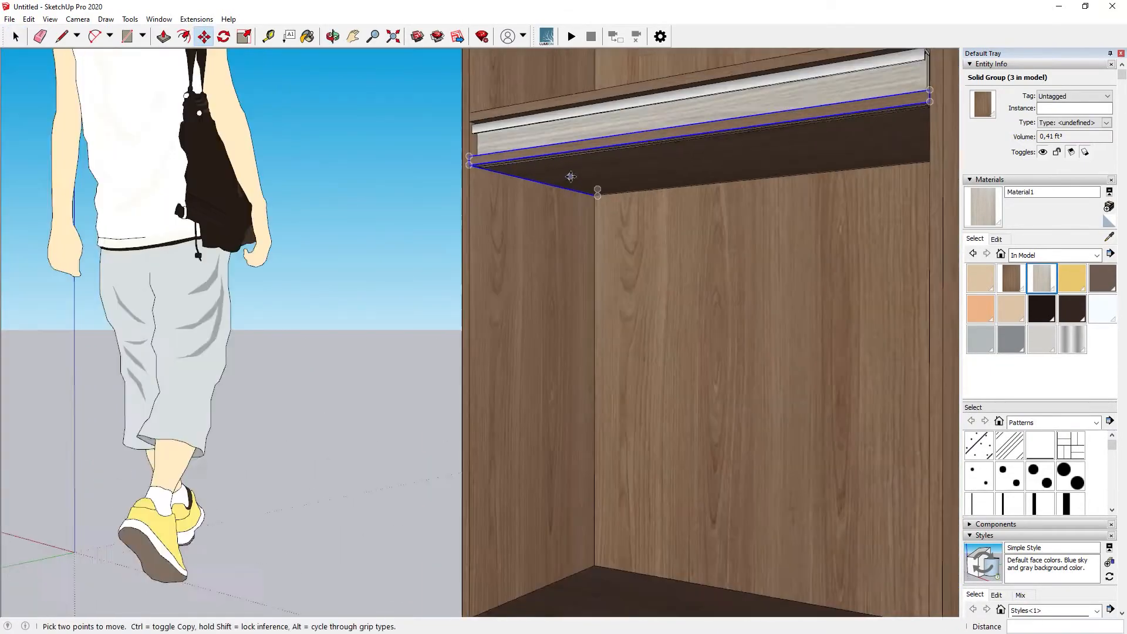
scroll(570, 176, "down", 2)
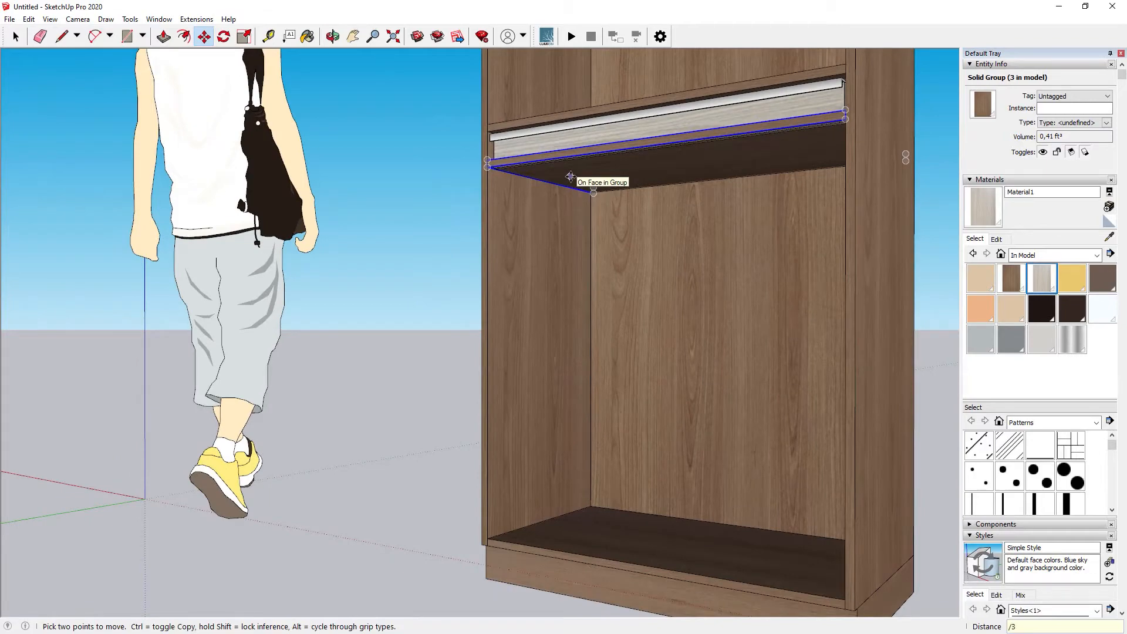
key("Return")
left_click(1120, 54)
- Delete the uppermost shelf copy directly beneath the drawer
middle_click_drag(652, 118, 639, 161)
key("space")
left_click(639, 162)
key("Delete")
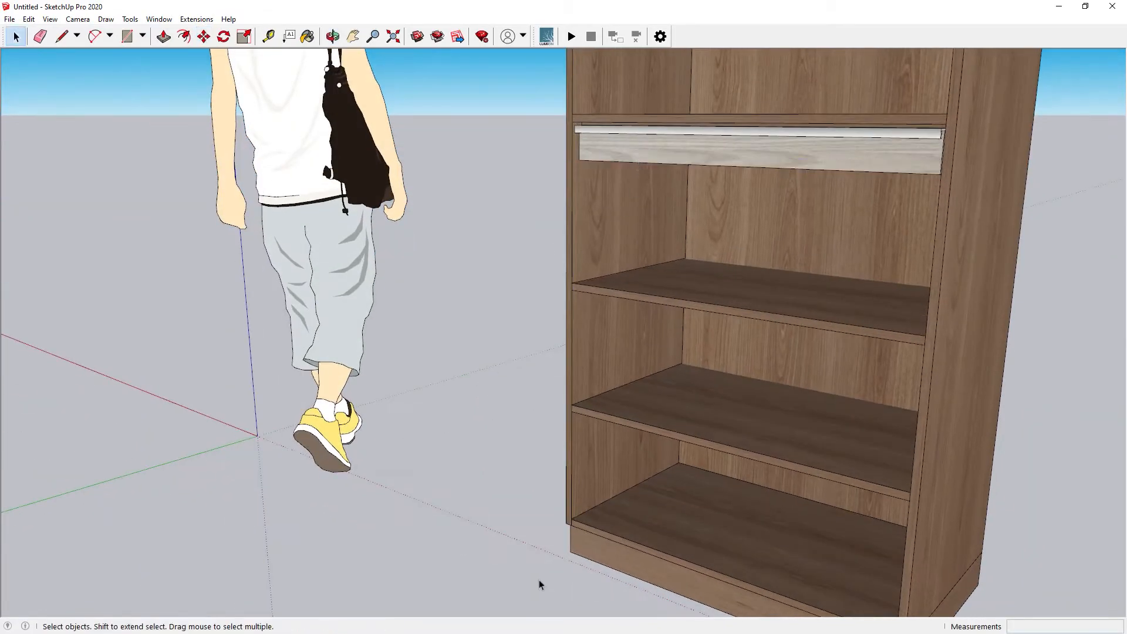
- Import the HANGER model and place it on the shelf above the drawer
scroll(571, 543, "down", 5)
middle_click_drag(663, 418, 722, 446)
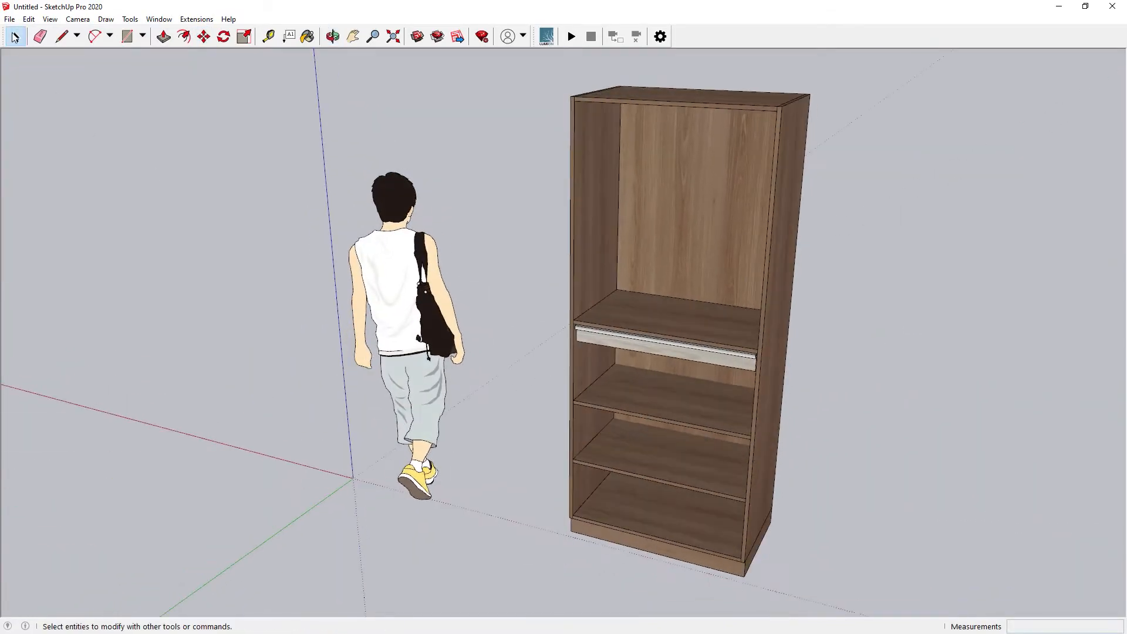
left_click(10, 20)
left_click(50, 200)
double_click(129, 162)
scroll(597, 305, "up", 1)
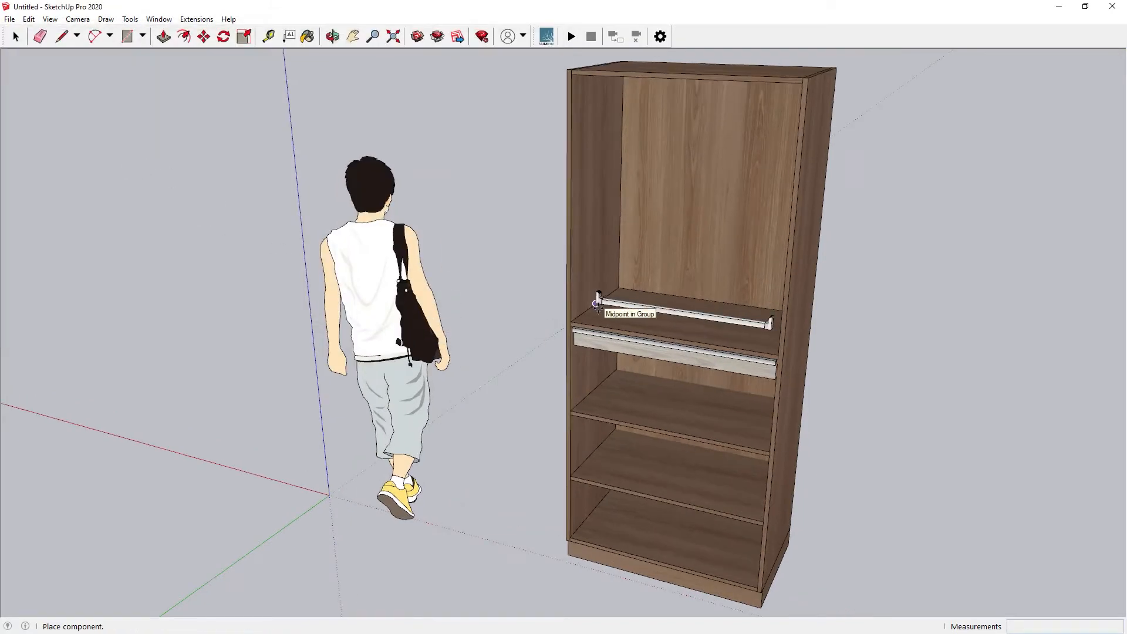
left_click(597, 306)
- Move the hanging rod by its end bracket to the inner upper front corner of the cabinet
scroll(598, 306, "up", 4)
left_click(595, 315)
scroll(555, 328, "down", 5)
scroll(536, 66, "up", 3)
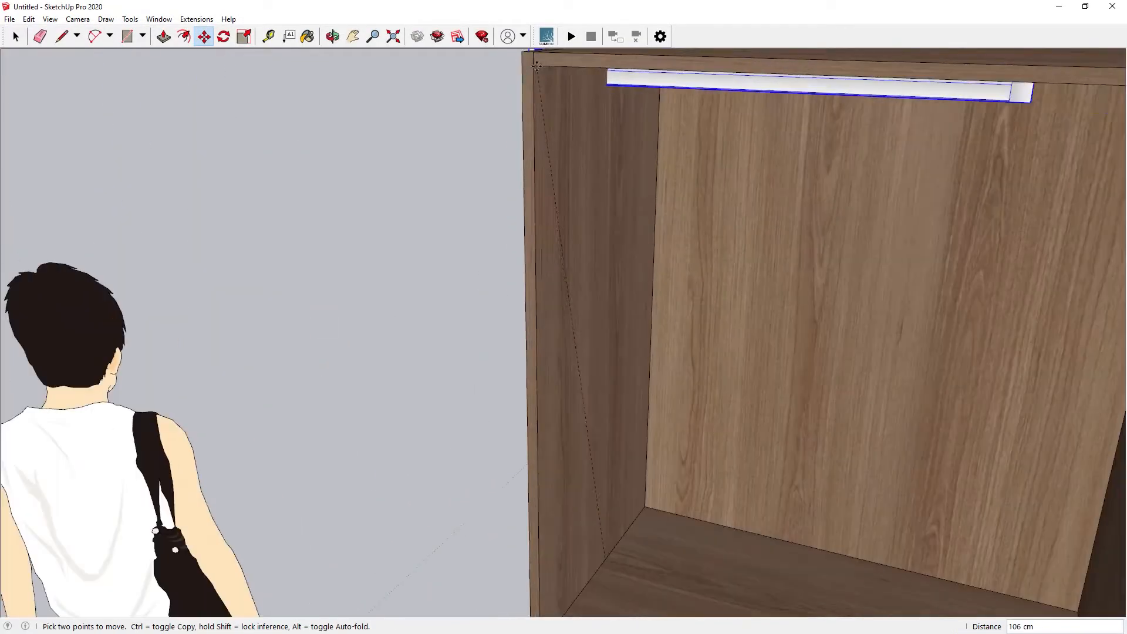
left_click(536, 66)
- Lower the hanging rod 5 cm from the cabinet's top panel
scroll(568, 154, "down", 2)
left_click(573, 160)
type("5")
key("Return")
middle_click_drag(573, 176, 552, 108)
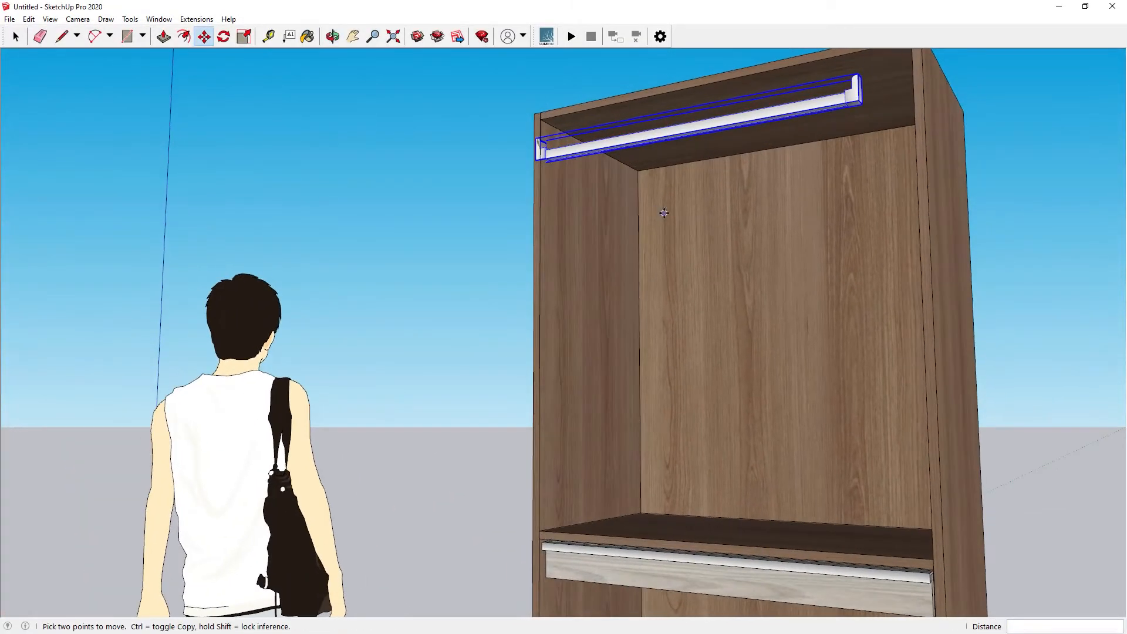
- Draw a helper line across the inner face of the left side panel, from its back edge to its front edge
scroll(663, 212, "up", 4)
key("space")
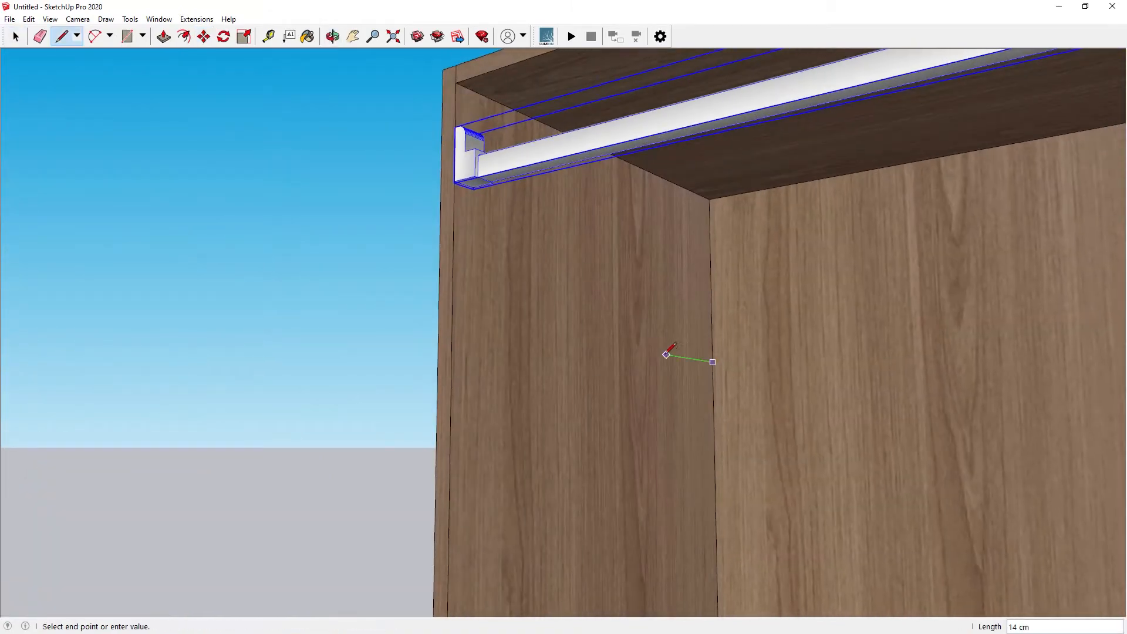
left_click(448, 278)
key("space")
- Move the hanging rod along the green axis to the helper line's midpoint and remove the line
middle_click_drag(448, 279, 466, 176)
scroll(475, 153, "up", 3)
key("m")
left_click(498, 134)
key("Left")
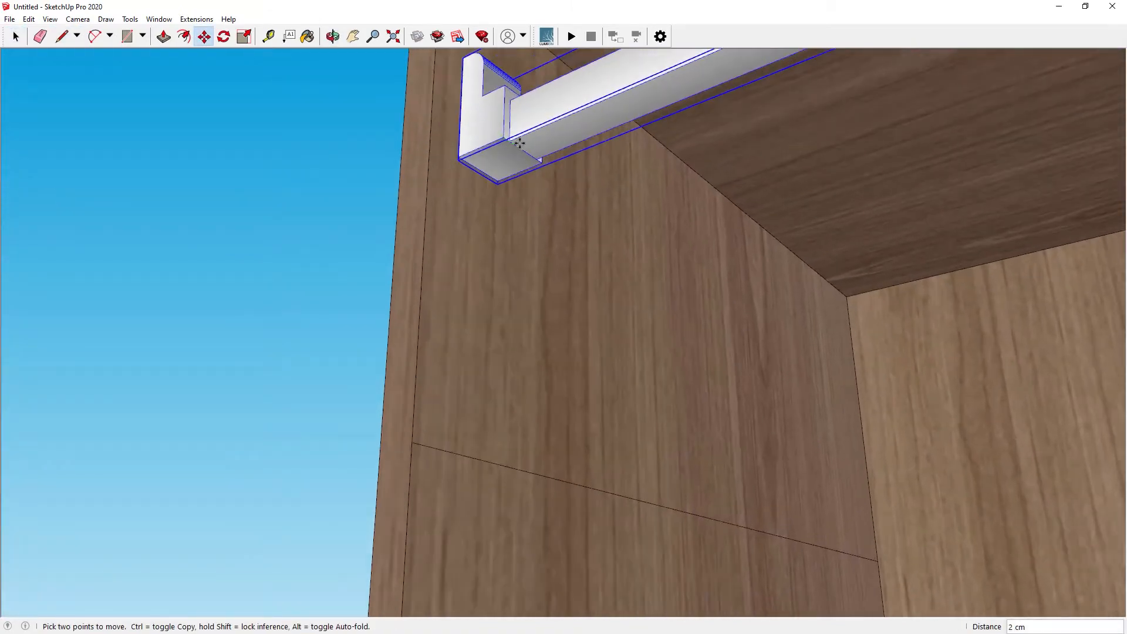
scroll(558, 259, "down", 4)
left_click(601, 350)
key("space")
left_click(435, 264)
middle_click_drag(435, 264, 564, 306)
- Inside the hanging rod component, move the right bracket against the side panel and stretch the rod's end to meet it
left_click(793, 278)
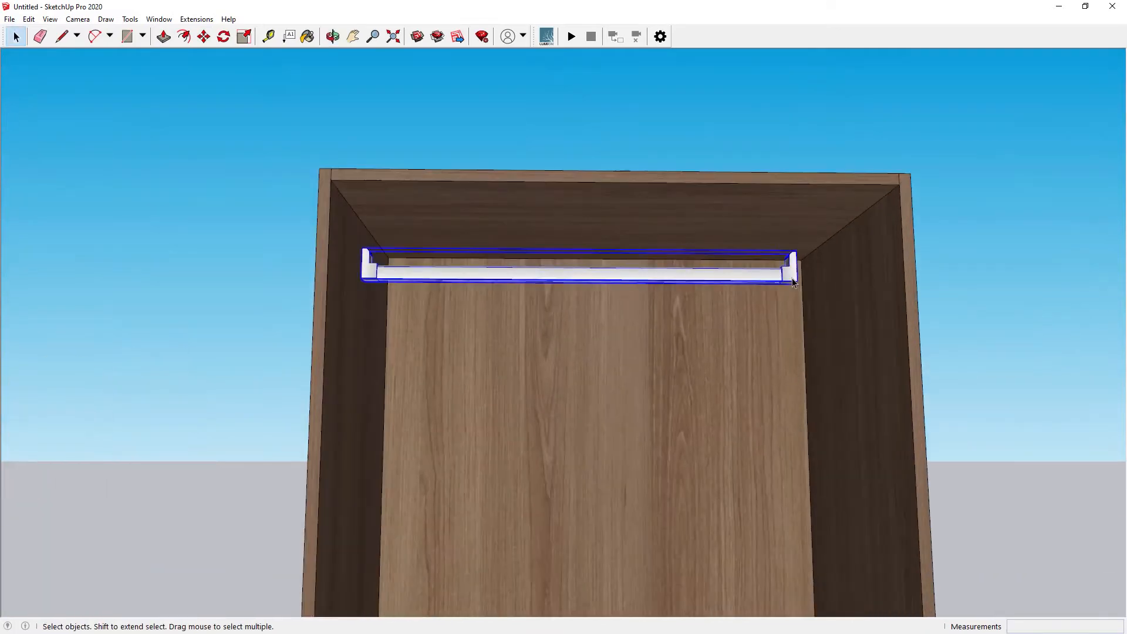
scroll(794, 278, "up", 2)
double_click(792, 281)
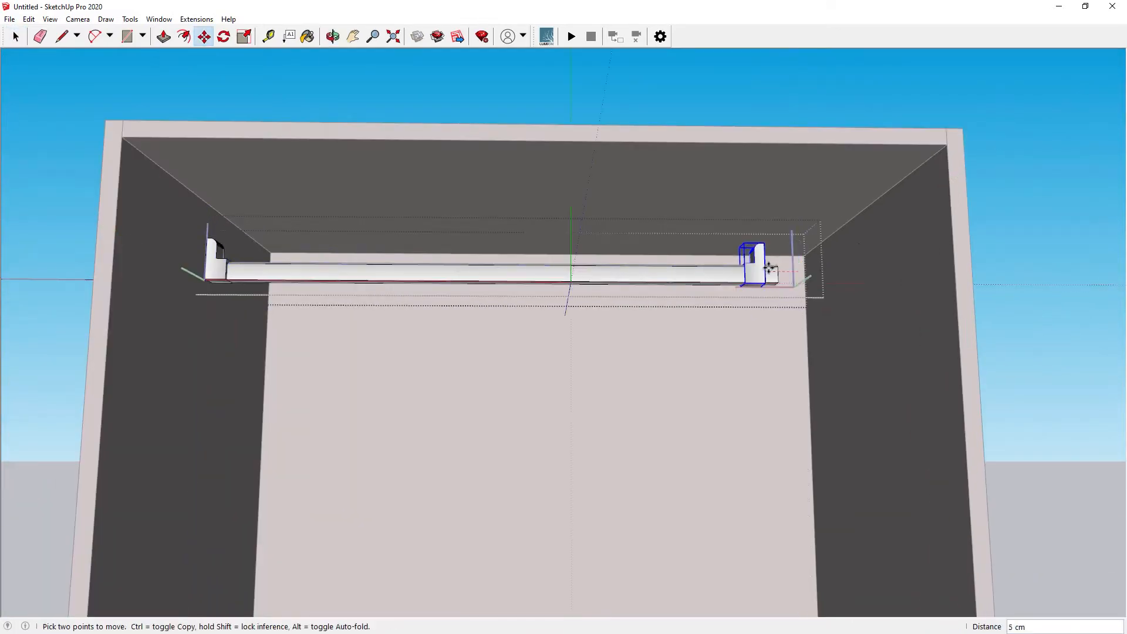
left_click(763, 275)
key("m")
scroll(778, 282, "up", 2)
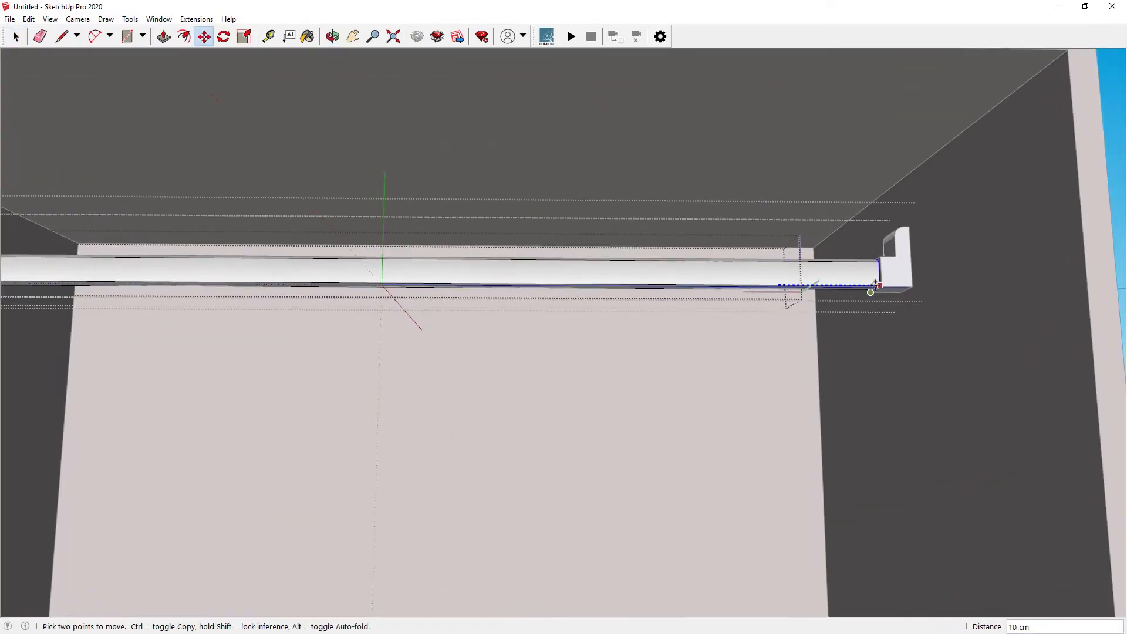
left_click(876, 285)
key("space")
scroll(876, 288, "down", 5)
left_click(877, 290)
left_click(877, 290)
- Show the library files as large icons and import the Camisas+1 clothes into the cabinet's upper compartment
middle_click_drag(669, 193, 593, 305)
scroll(614, 249, "down", 6)
left_click(9, 19)
left_click(66, 198)
left_click(507, 77)
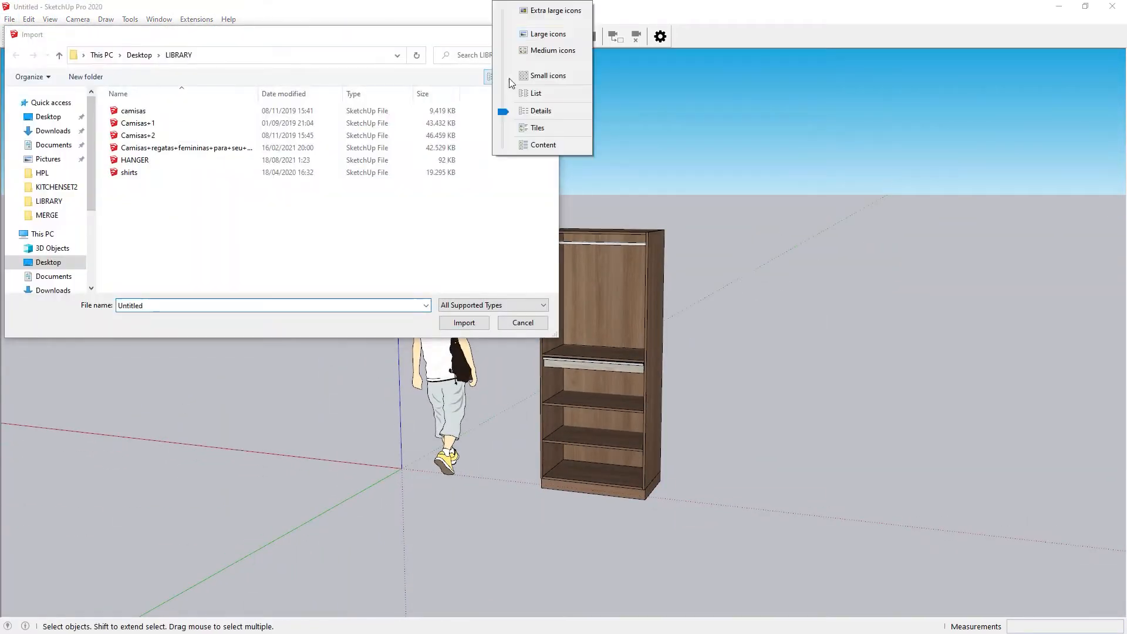
left_click(545, 34)
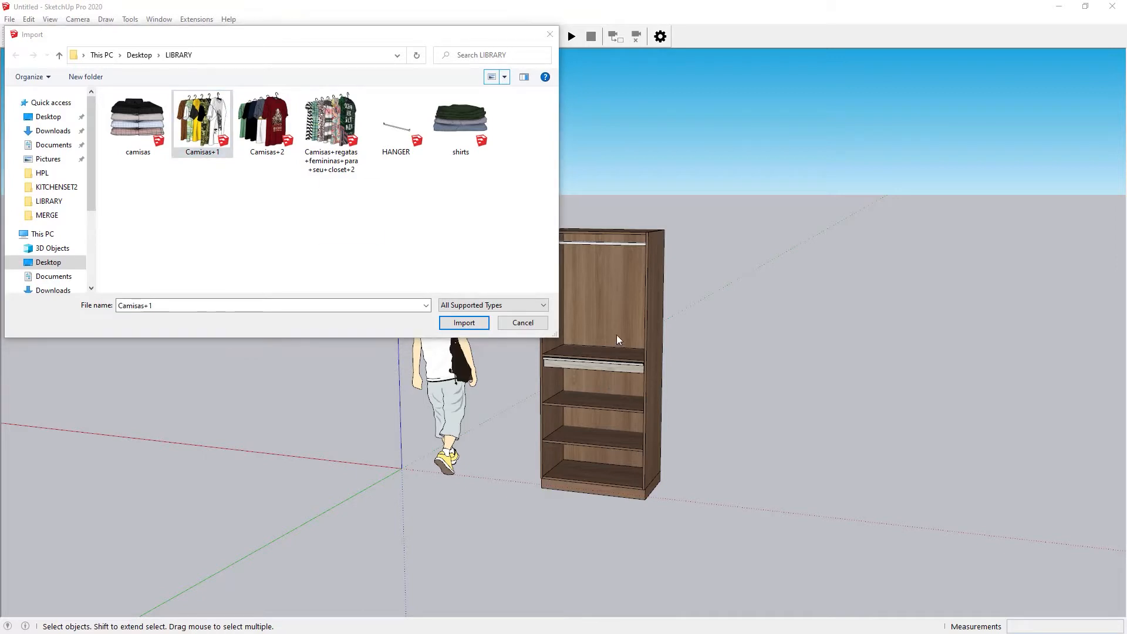
left_click(522, 323)
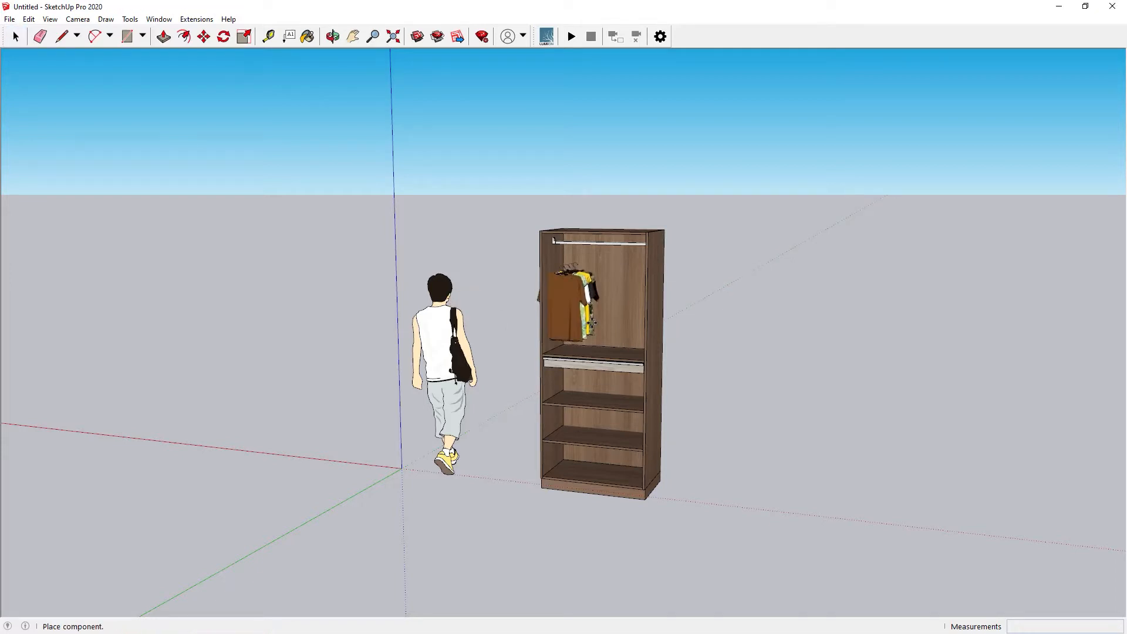
- Rotate the imported clothes 90 degrees about the vertical axis
middle_click_drag(603, 285, 603, 369)
key("space")
left_click(575, 331)
key("q")
left_click(595, 376)
type("90")
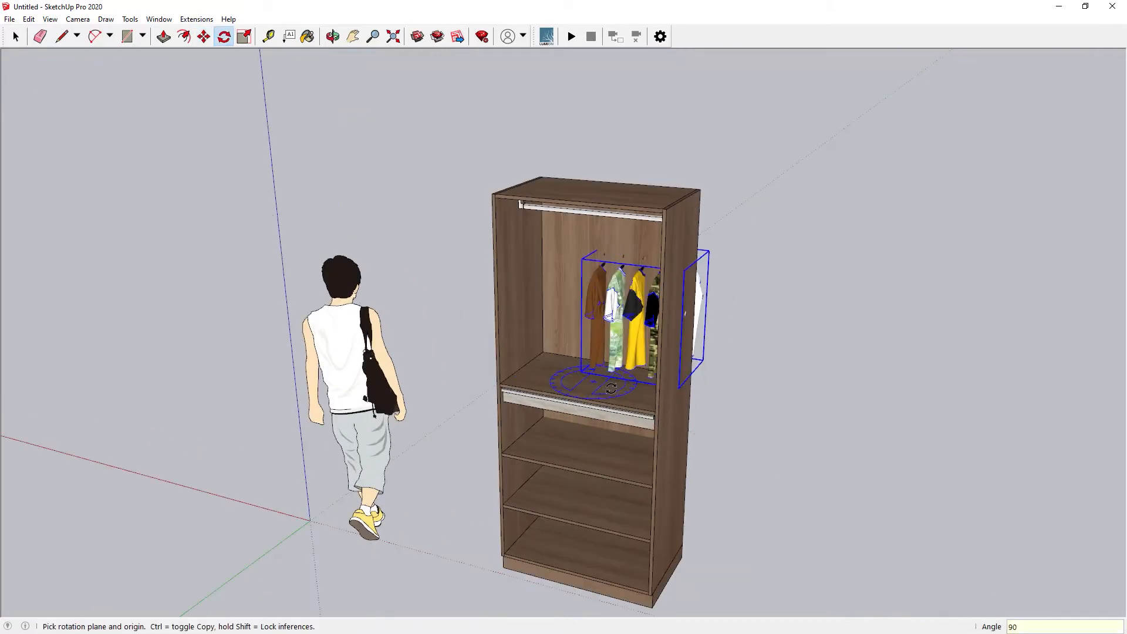
- Move the hanging clothes by a hanger hook up to the hanging rod
scroll(592, 373, "up", 3)
key("m")
left_click(522, 384)
middle_click_drag(528, 381, 540, 275)
scroll(624, 198, "up", 5)
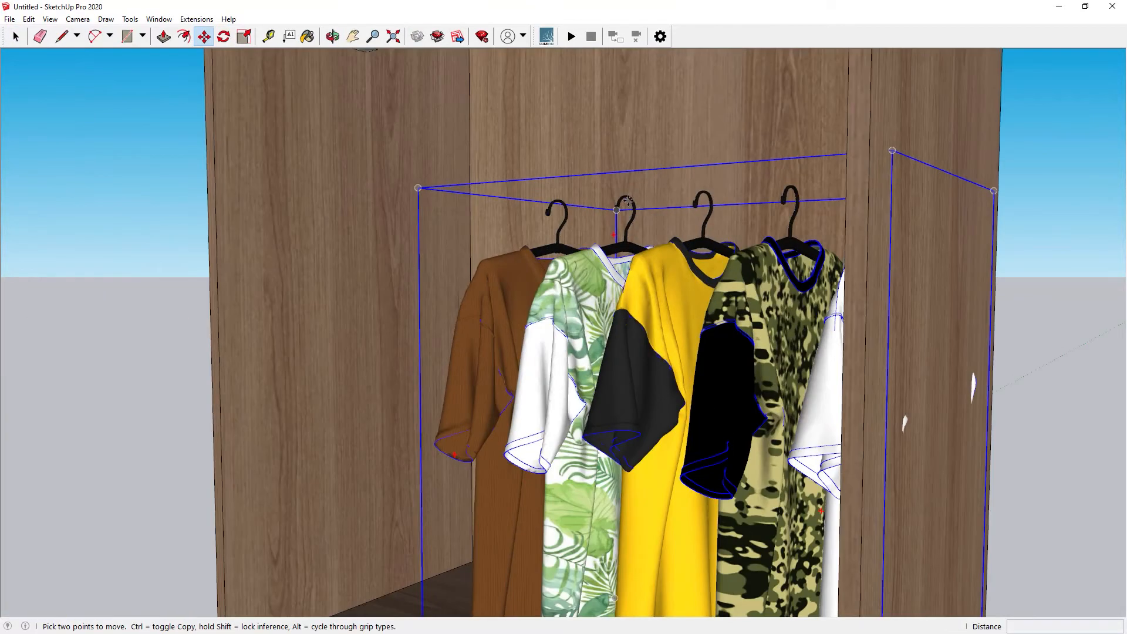
left_click(626, 198)
scroll(610, 194, "down", 4)
scroll(540, 136, "down", 6)
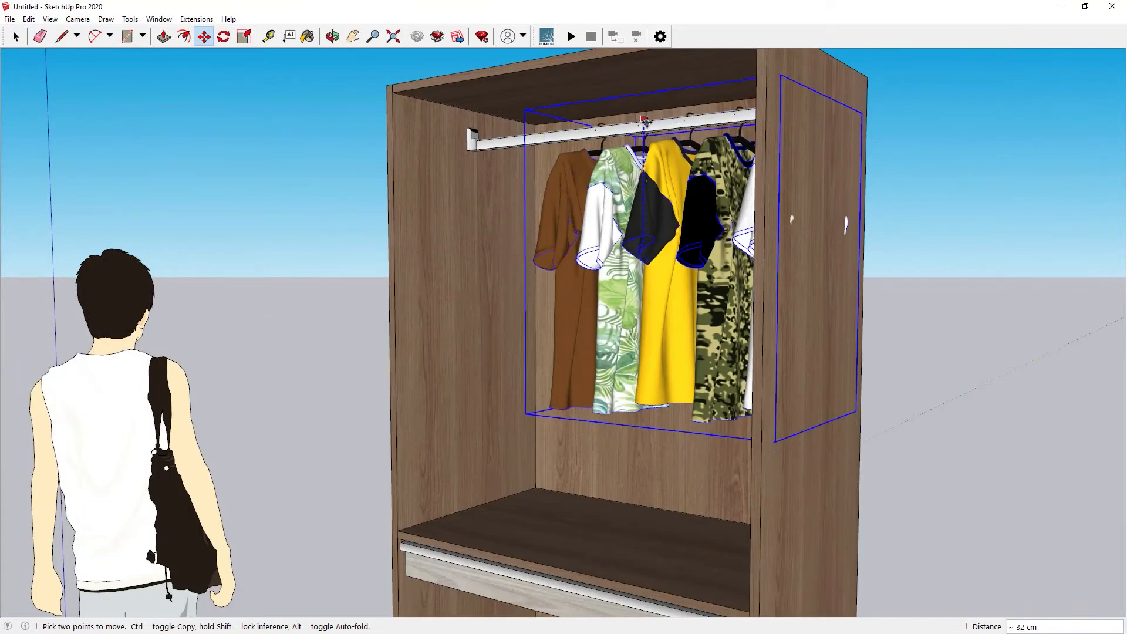
- Shift the clothes in depth so the hooks loop over the rod, and slide them along it to the compartment's middle
middle_click_drag(525, 180, 469, 203)
scroll(558, 144, "up", 5)
left_click(479, 192)
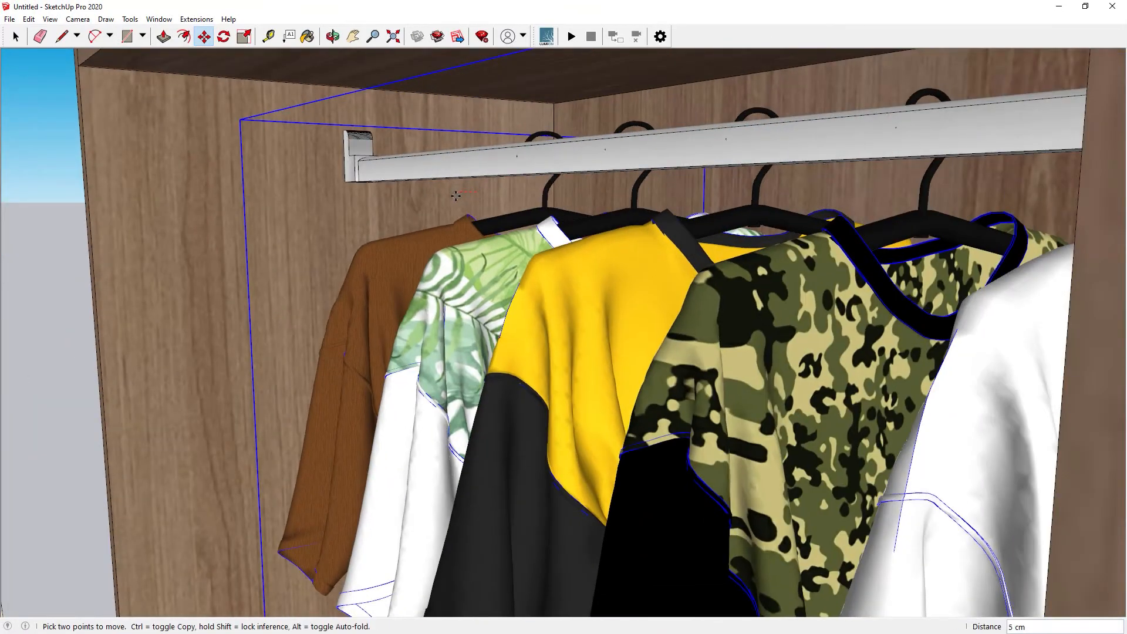
scroll(444, 199, "down", 4)
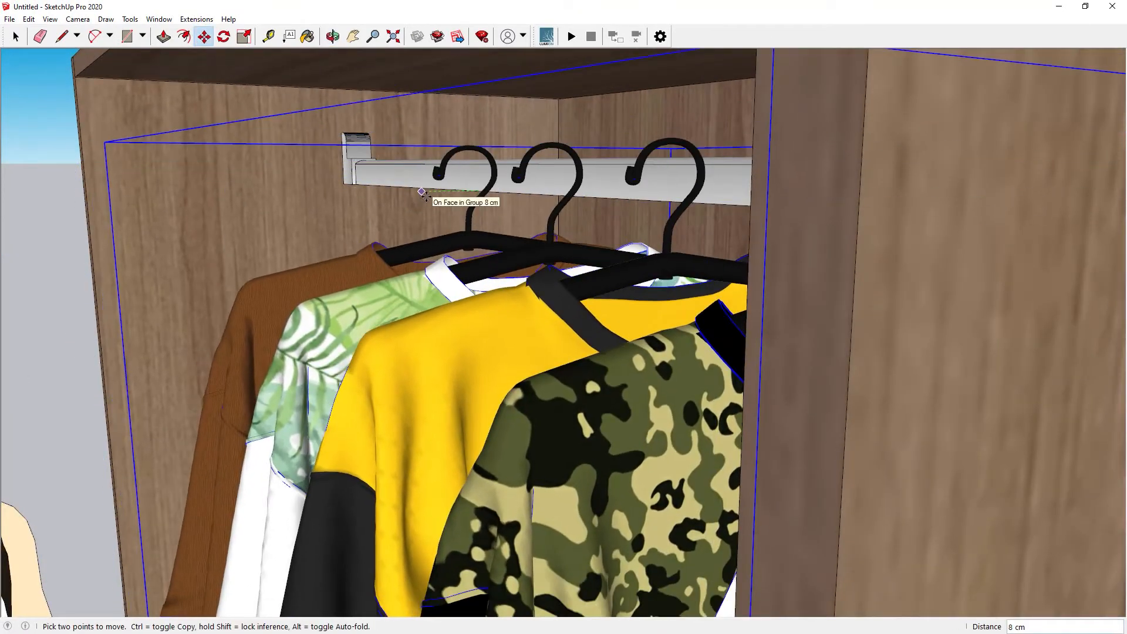
scroll(444, 199, "up", 6)
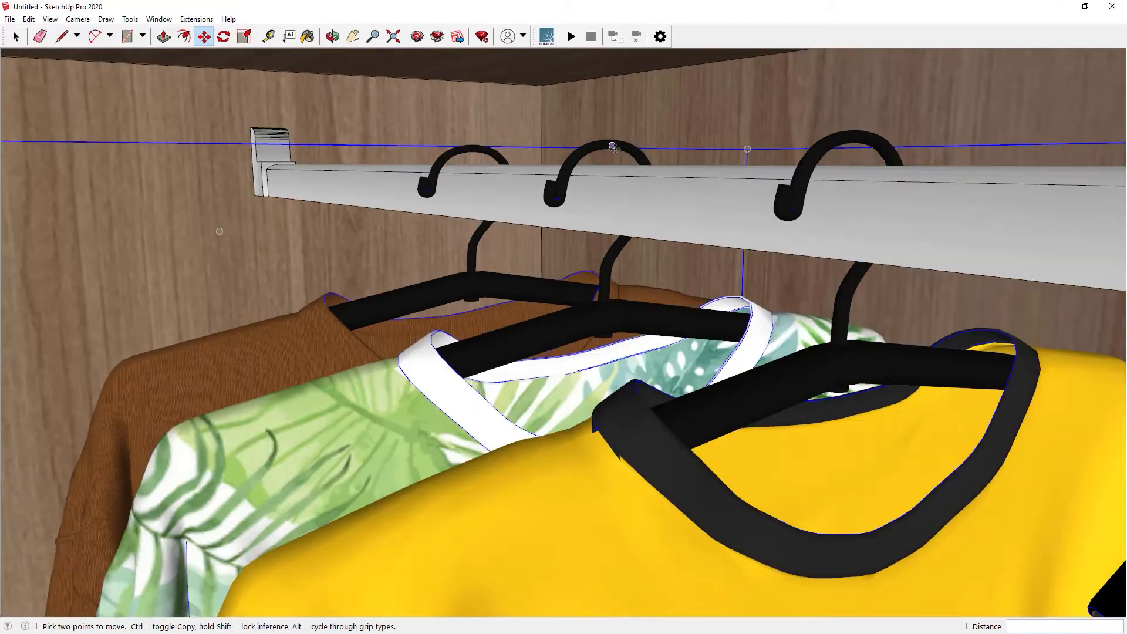
scroll(613, 124, "down", 10)
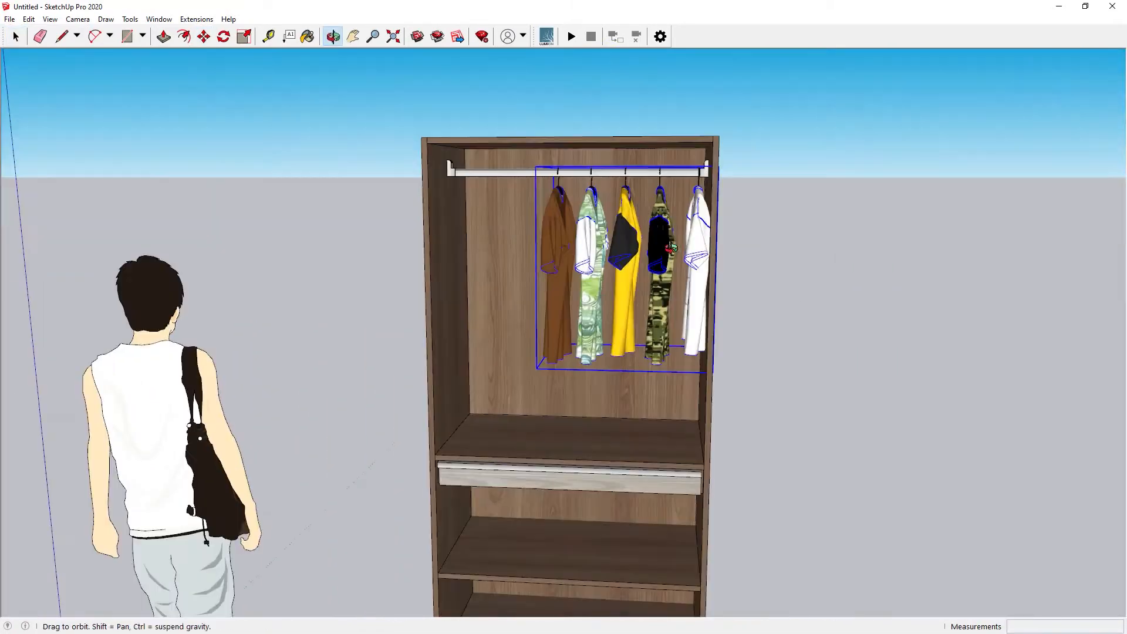
left_click(594, 373)
key("space")
- Import the shirts model and place the folded stack on the shelf below the drawer
middle_click_drag(594, 373, 691, 410)
scroll(626, 343, "down", 3)
left_click(10, 19)
left_click(42, 198)
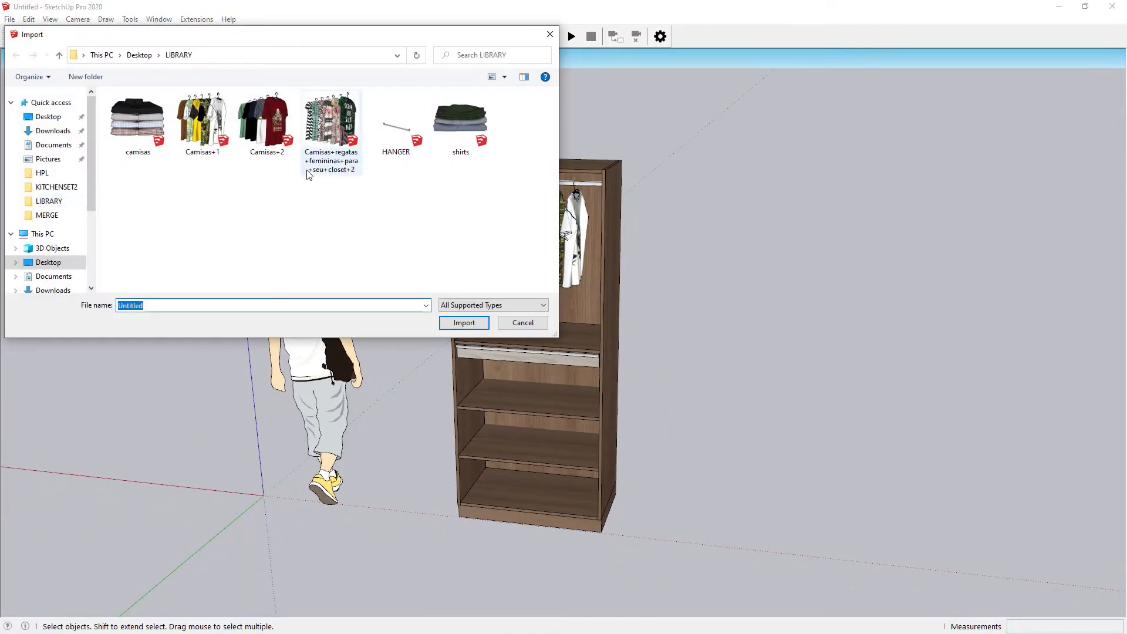
double_click(448, 138)
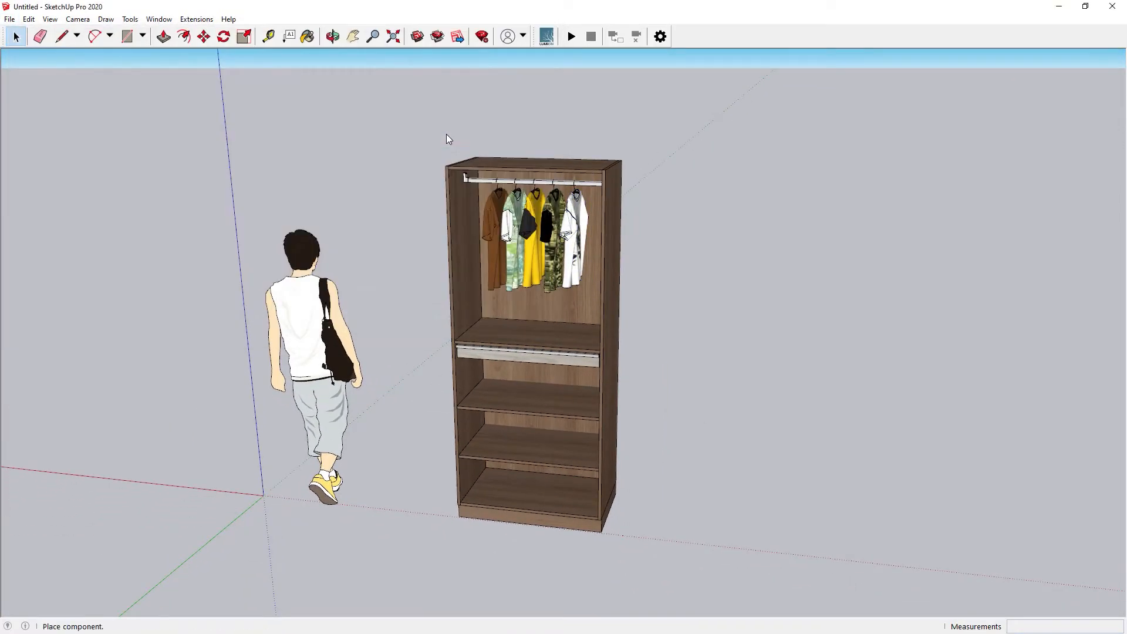
left_click(469, 384)
- Rotate the folded shirts 180 degrees about the vertical axis
scroll(470, 384, "up", 5)
key("q")
left_click(559, 408)
left_click(597, 405)
type("180")
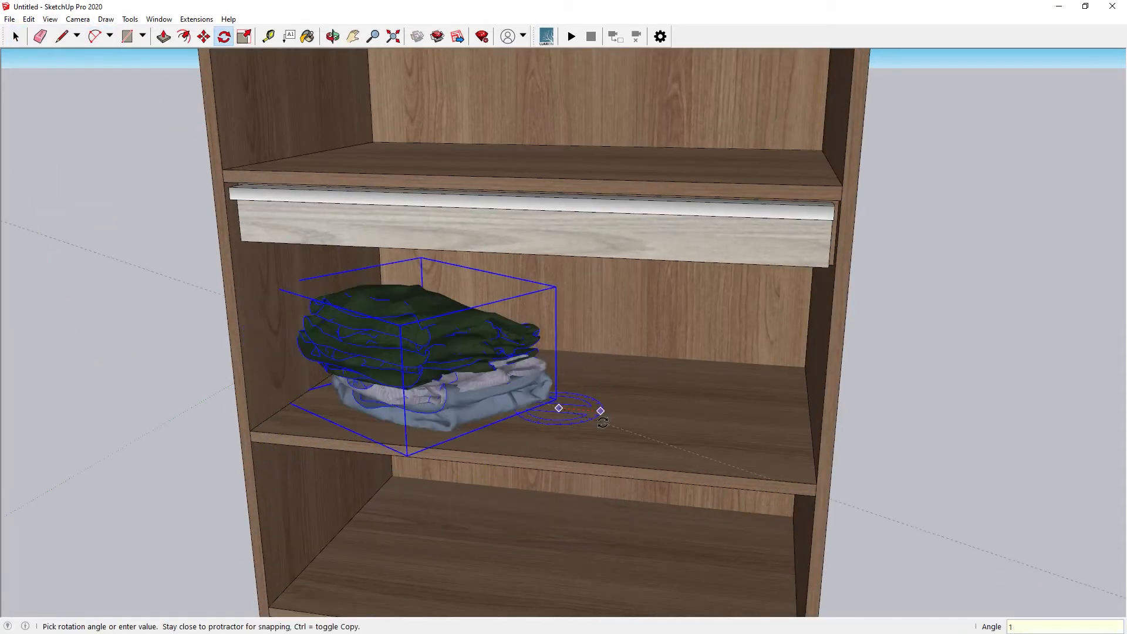
key("Return")
key("space")
- Move the folded shirts to the left half of the shelf and about 14 cm forward toward its front edge
key("m")
left_click(637, 420)
left_click(385, 392)
middle_click_drag(505, 369, 484, 392)
left_click(528, 406)
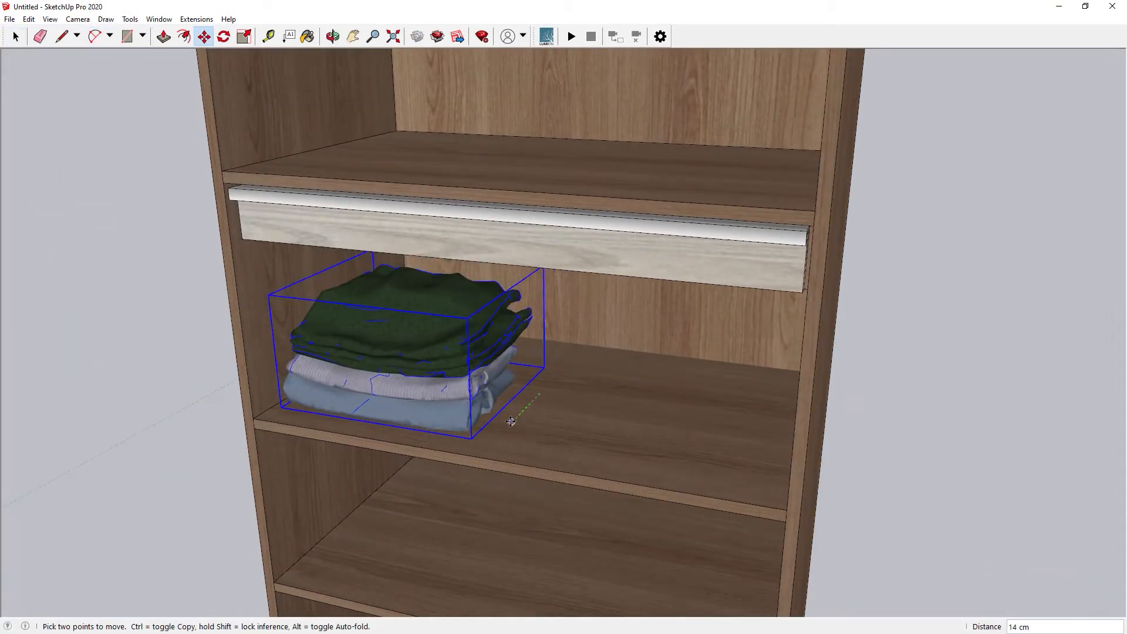
left_click(508, 423)
scroll(547, 386, "down", 2)
- Copy the folded shirts sideways to the right half of the same shelf
middle_click_drag(548, 378, 587, 356)
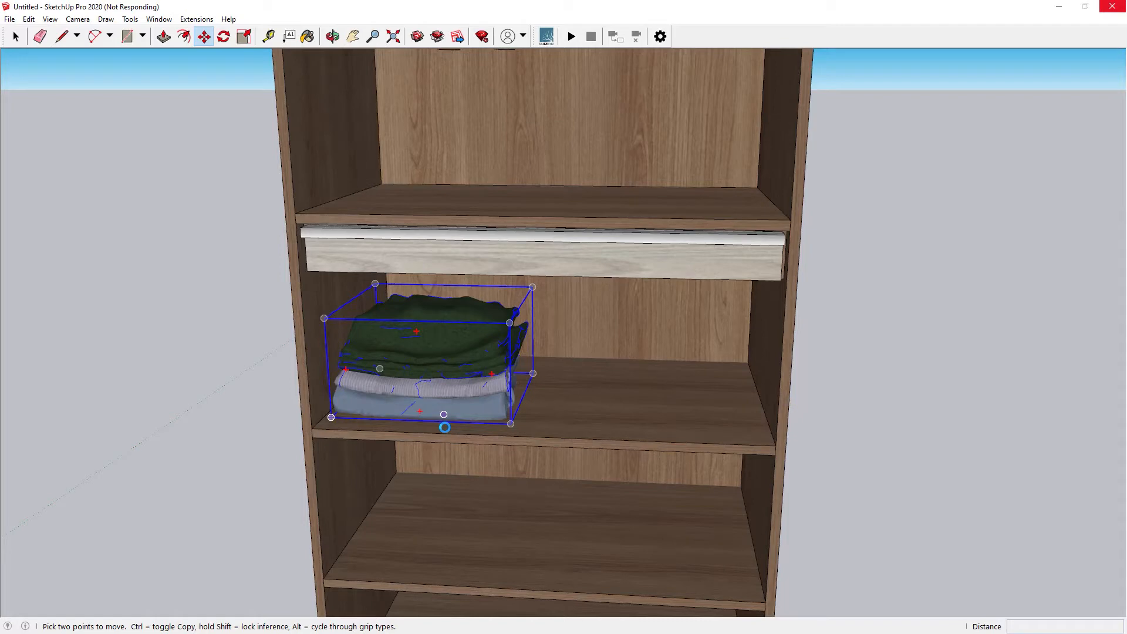
left_click(445, 427)
key("ctrl")
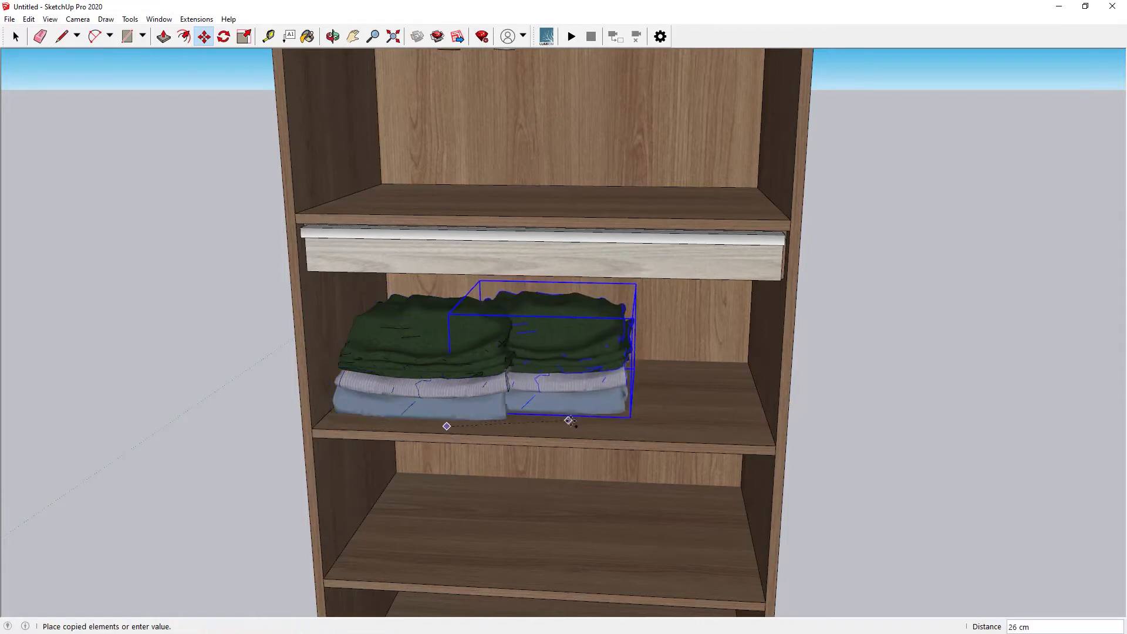
left_click(669, 430)
- Select both shirt stacks and scale them down together to about 0.9
key("space")
left_click(490, 390, "shift")
key("s")
left_click(741, 329)
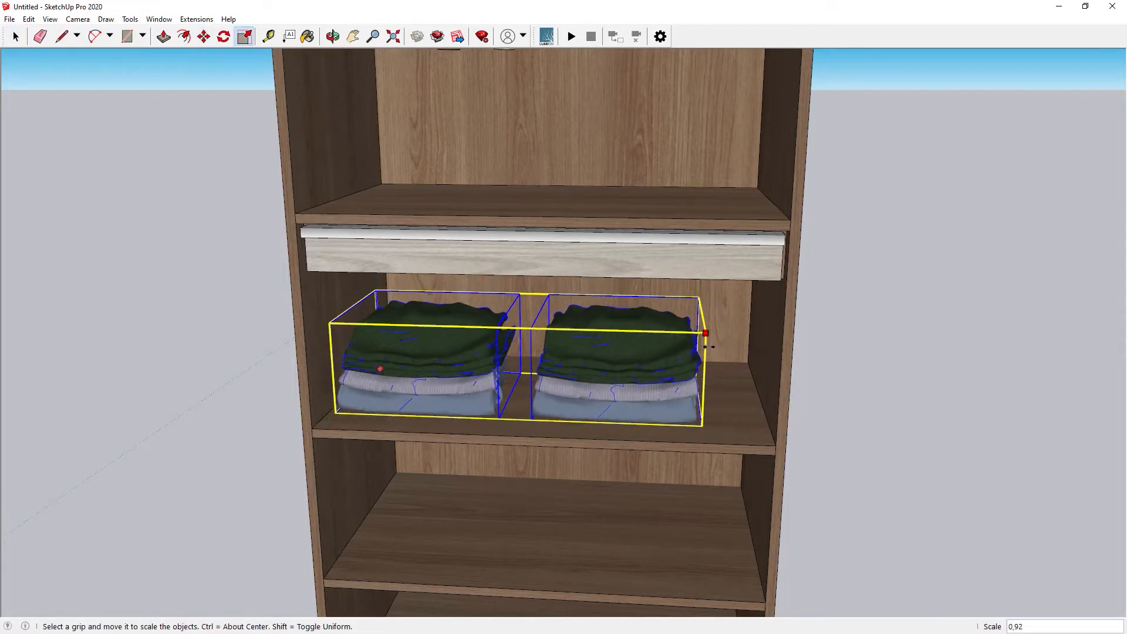
left_click(699, 330)
- Move both shirt stacks sideways to centre them on the shelf
scroll(511, 421, "up", 3)
key("m")
scroll(532, 421, "down", 3)
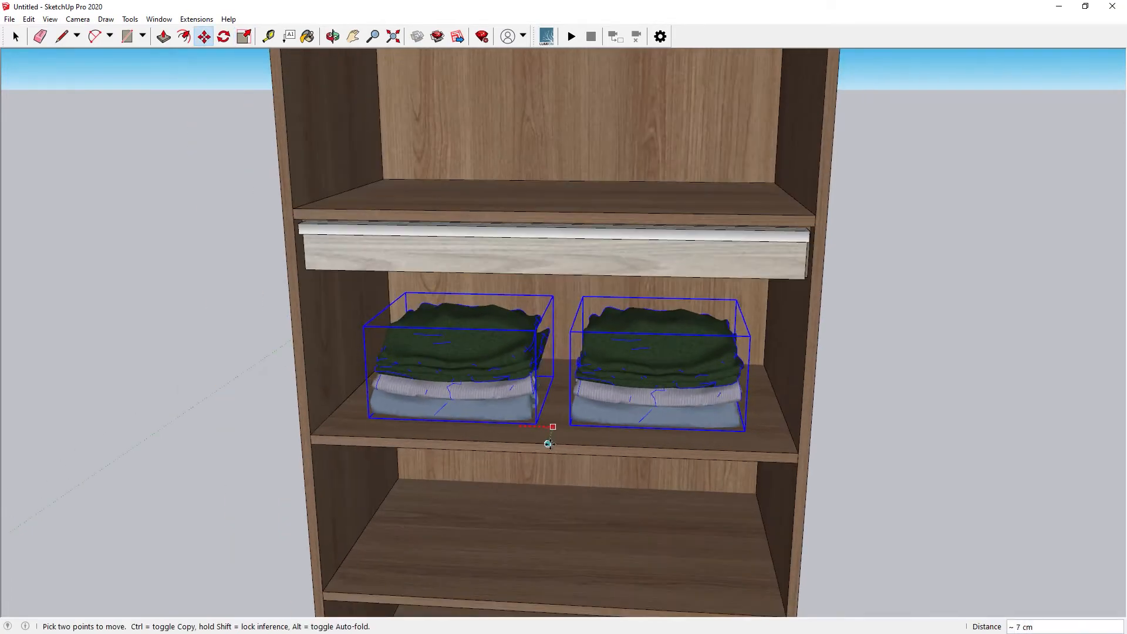
- Copy both shirt stacks straight down about 71 cm onto the cabinet's bottom panel
middle_click_drag(548, 433, 513, 513)
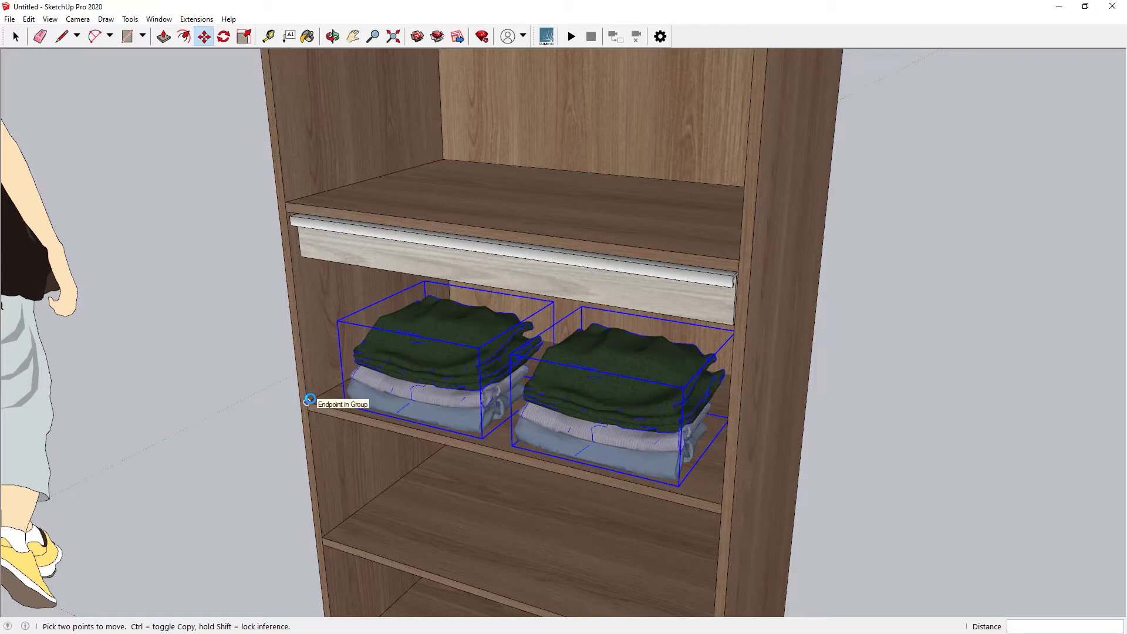
left_click(307, 402)
key("ctrl")
scroll(322, 537, "down", 1)
middle_click_drag(323, 545, 360, 367, "shift")
left_click(364, 463)
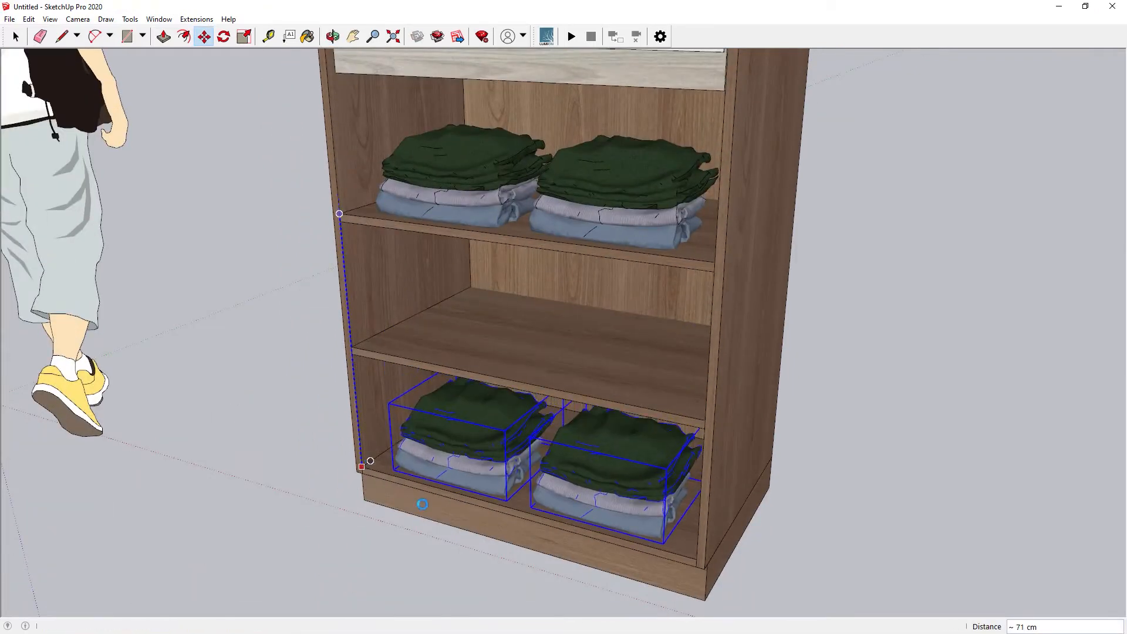
- Import the model of folded button-up shirts and place it on the empty middle shelf
scroll(476, 520, "down", 5)
middle_click_drag(570, 466, 579, 490)
scroll(578, 490, "down", 1)
left_click(611, 510)
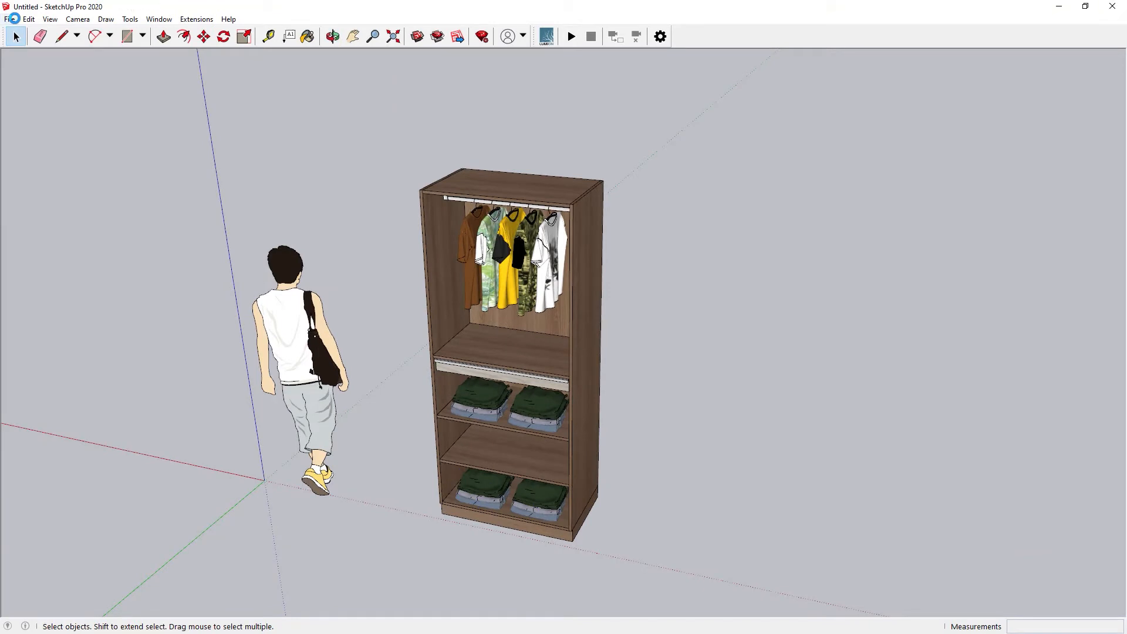
left_click(13, 19)
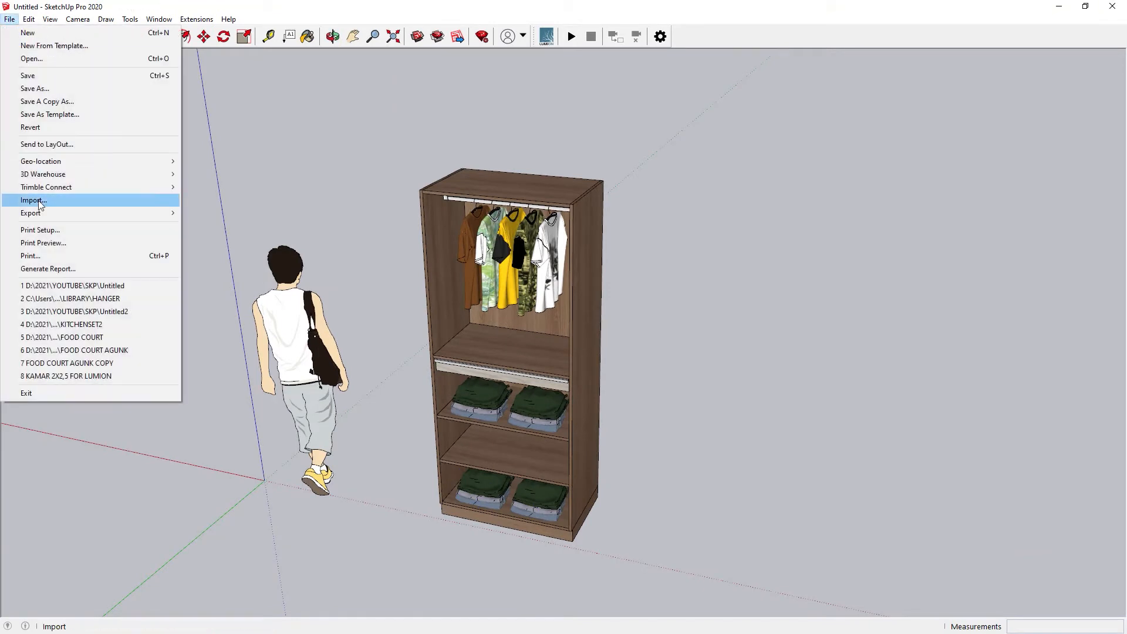
left_click(44, 199)
double_click(153, 128)
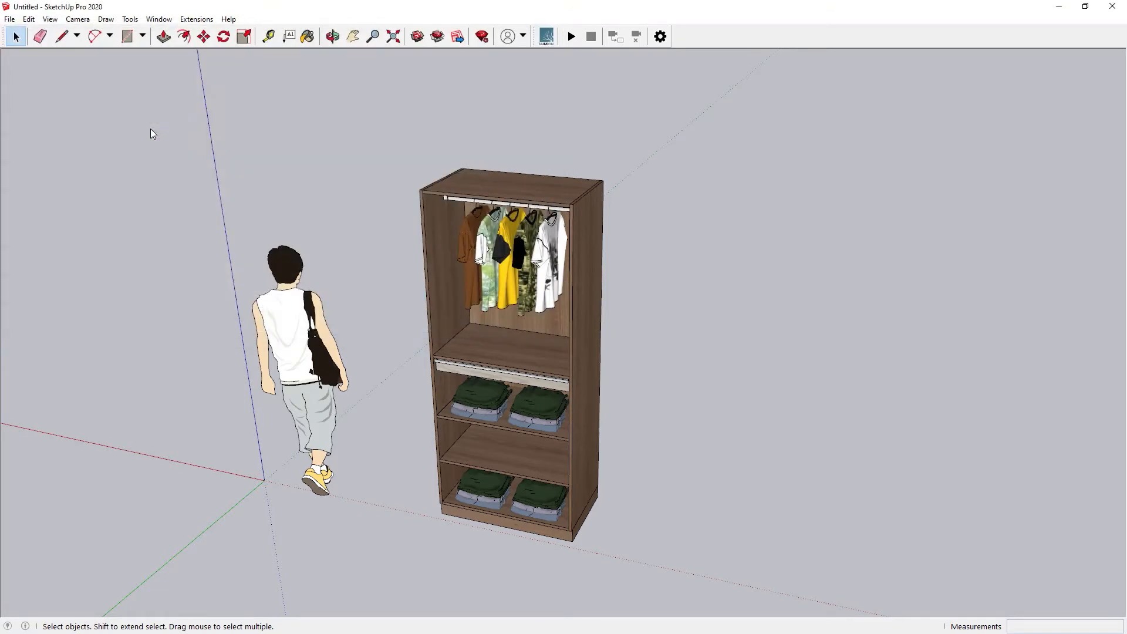
scroll(501, 451, "up", 1)
left_click(506, 452)
- Rotate the new shirt stack 180 degrees on the shelf and switch to the back view
scroll(508, 453, "up", 8)
key("q")
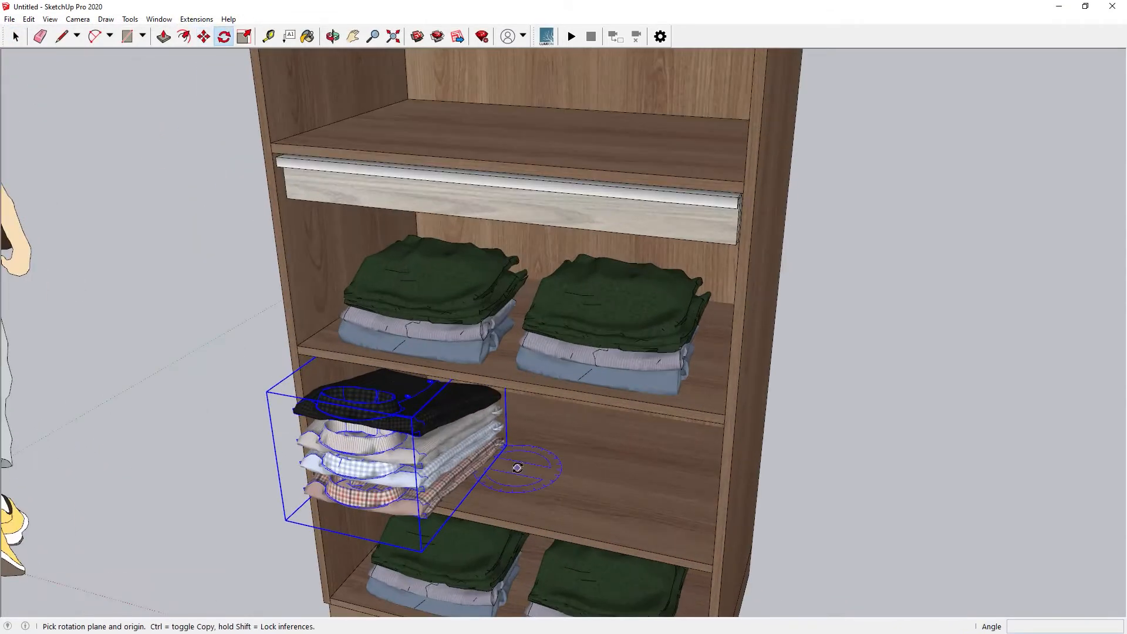
left_click(517, 468)
left_click(547, 461)
type("180")
key("Return")
key("space")
key("F5")
- Scale the button-up shirt stack down uniformly to about 0.85
key("s")
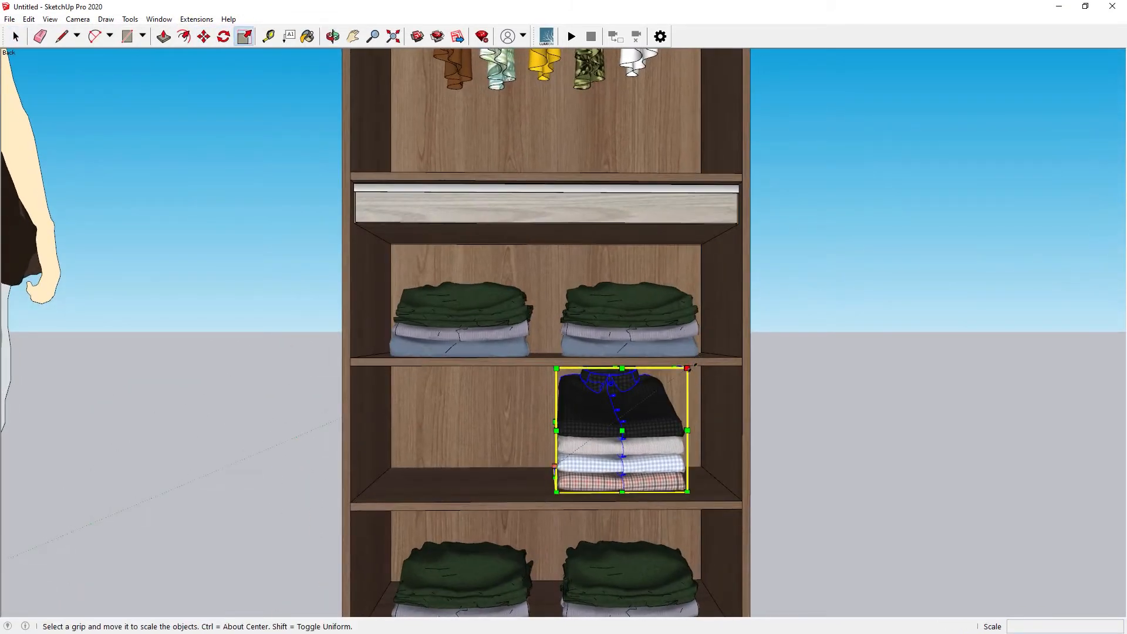
left_click(689, 368)
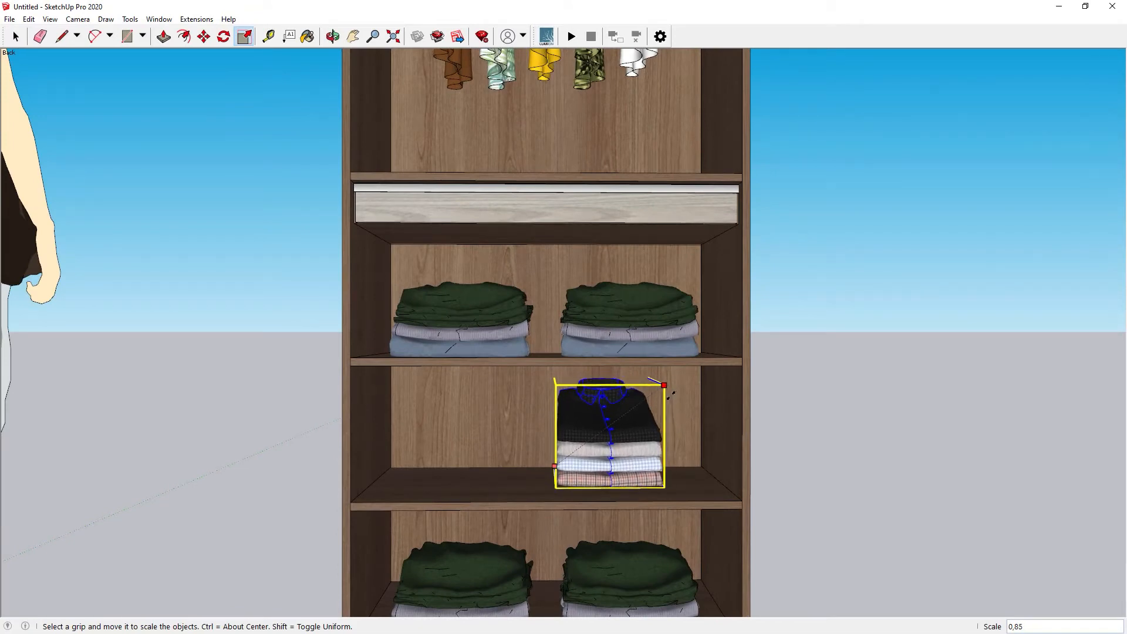
left_click(668, 392)
- Seat the button-up shirt stack on the middle shelf and move it about 37 cm sideways to the shelf's left half
middle_click_drag(665, 397, 597, 463)
scroll(597, 470, "up", 2)
key("m")
left_click(595, 478)
left_click(554, 518)
left_click(578, 508)
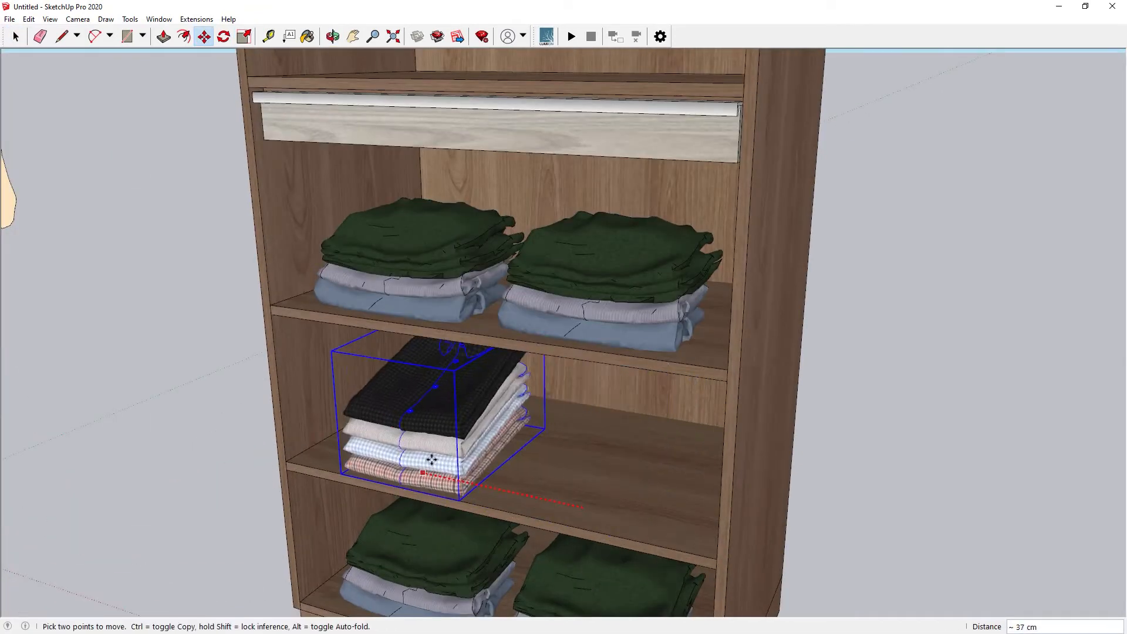
left_click(422, 457)
middle_click_drag(428, 456, 516, 470)
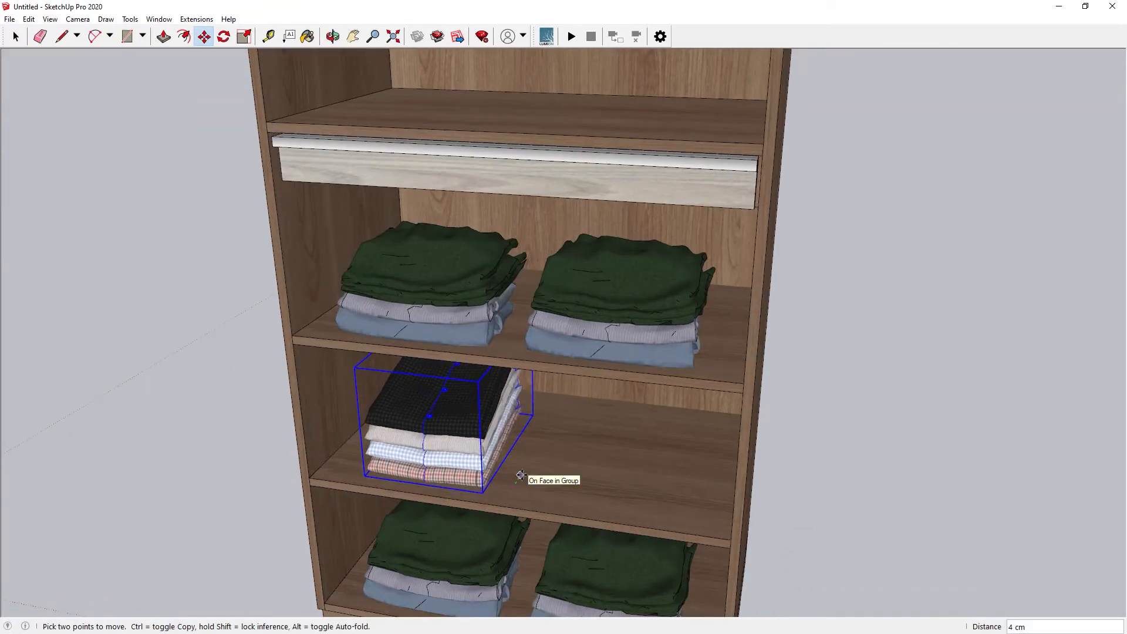
- Copy the button-up shirt stack sideways to the right half of the middle shelf
scroll(500, 478, "up", 1)
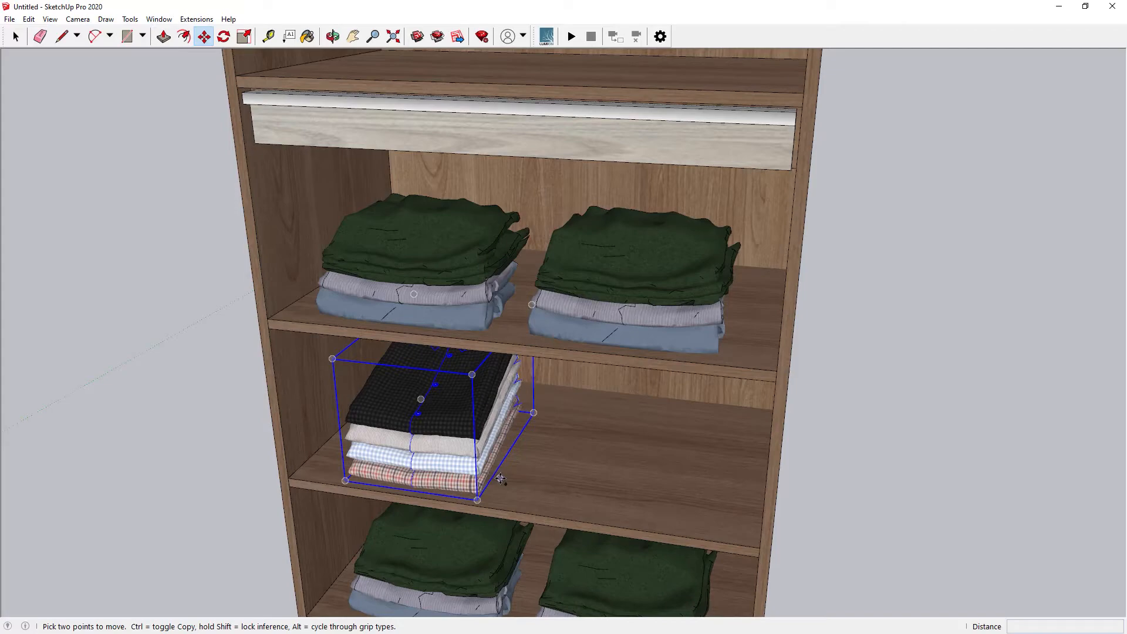
key("ctrl")
left_click(500, 478)
left_click(674, 495)
middle_click_drag(670, 494, 719, 491)
key("space")
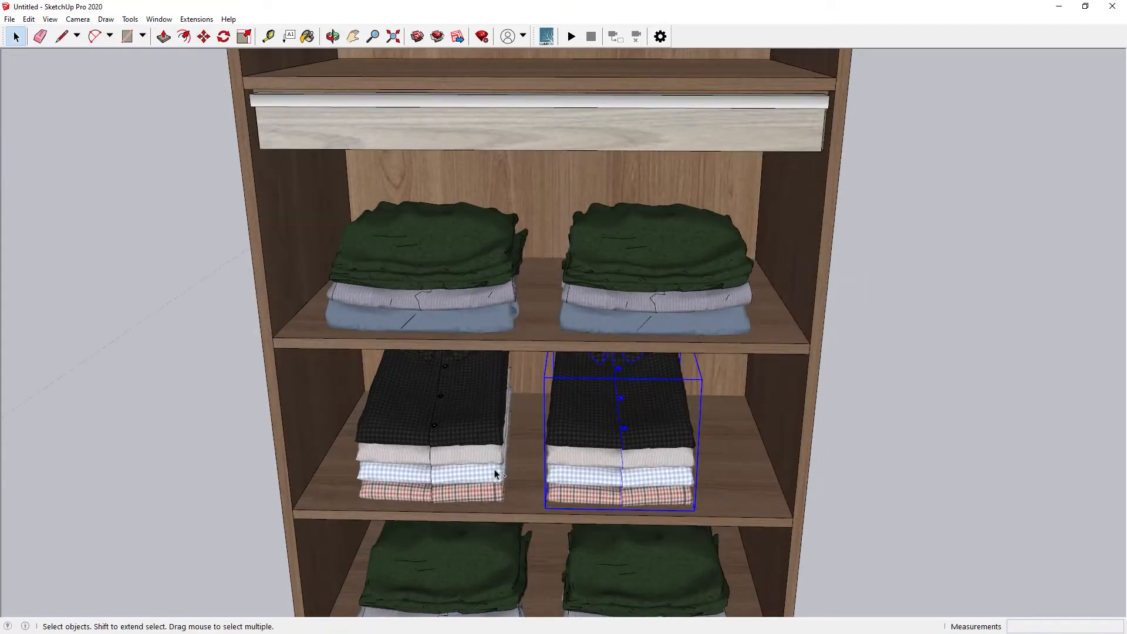
- Move both button-up shirt stacks sideways together to centre them on the middle shelf
left_click(494, 475, "ctrl")
key("m")
left_click(524, 505)
left_click(538, 509)
key("space")
- Scale the hung clothes up uniformly to about 1.08
scroll(555, 431, "down", 4)
middle_click_drag(555, 431, 413, 322)
scroll(708, 405, "down", 3)
left_click(555, 291)
key("s")
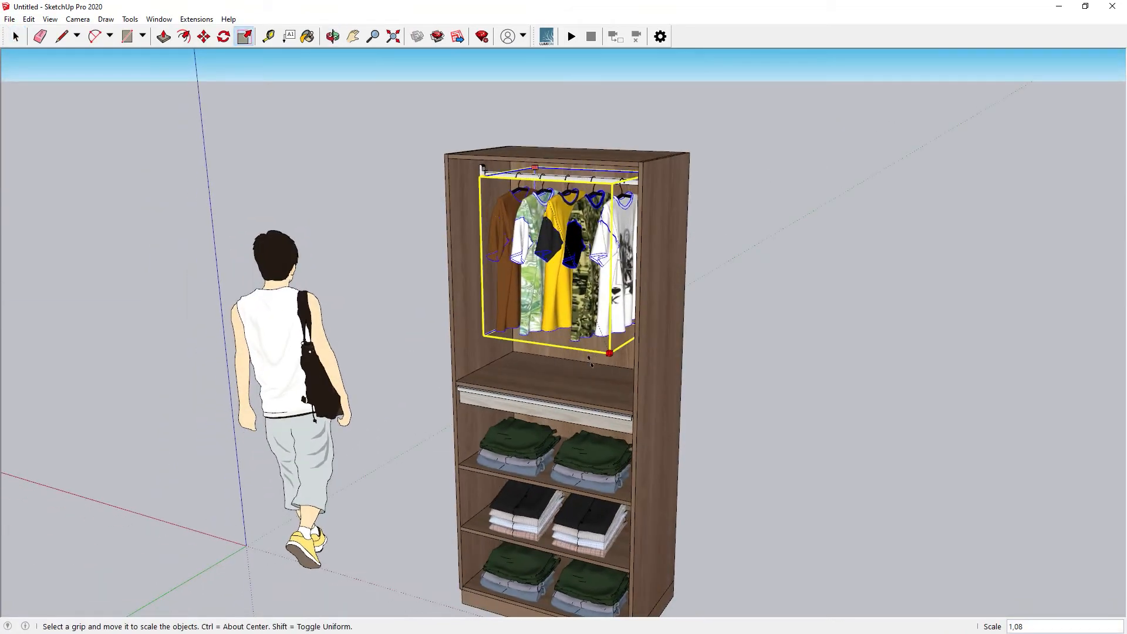
middle_click_drag(592, 364, 671, 252)
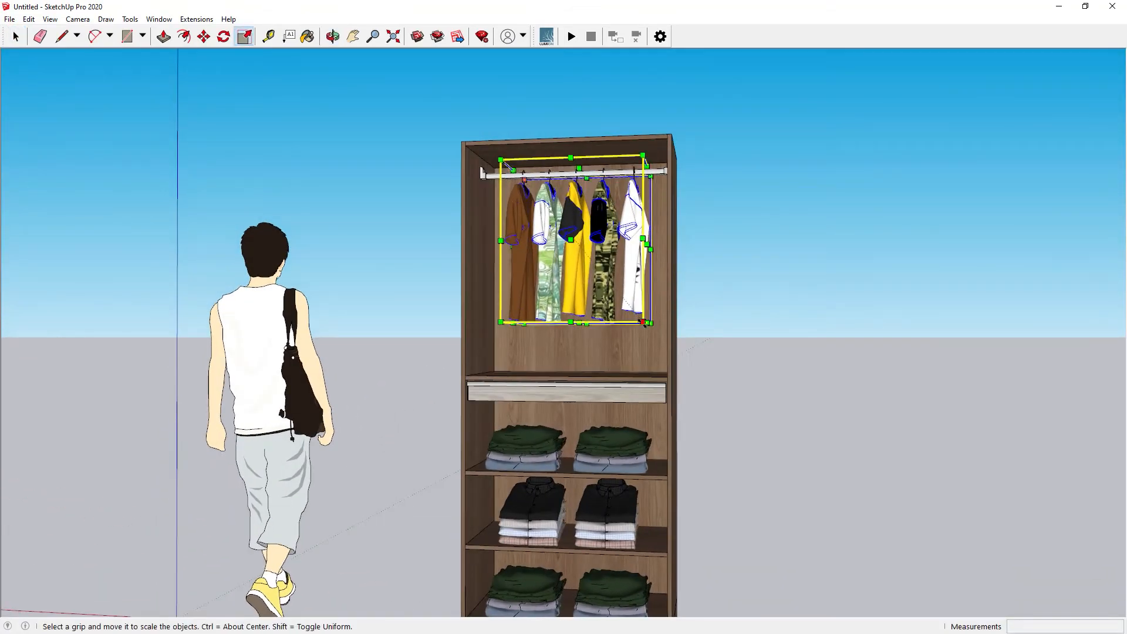
left_click_drag(644, 323, 647, 325)
middle_click_drag(647, 325, 564, 364)
- Move the hung clothes about 4 cm along the cabinet's depth so the hangers hook over the rod
key("space")
scroll(563, 293, "up", 4)
scroll(505, 293, "up", 2)
key("m")
left_click(370, 215)
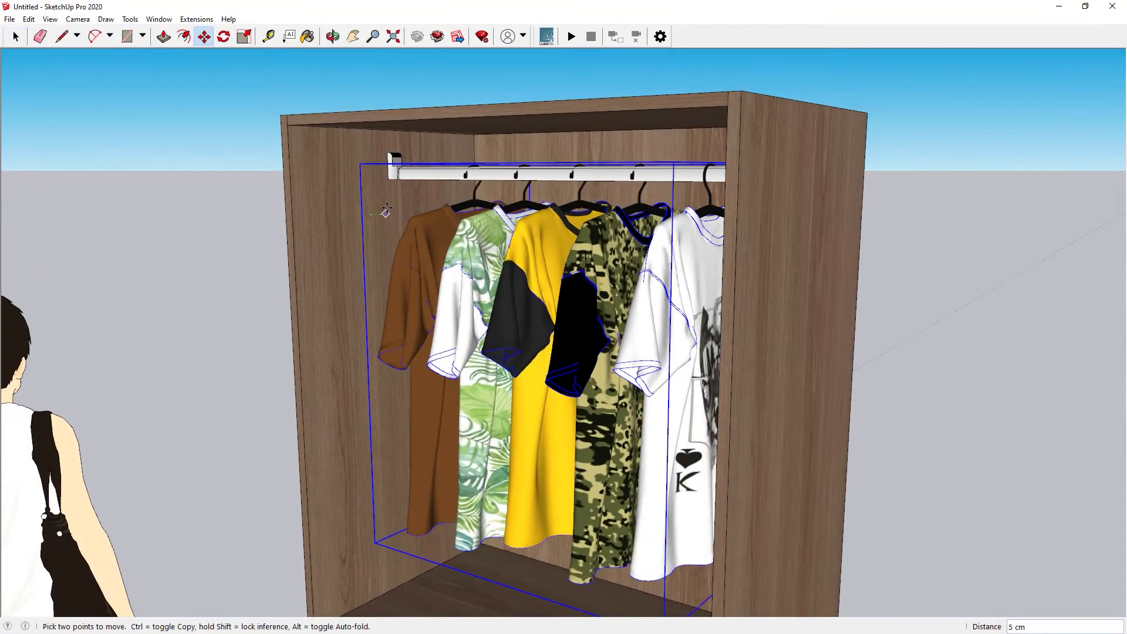
scroll(382, 215, "up", 4)
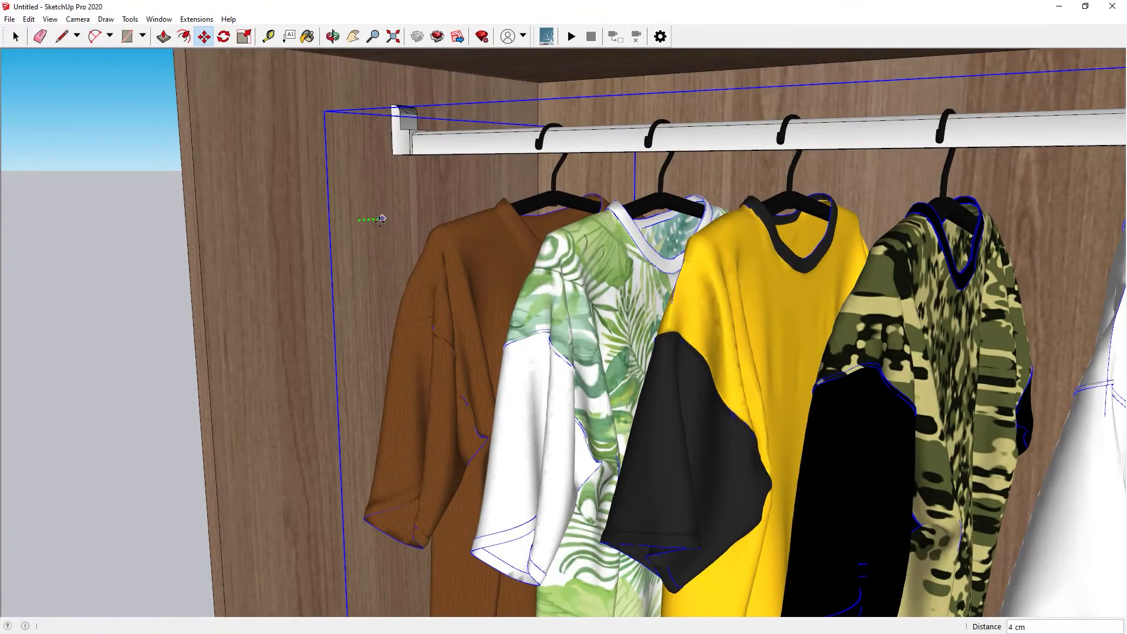
left_click(382, 217)
scroll(382, 218, "down", 4)
- Move the hung clothes along the rod to centre them between the cabinet sides
middle_click_drag(381, 217, 618, 197)
scroll(618, 198, "down", 5)
key("space")
left_click(740, 216)
middle_click_drag(728, 229, 699, 226)
left_click(560, 335)
scroll(560, 345, "up", 2)
key("m")
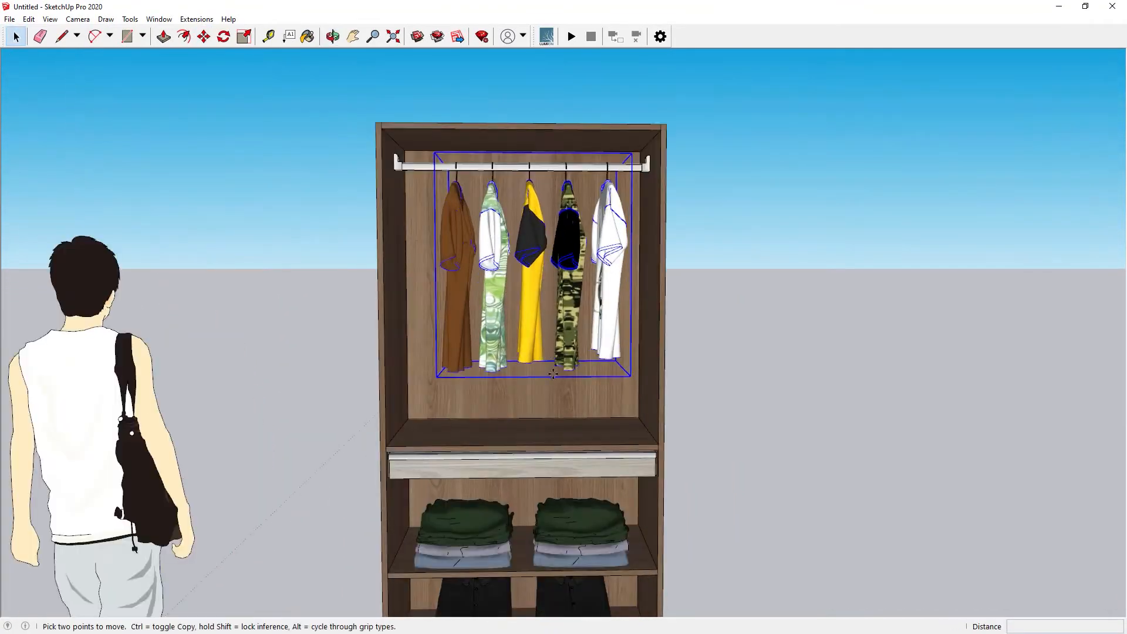
left_click(550, 374)
key("space")
- Unhide all hidden objects to bring back the wardrobe doors
scroll(546, 375, "down", 5)
scroll(164, 58, "down", 2)
left_click(29, 19)
mouse_move(76, 199)
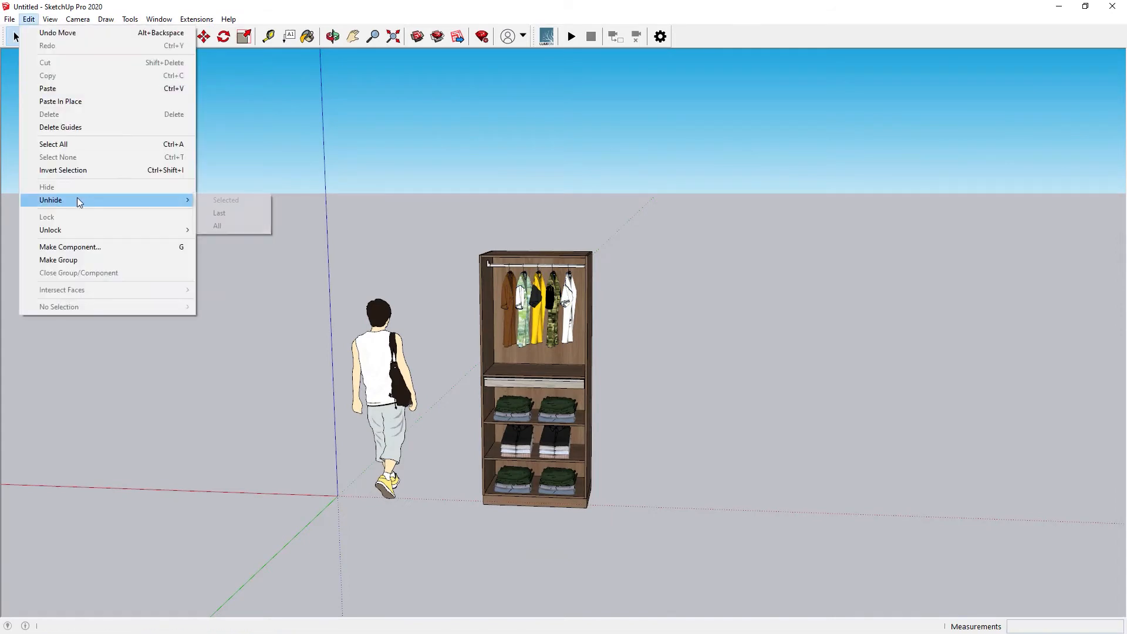
left_click(217, 225)
middle_click_drag(520, 287, 565, 347)
scroll(470, 311, "up", 2)
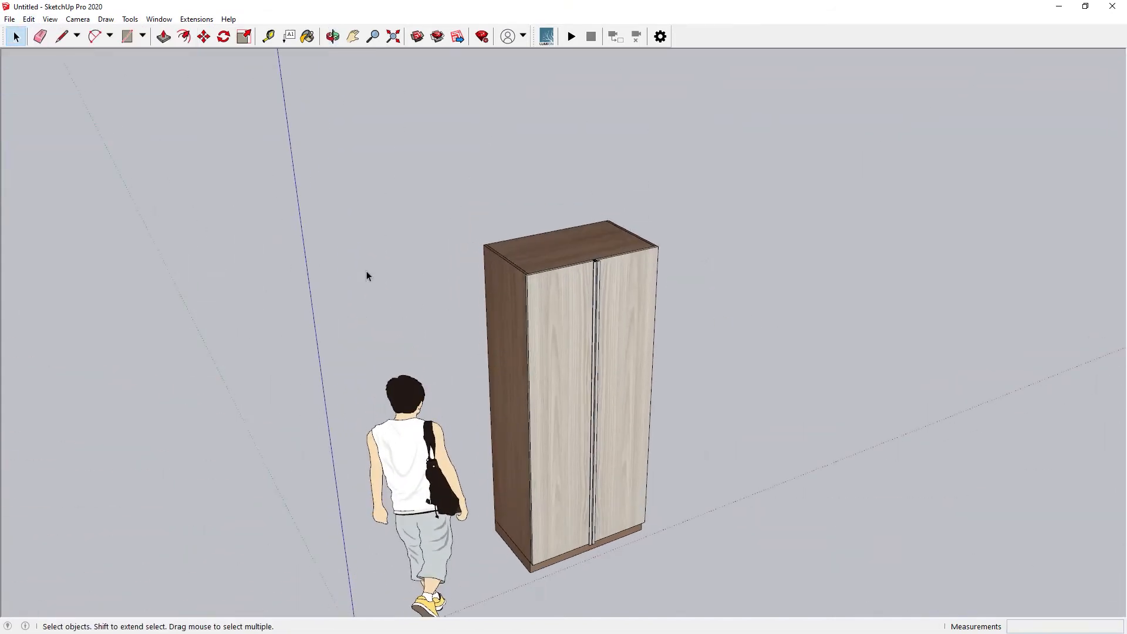
- Dimension the height of the wardrobe's base plinth beside its back corner
left_click(130, 19)
left_click(190, 234)
scroll(473, 529, "up", 2)
left_click(482, 512)
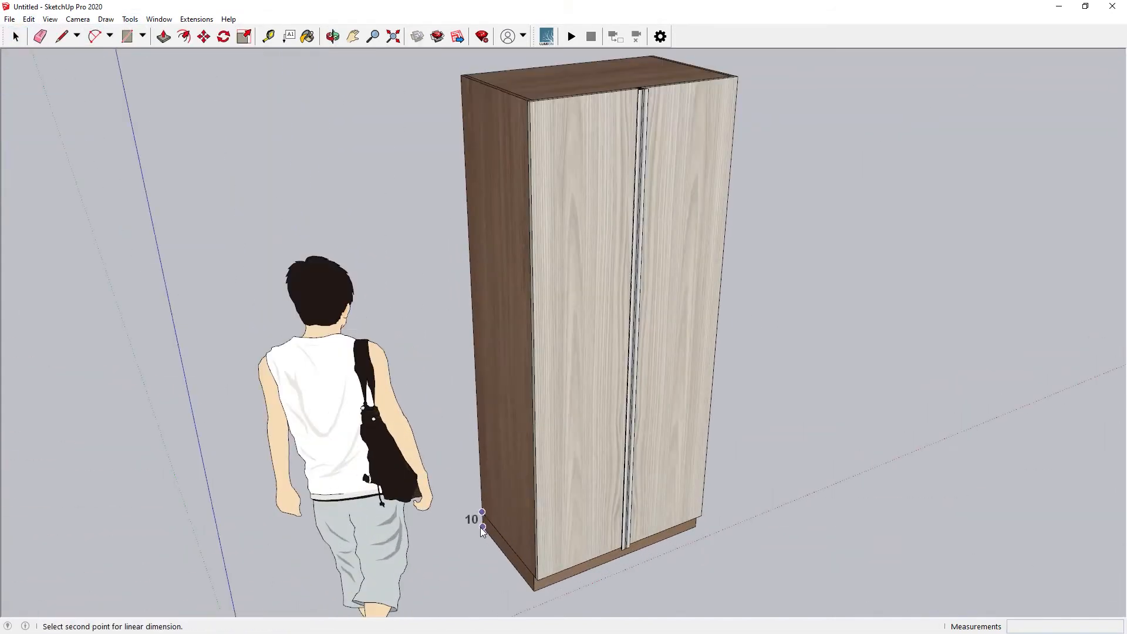
left_click(442, 516)
- Dimension the height of the cabinet body from above the plinth to the top
scroll(484, 497, "down", 1)
left_click(483, 495)
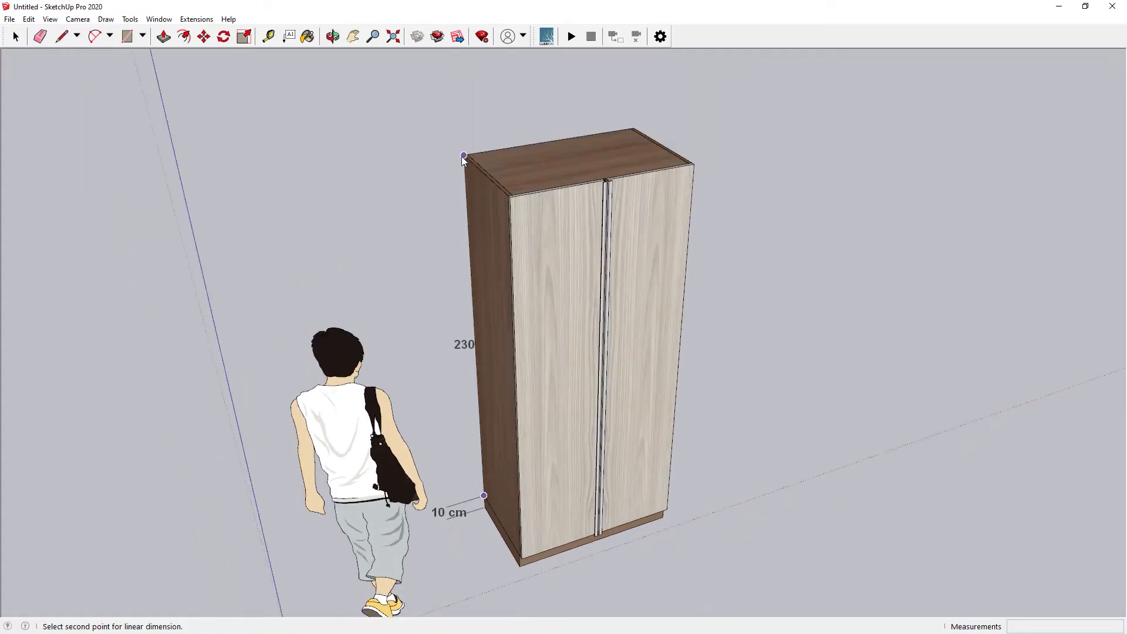
left_click(463, 155)
left_click(419, 177)
middle_click_drag(419, 176, 384, 199)
- Select the wardrobe with its dimensions and move it sideways away from the human figure
scroll(384, 198, "down", 1)
key("space")
left_click_drag(385, 115, 712, 543)
key("m")
left_click(568, 551)
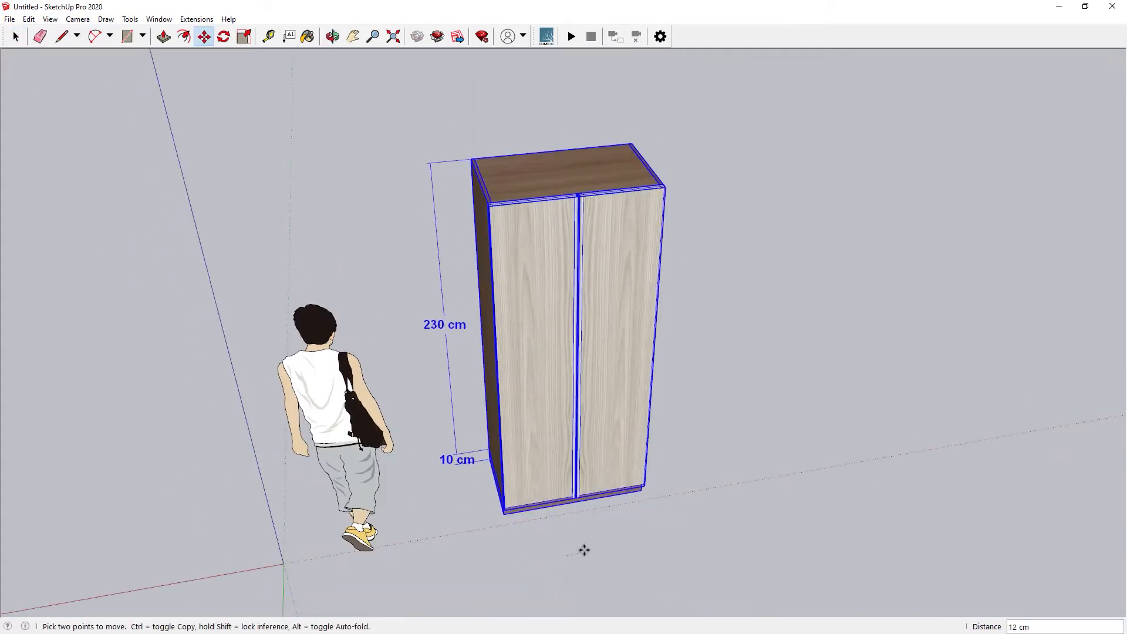
middle_click_drag(584, 548, 436, 535, "shift")
left_click(733, 484)
middle_click_drag(733, 484, 629, 473)
key("space")
left_click(630, 473)
- Dimension the wardrobe's overall height, placing it outside the existing height dimensions
scroll(758, 223, "up", 2)
middle_click_drag(751, 226, 574, 310)
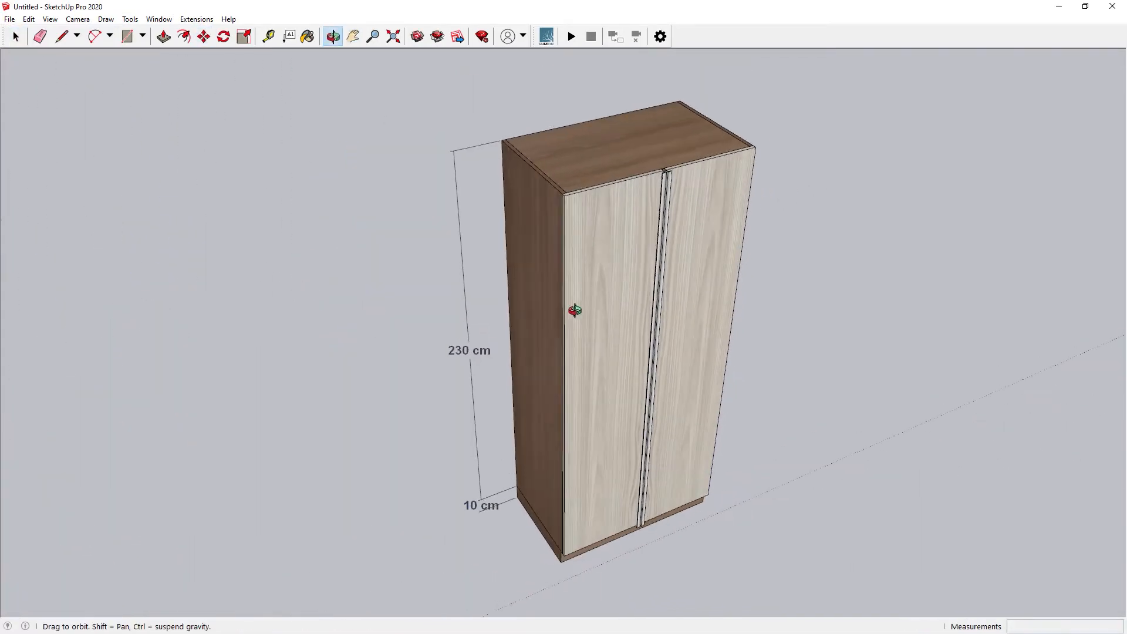
left_click(126, 21)
left_click(156, 234)
left_click(517, 497)
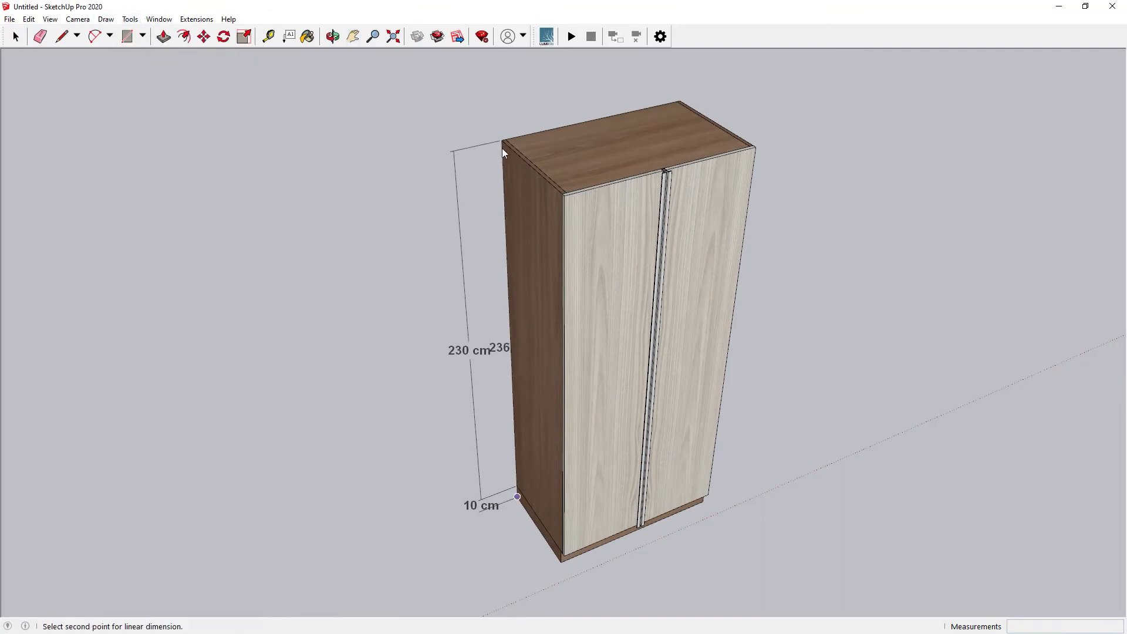
left_click(501, 141)
left_click(377, 190)
- Dimension the wardrobe's width along the back edge of its top
left_click(502, 140)
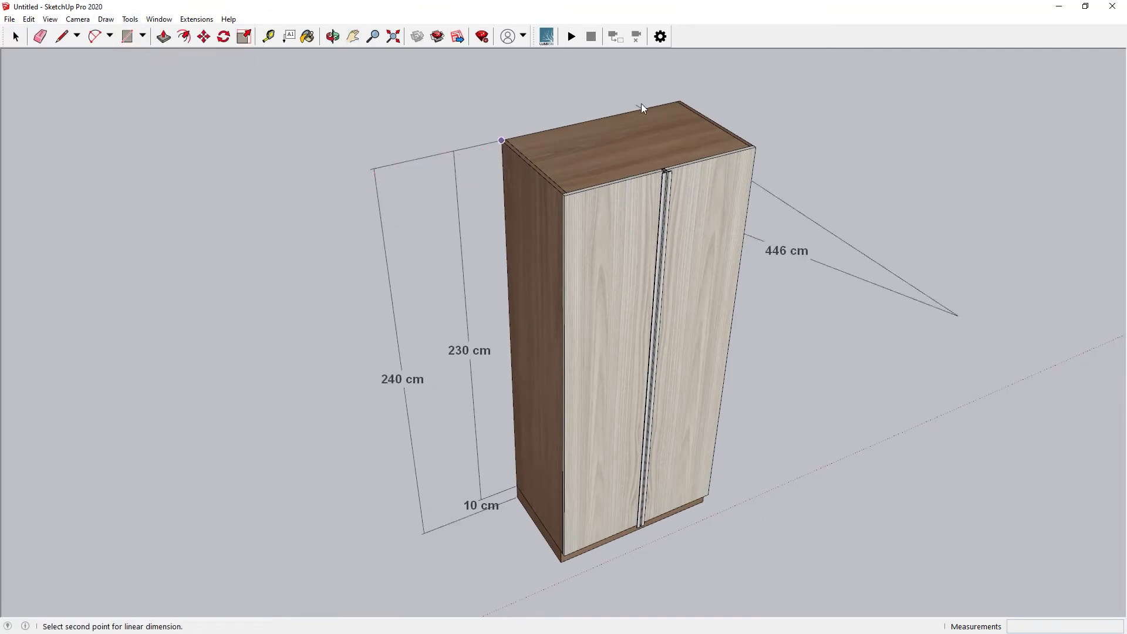
left_click(679, 101)
left_click(700, 54)
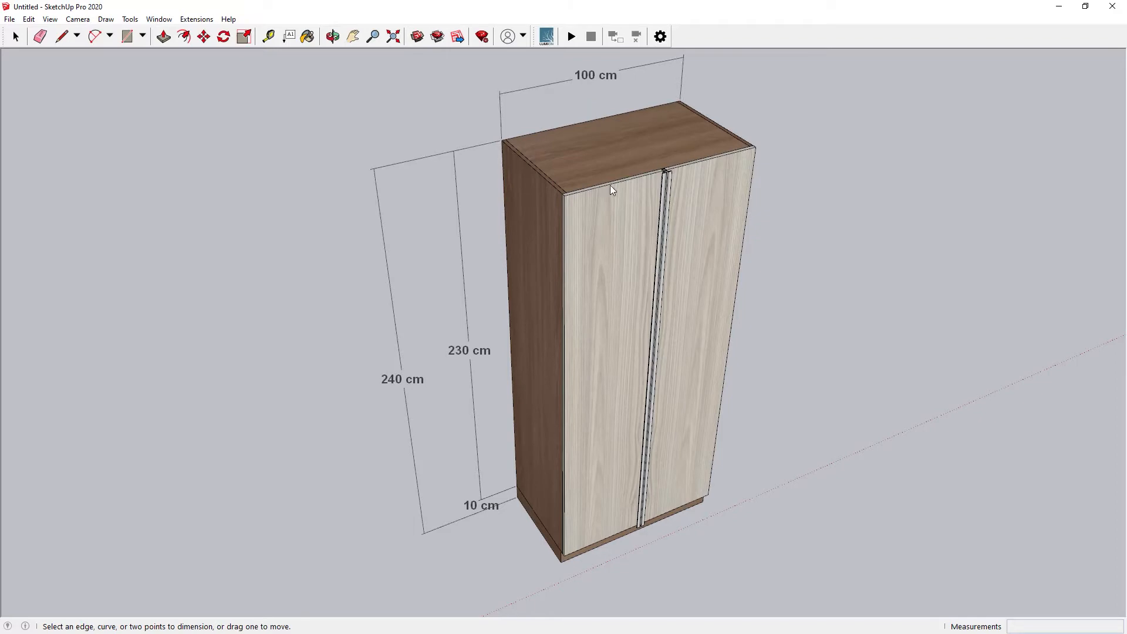
- Select both doors and move them 0.3 cm forward from the cabinet front
scroll(590, 203, "up", 3)
key("space")
left_click(610, 216)
left_click(674, 205, "shift")
key("m")
scroll(590, 182, "up", 3)
left_click(569, 181)
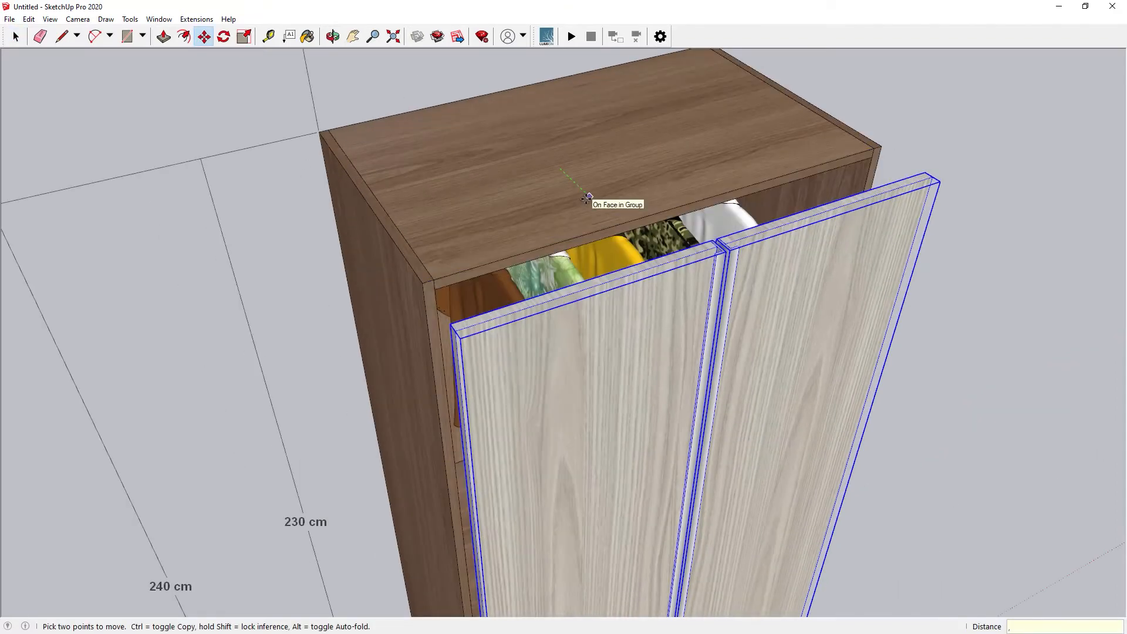
type("0.3")
key("Return")
scroll(597, 207, "down", 2)
key("space")
left_click(907, 247)
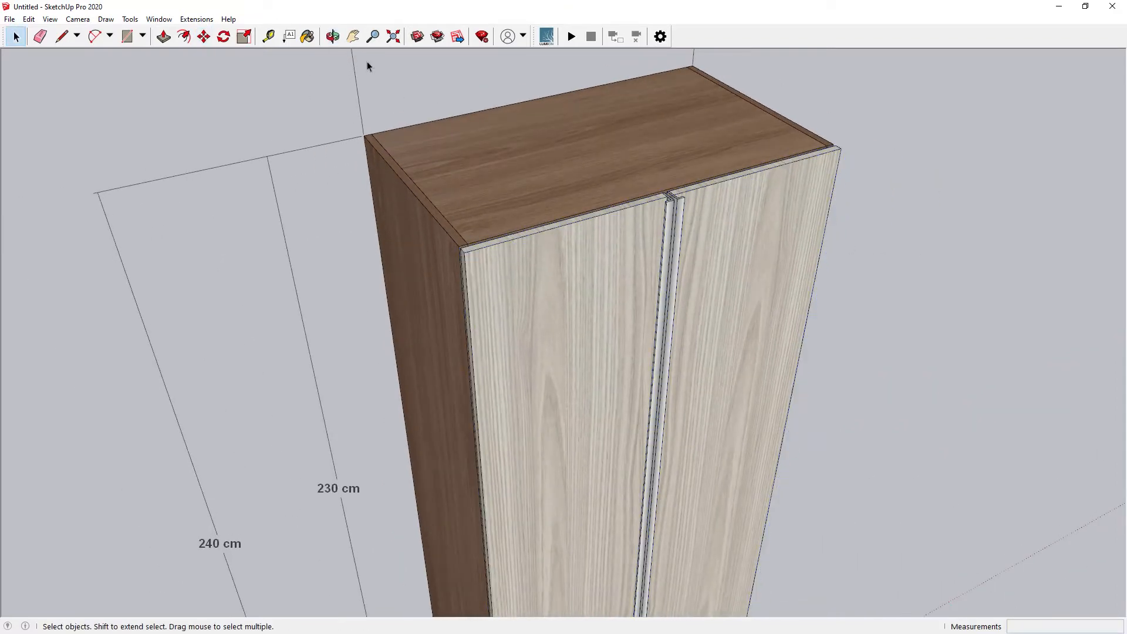
left_click(130, 19)
left_click(144, 245)
left_click(466, 251)
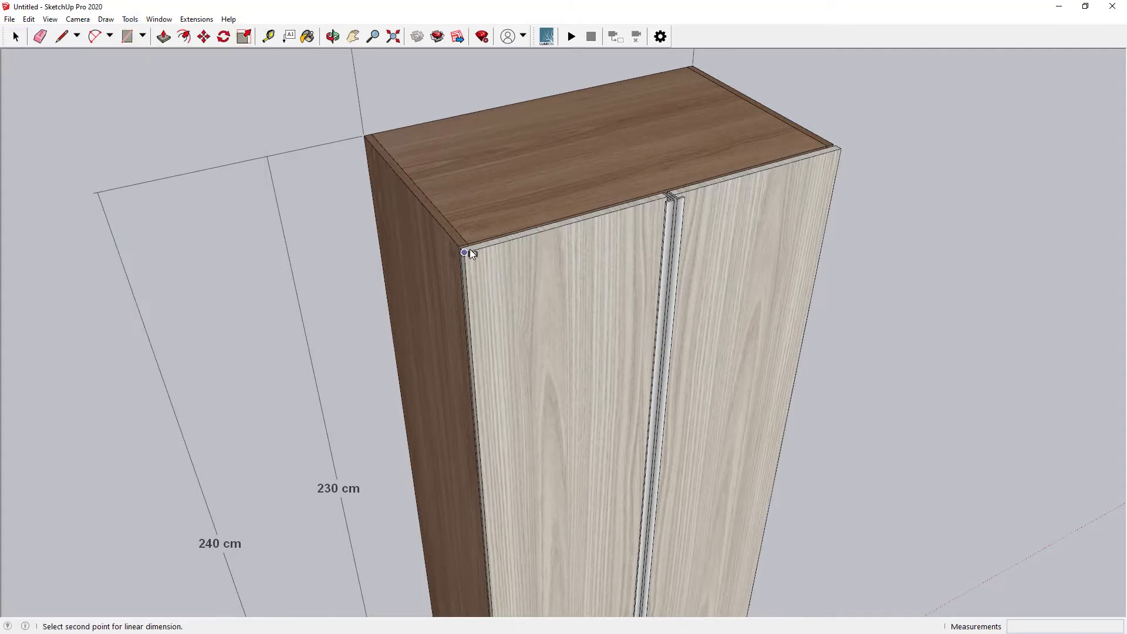
scroll(660, 200, "up", 4)
left_click(675, 193)
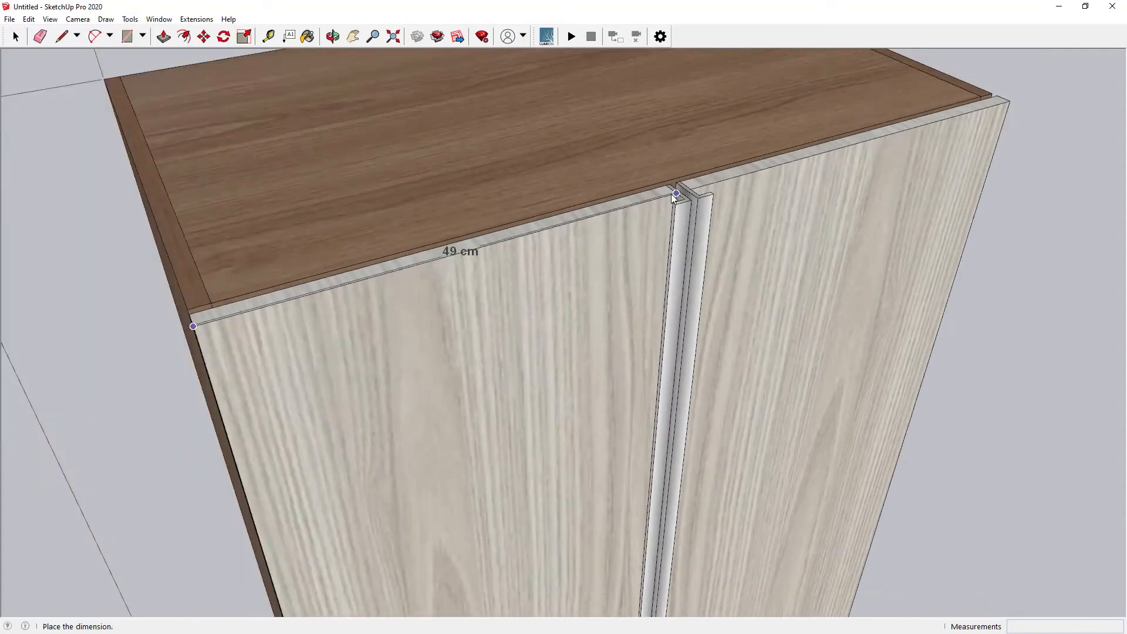
scroll(670, 195, "down", 2)
scroll(670, 195, "up", 1)
key("l")
left_click(671, 195)
middle_click_drag(592, 213, 558, 256, "shift")
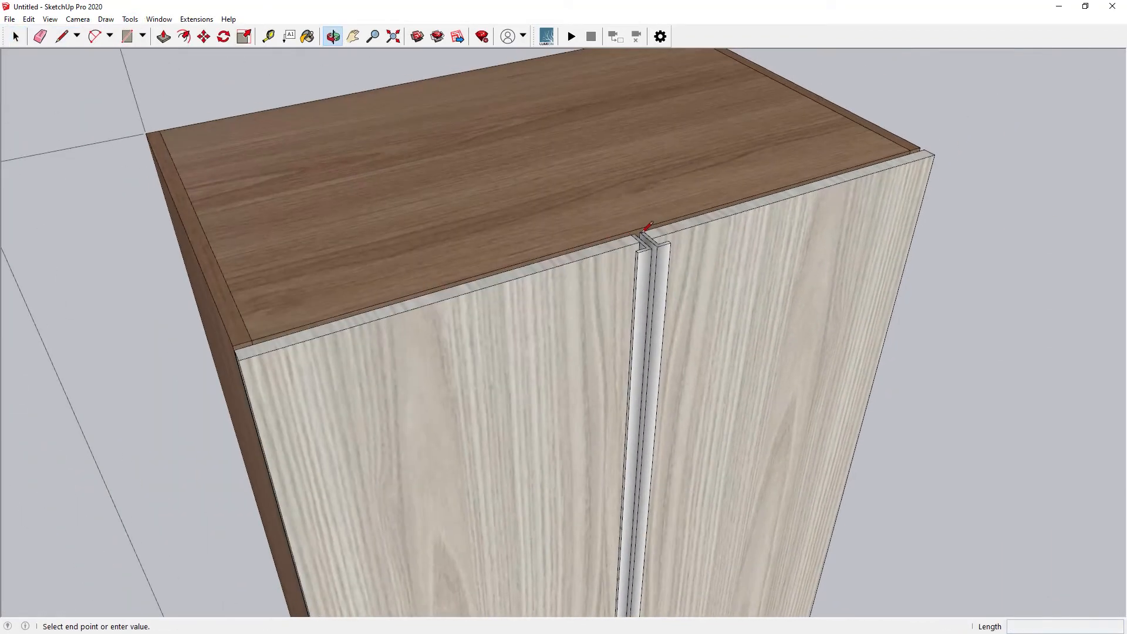
scroll(648, 225, "up", 2)
key("space")
scroll(673, 215, "down", 3)
- Dimension the left door's width including its handle profile, placing the dimension across the door face
left_click(130, 19)
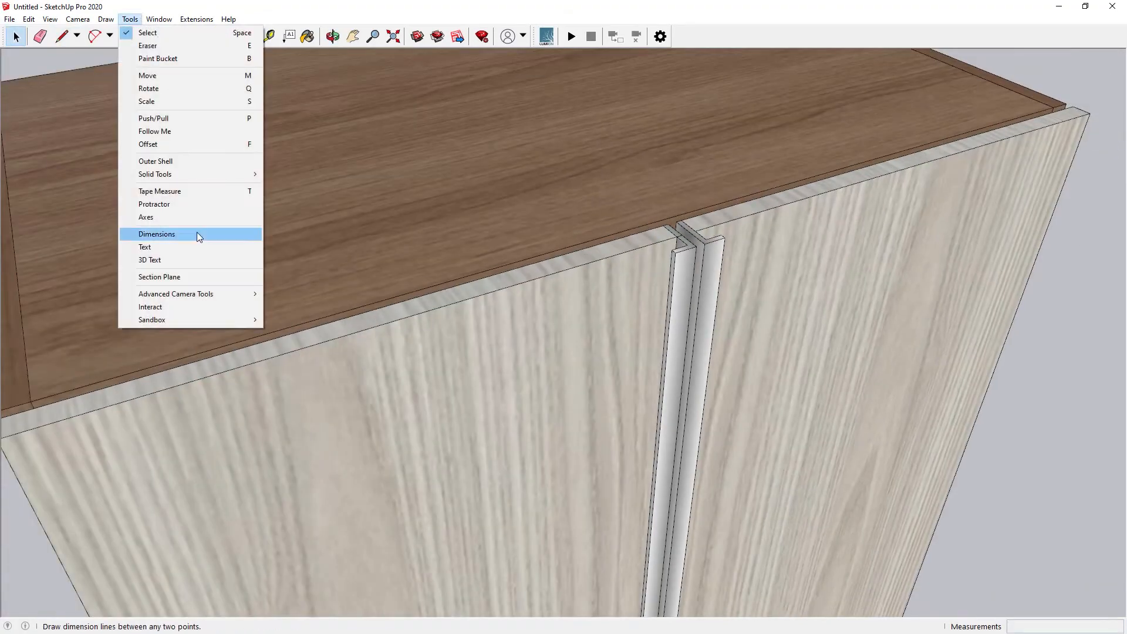
left_click(196, 231)
left_click(73, 419)
left_click(686, 235)
scroll(650, 242, "down", 6)
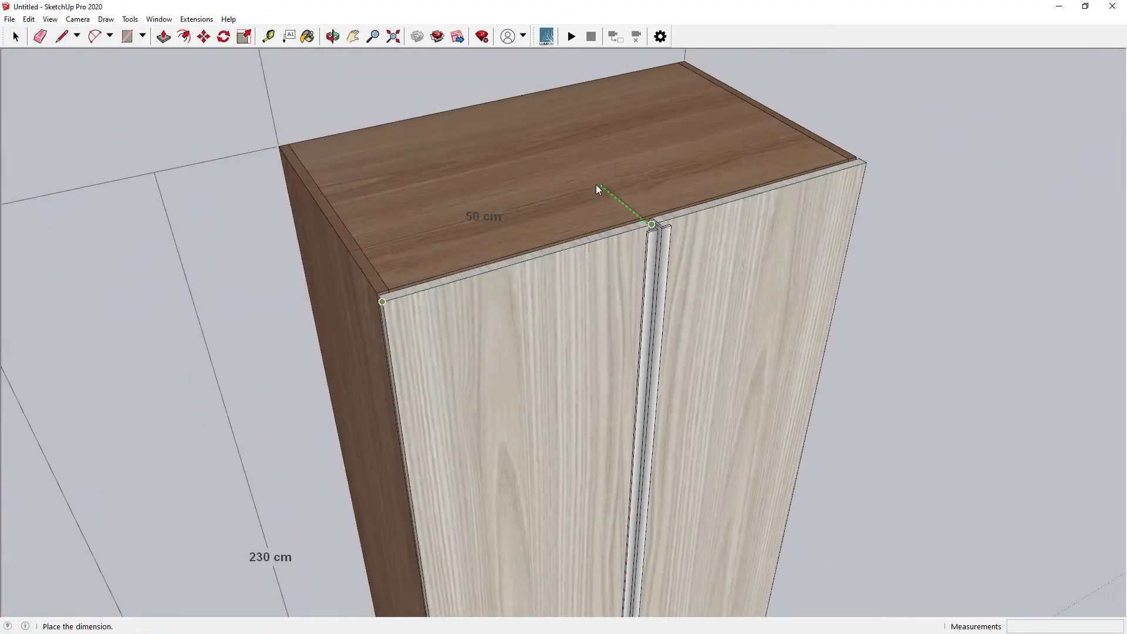
left_click(604, 435)
- Dimension the right door's height, placing the dimension on the door face
left_click(738, 212)
scroll(622, 425, "down", 2)
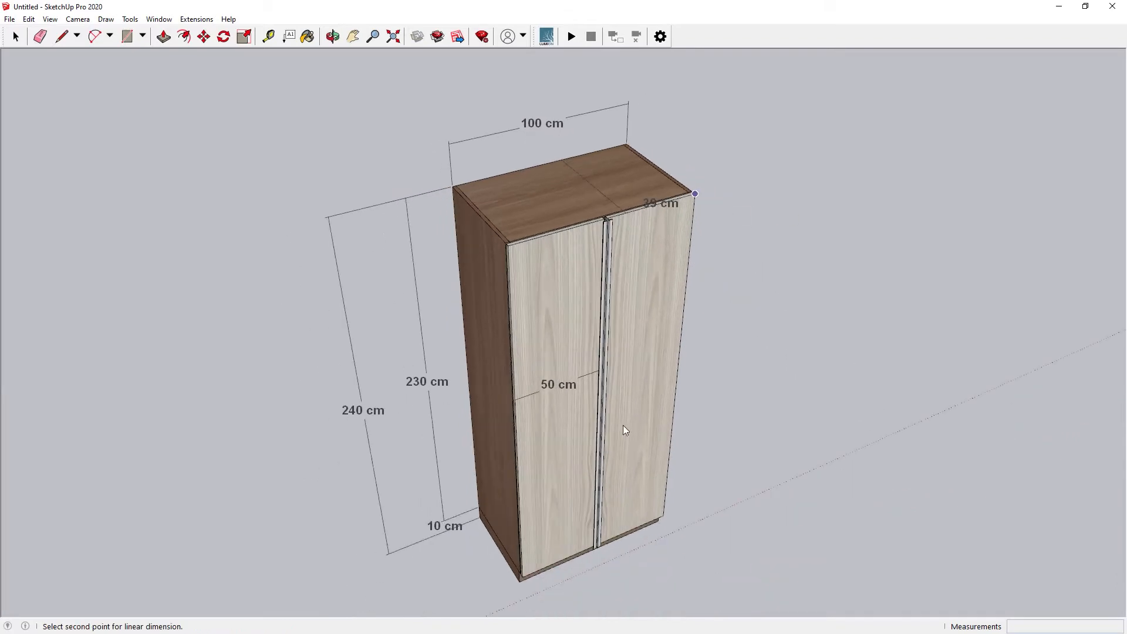
scroll(677, 543, "up", 4)
left_click(674, 539)
left_click(625, 555)
- Dimension the wardrobe's depth along the right side of its top
scroll(514, 522, "down", 3)
middle_click_drag(514, 522, 649, 252)
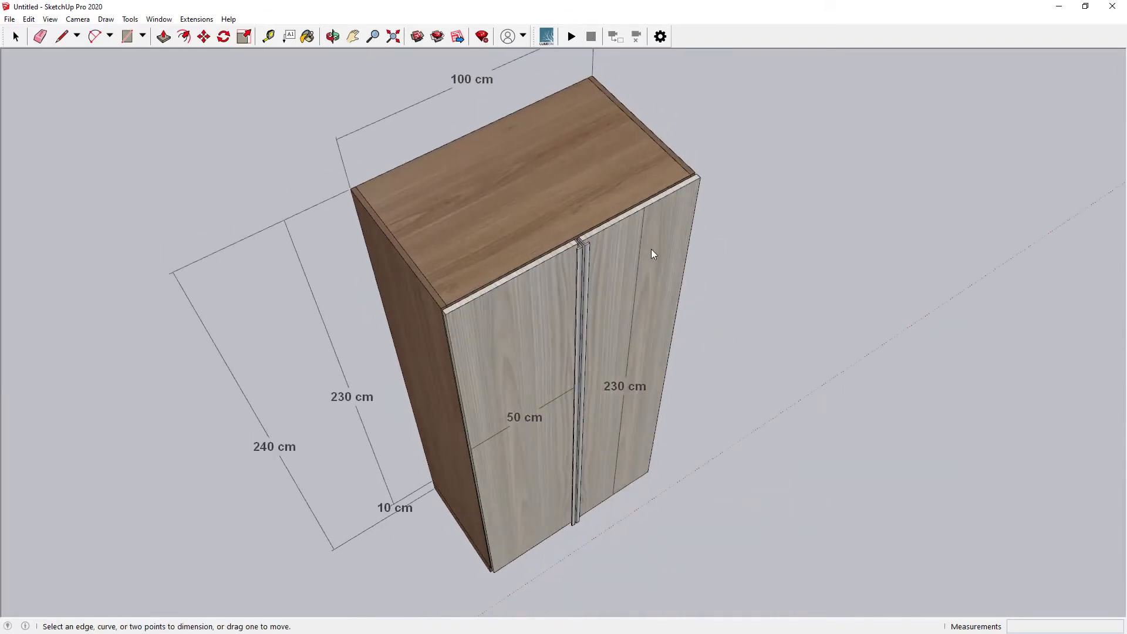
left_click(598, 73)
scroll(598, 73, "up", 2)
left_click(693, 171)
scroll(698, 154, "down", 3)
left_click(698, 154)
middle_click_drag(699, 154, 529, 276)
scroll(535, 282, "down", 1)
- Move the human figure closer to the dimensioned wardrobe
key("space")
left_click(77, 440)
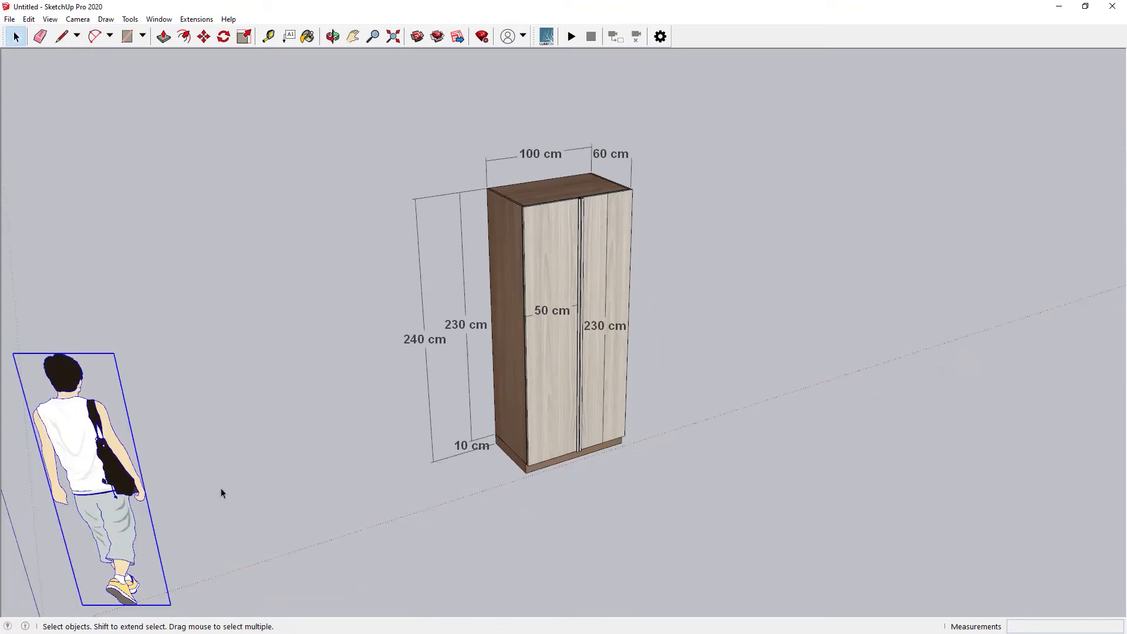
key("m")
left_click(221, 491)
left_click(482, 426)
middle_click_drag(483, 426, 477, 416)
key("h")
left_click_drag(449, 341, 517, 361)
scroll(517, 361, "up", 1)
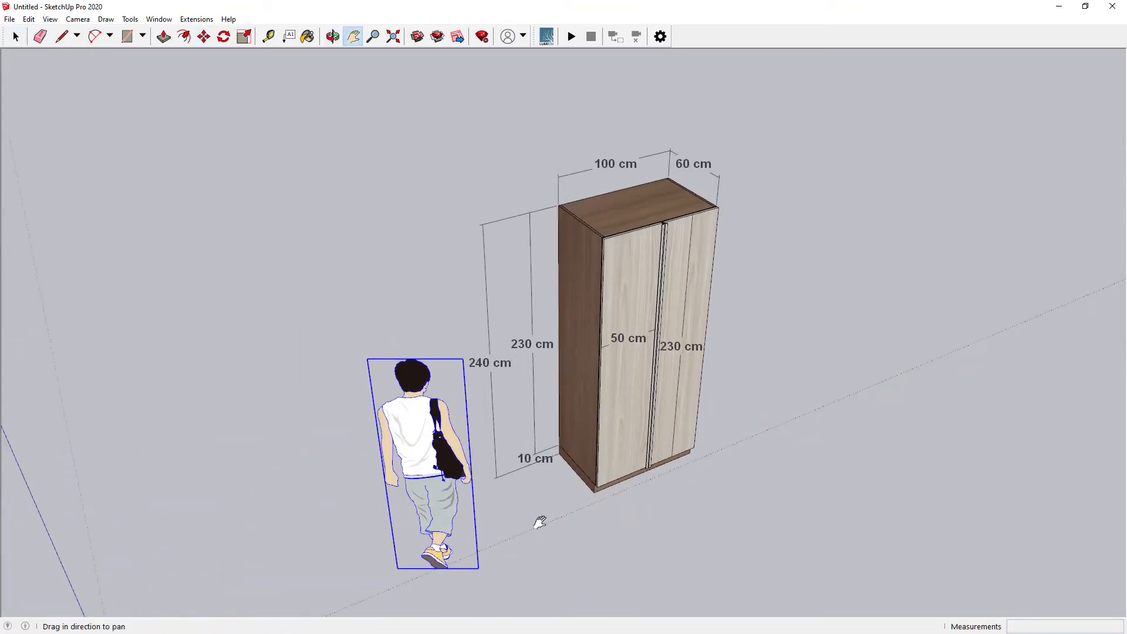
- Copy the closed wardrobe together with its dimensions about 258 cm along the red axis, away from the human figure
key("space")
left_click(545, 535)
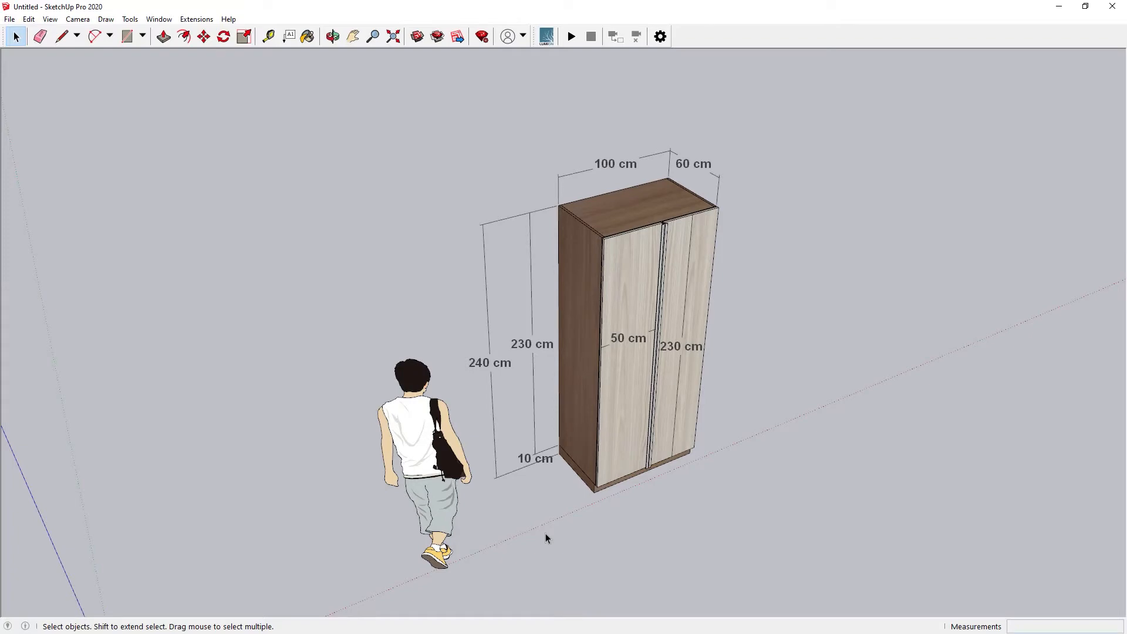
middle_click_drag(544, 533, 502, 283)
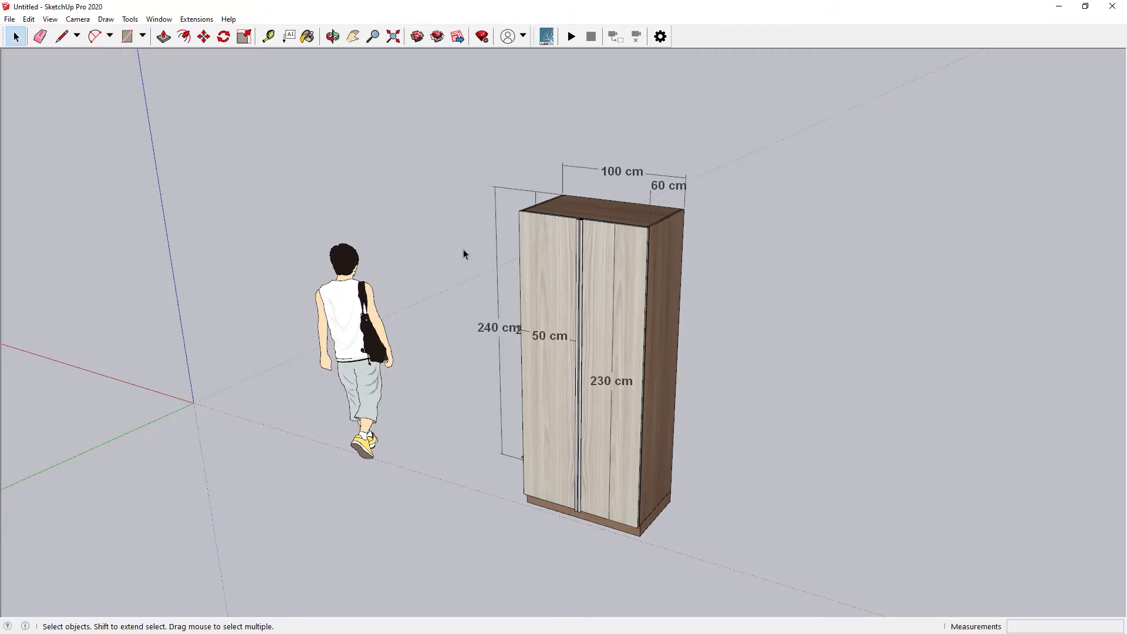
middle_click_drag(463, 252, 699, 362)
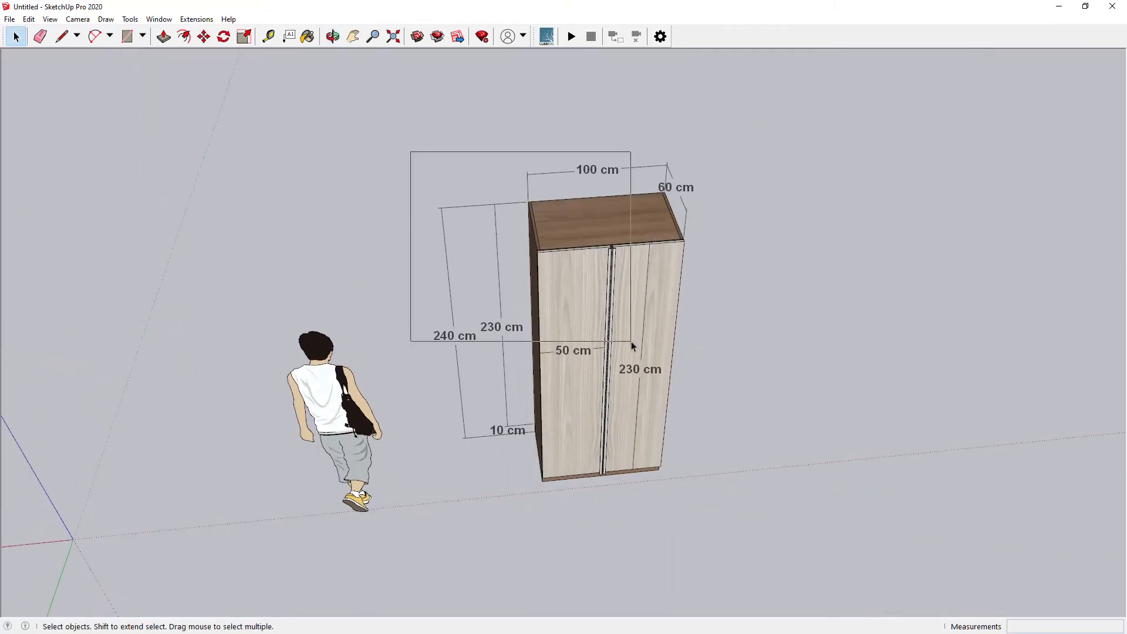
left_click_drag(410, 152, 522, 234)
scroll(632, 244, "up", 2)
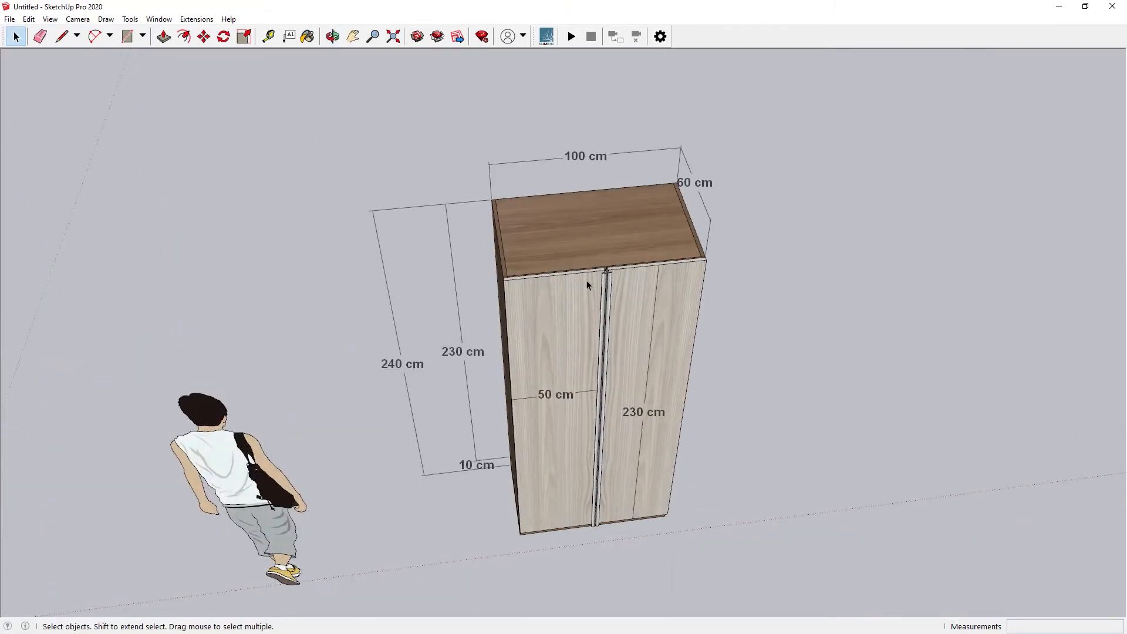
scroll(608, 317, "down", 3)
left_click_drag(421, 181, 771, 566)
key("m")
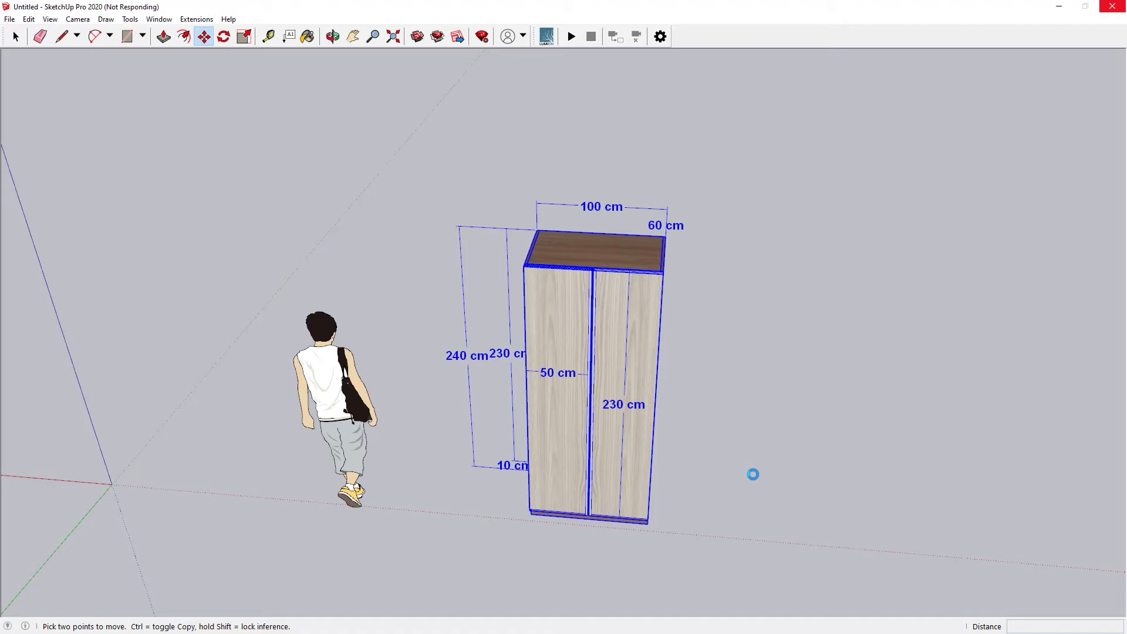
left_click(754, 475)
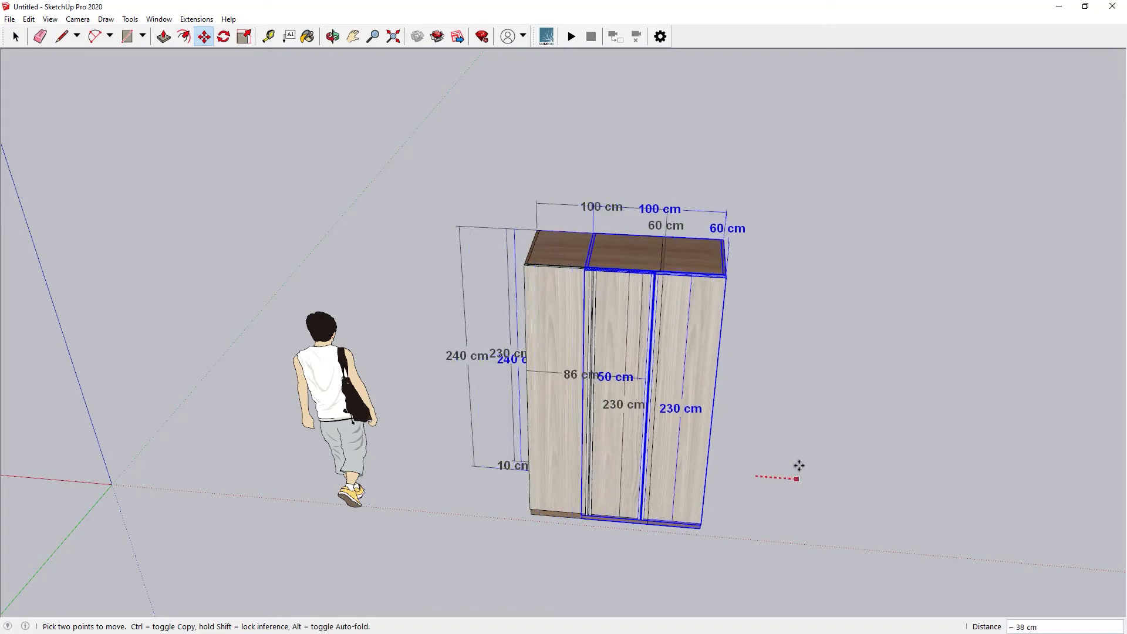
middle_click_drag(800, 465, 745, 452, "shift")
left_click(992, 466)
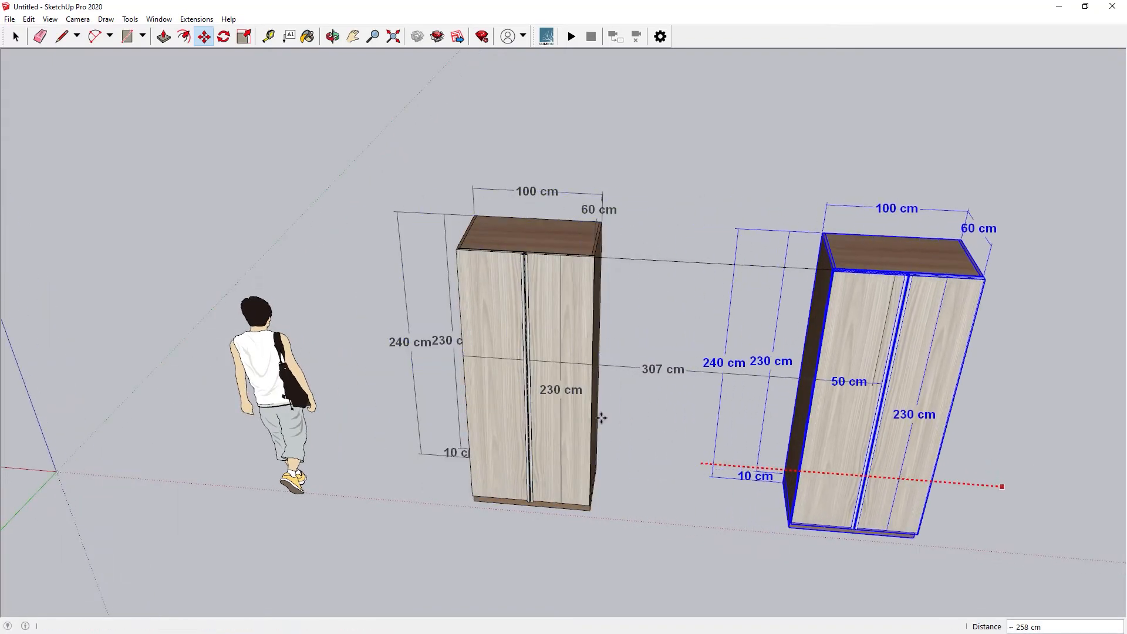
- Delete all the dimensions from the copied wardrobe, including those on its door faces
middle_click_drag(614, 420, 686, 405)
key("space")
left_click(641, 284)
key("Delete")
middle_click_drag(641, 284, 784, 336)
key("Delete")
key("Delete")
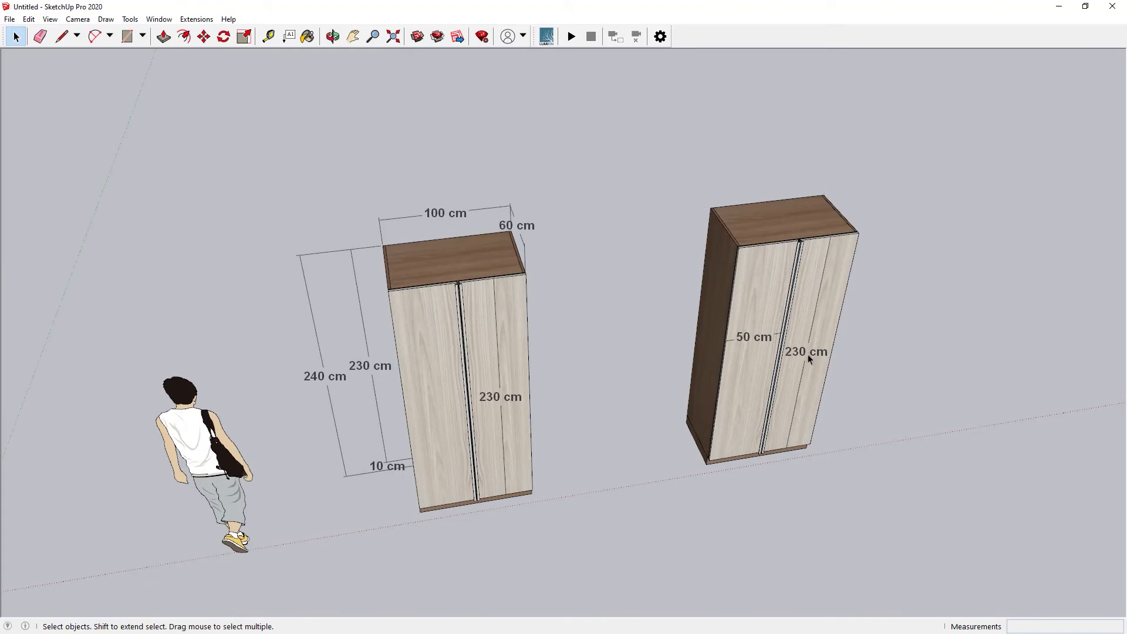
left_click(808, 354)
key("Delete")
left_click(753, 336)
key("Delete")
- Rotate the copied wardrobe's right door open about its outer rear corner
scroll(845, 239, "up", 3)
left_click(840, 242)
key("q")
scroll(843, 250, "up", 3)
scroll(851, 270, "up", 3)
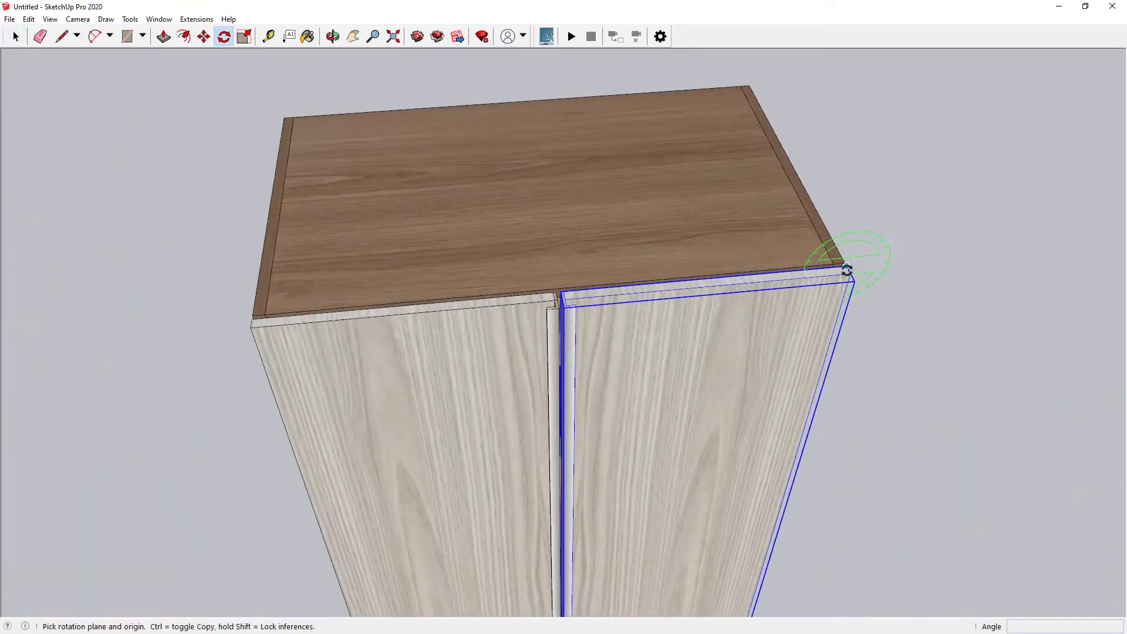
scroll(839, 317, "up", 2)
scroll(845, 353, "up", 3)
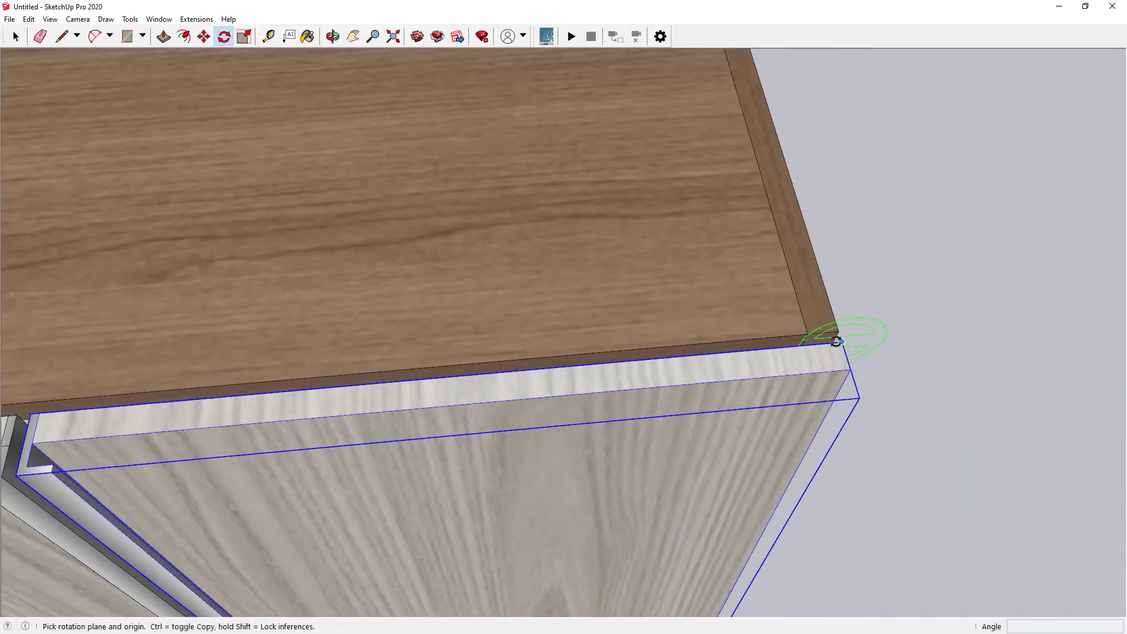
left_click(842, 346)
left_click(897, 339)
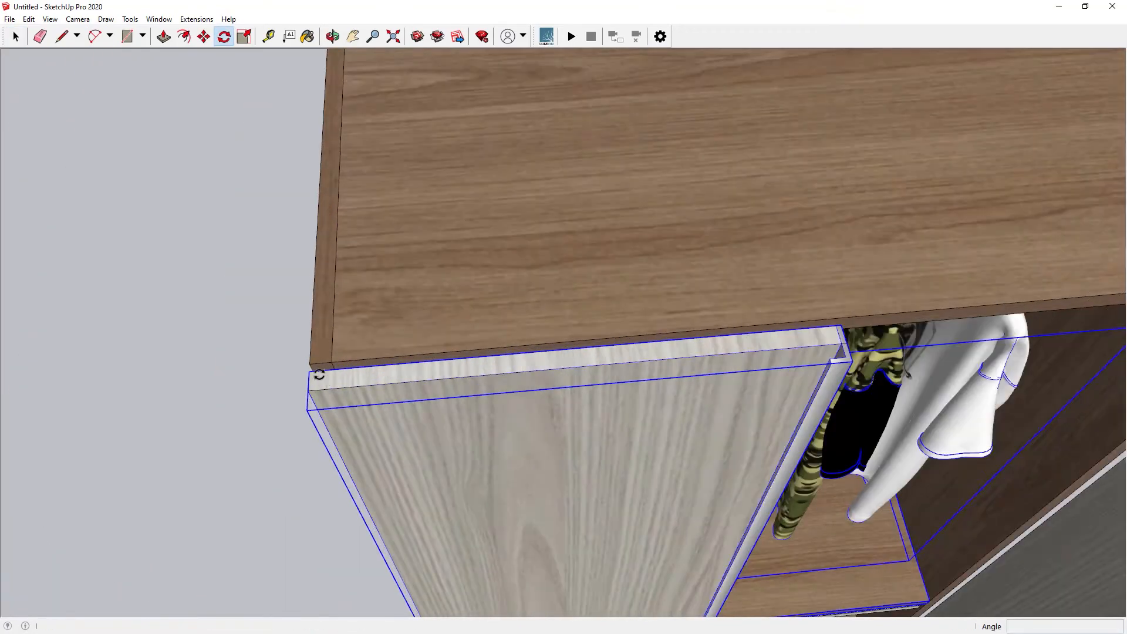
- Rotate the copied wardrobe's left door open by 90 degrees about its outer rear corner
left_click(378, 368)
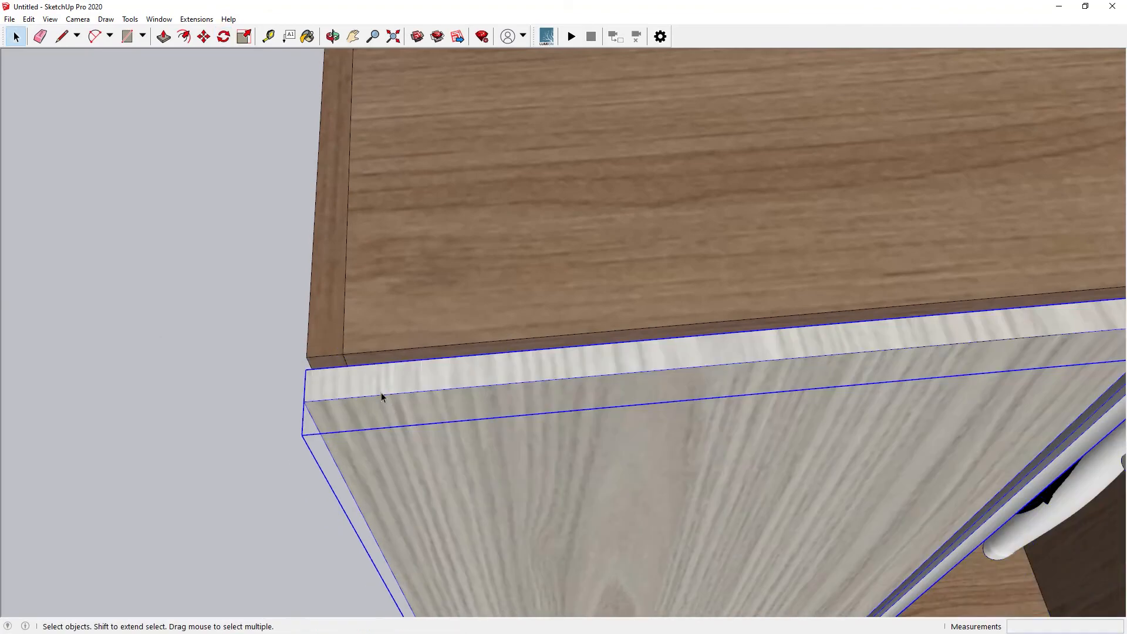
key("q")
left_click(311, 373)
left_click(360, 369)
type("90")
key("Return")
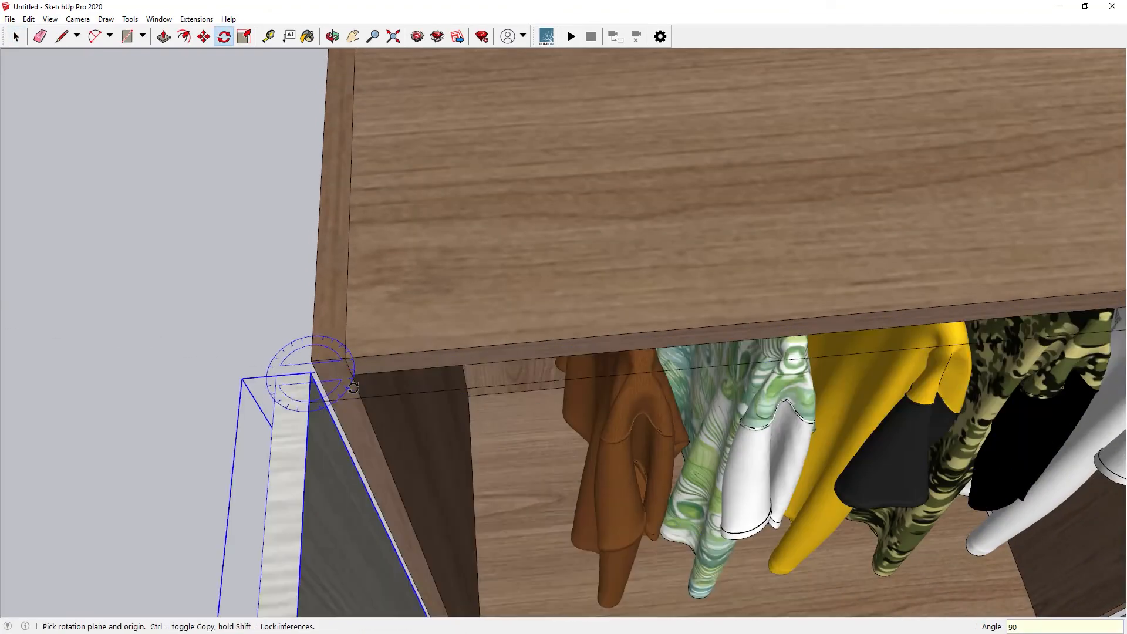
key("space")
left_click(202, 317)
- Move the open wardrobe with its doors and clothes about 83 cm along the red axis, closer to the dimensioned wardrobe
scroll(375, 317, "down", 5)
middle_click_drag(376, 317, 473, 239)
scroll(473, 238, "down", 8)
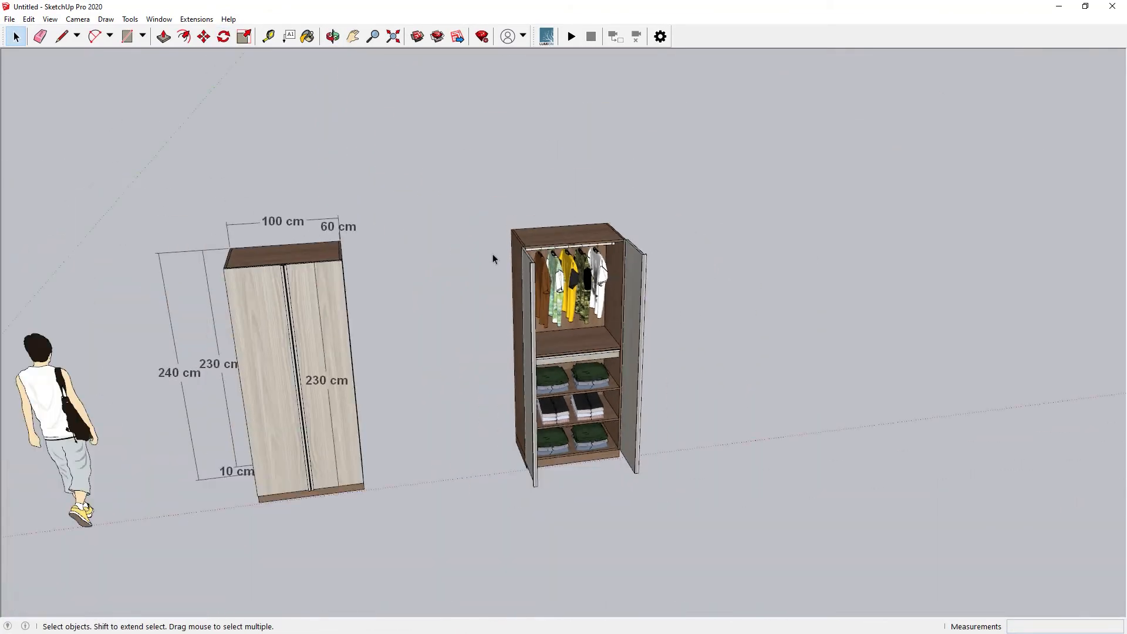
left_click_drag(432, 196, 641, 491)
key("m")
left_click(518, 507)
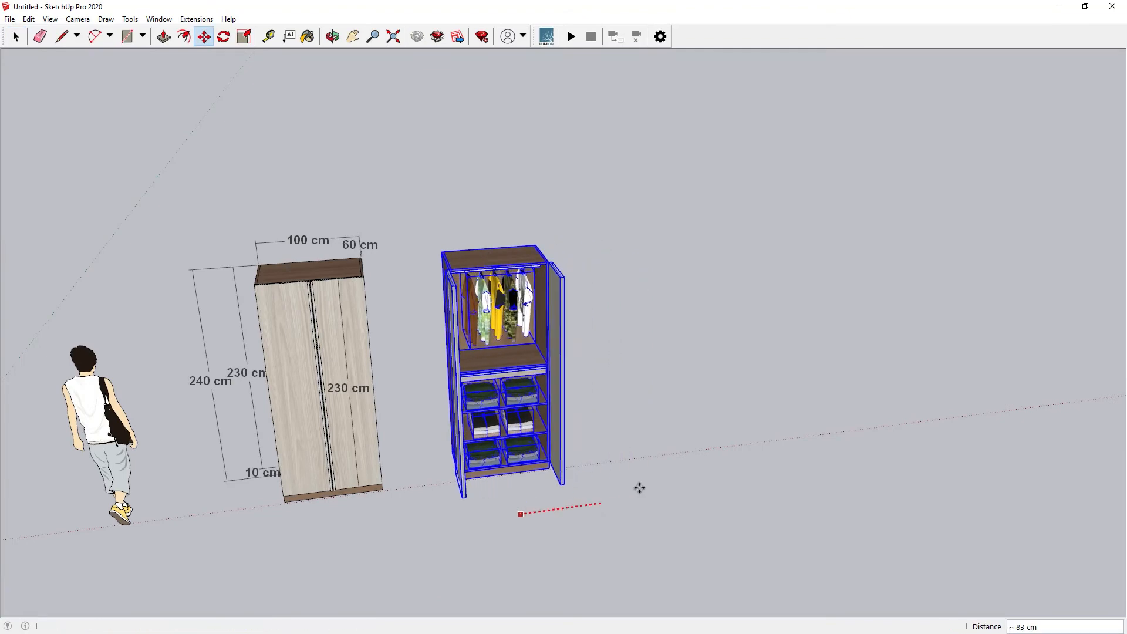
key("space")
left_click(639, 488)
- Examine the wardrobes side by side and display Scene 5
middle_click_drag(320, 443, 694, 486)
middle_click_drag(367, 238, 590, 359)
scroll(590, 359, "up", 3)
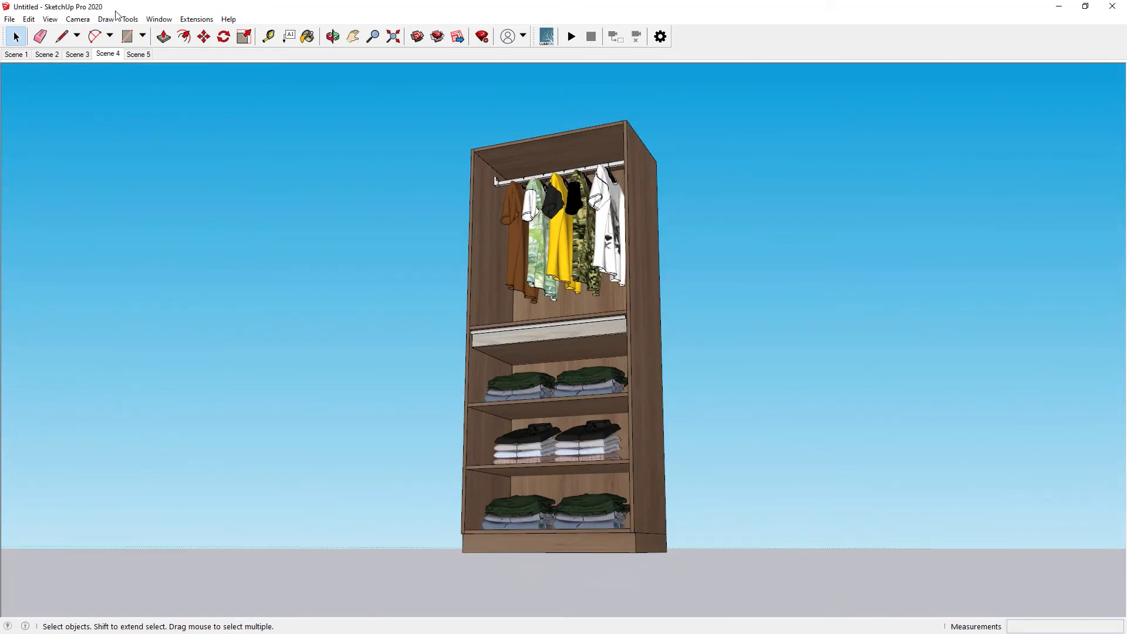
left_click(139, 54)
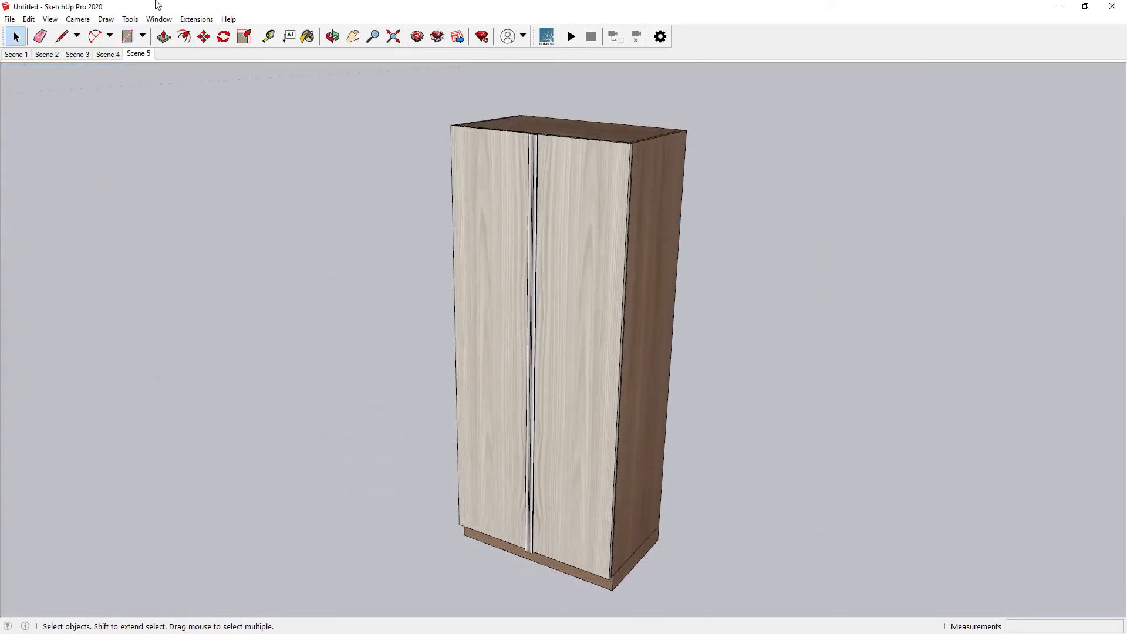